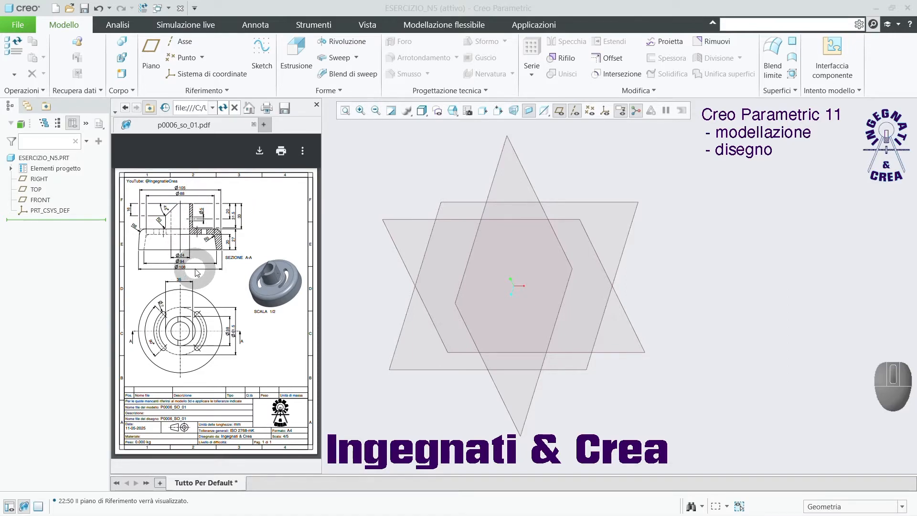
Examine the section view, plan view and dimensions of the part in the p0006_so_01.pdf reference drawing.
{"action": "key", "text": "ctrl"}
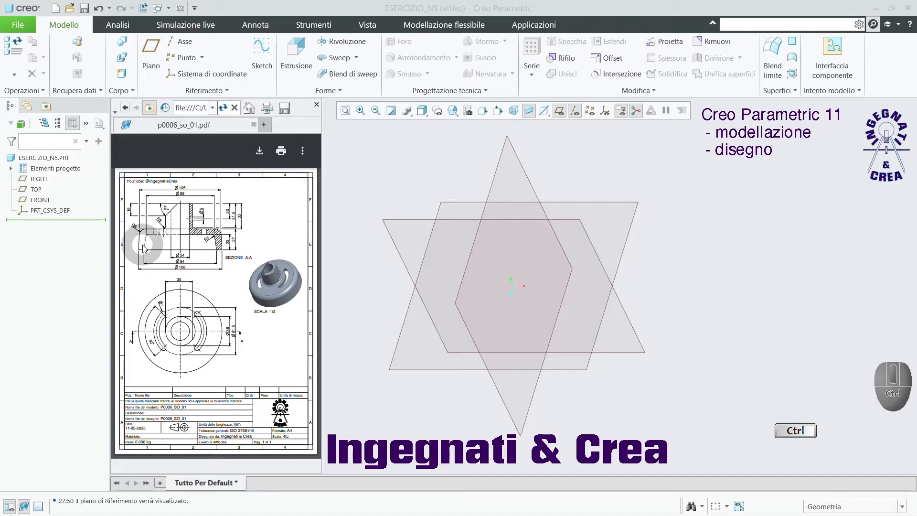
{"action": "scroll", "coordinate": [144, 247], "scroll_direction": "up", "scroll_amount": 3, "text": "ctrl"}
{"action": "left_click_drag", "start_coordinate": [319, 235], "coordinate": [316, 217]}
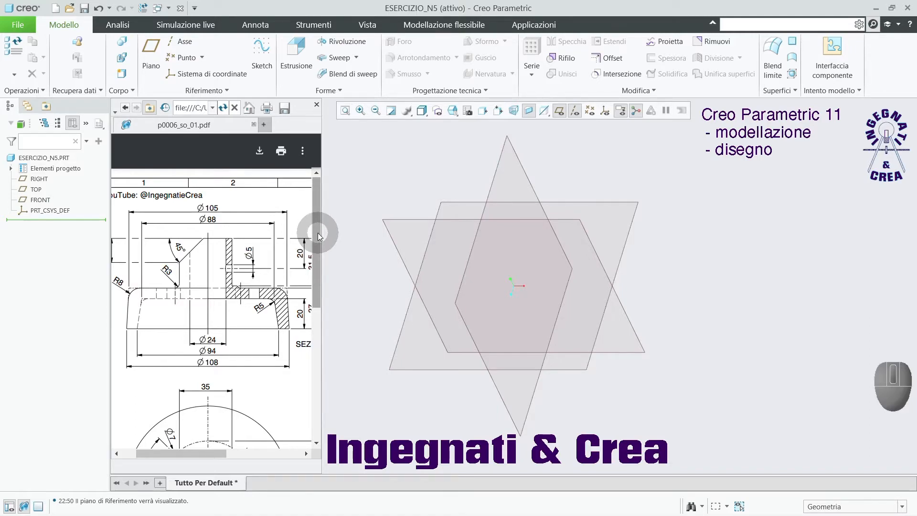
{"action": "left_click_drag", "start_coordinate": [319, 236], "coordinate": [317, 262]}
{"action": "scroll", "coordinate": [263, 261], "scroll_direction": "down", "scroll_amount": 3, "text": "ctrl"}
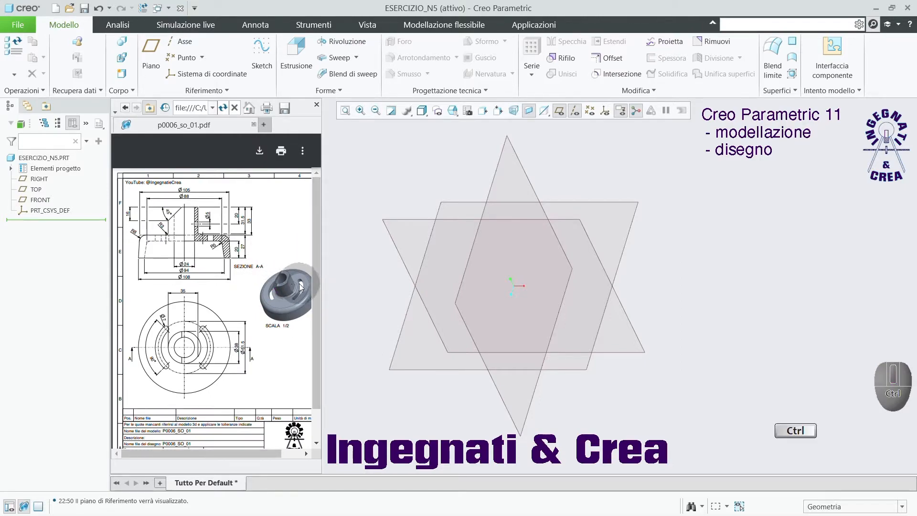
{"action": "scroll", "coordinate": [298, 288], "scroll_direction": "down", "scroll_amount": 2, "text": "ctrl"}
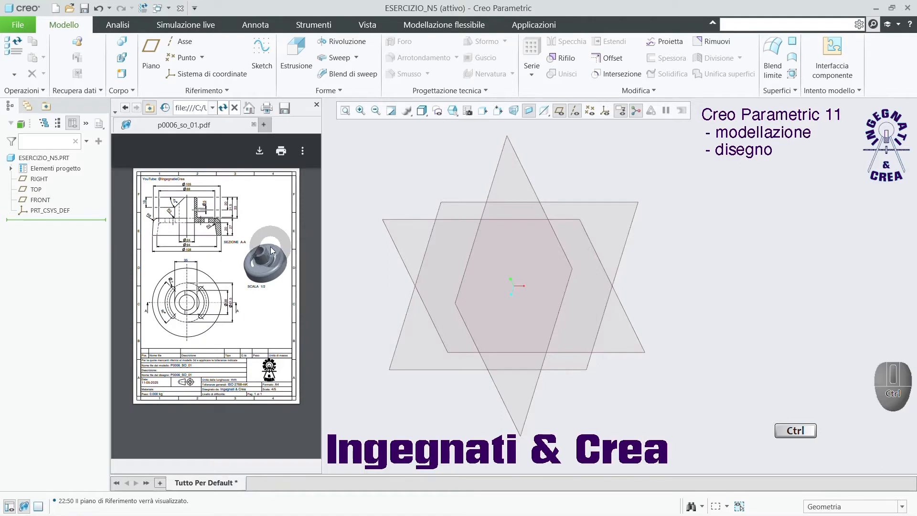
{"action": "scroll", "coordinate": [269, 243], "scroll_direction": "up", "scroll_amount": 2, "text": "ctrl"}
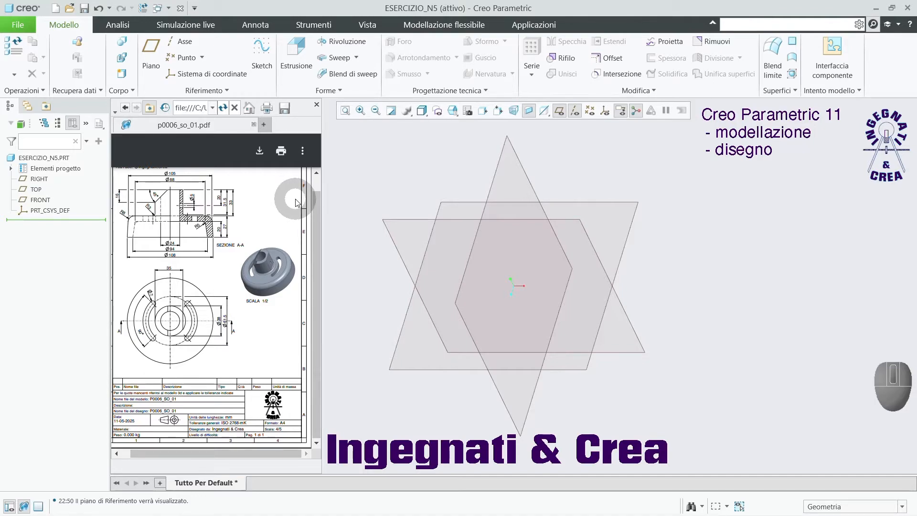
Start a Revolve feature with a sketch on the FRONT plane, orient the view to the sketch and hide the datum planes.
{"action": "left_click", "coordinate": [339, 45]}
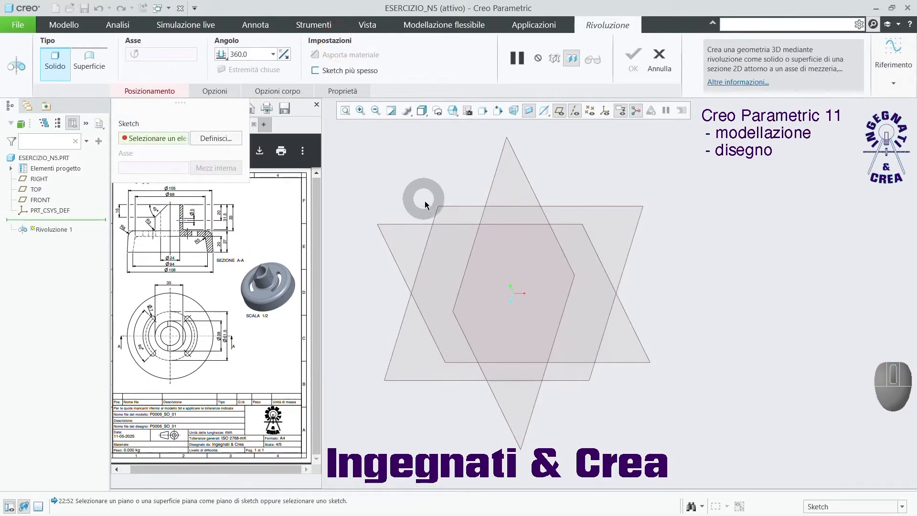
{"action": "left_click", "coordinate": [431, 222]}
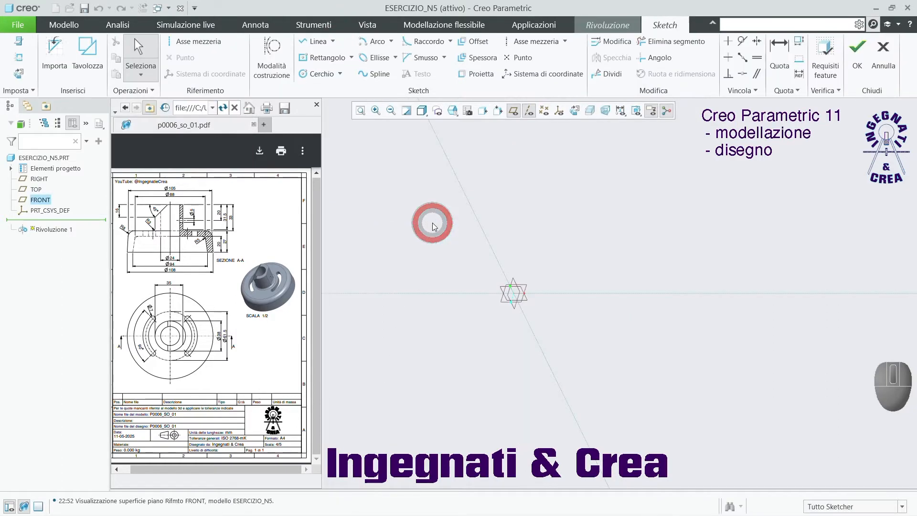
{"action": "left_click", "coordinate": [576, 109]}
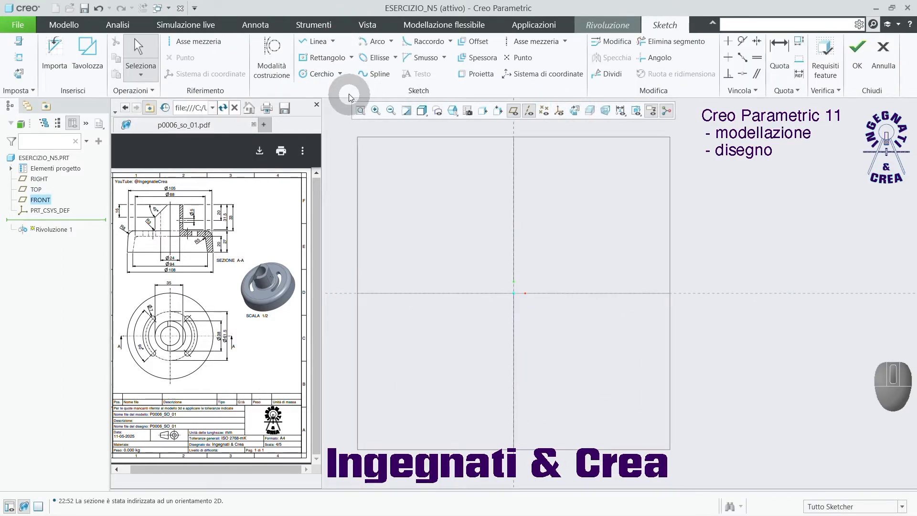
{"action": "left_click", "coordinate": [513, 111]}
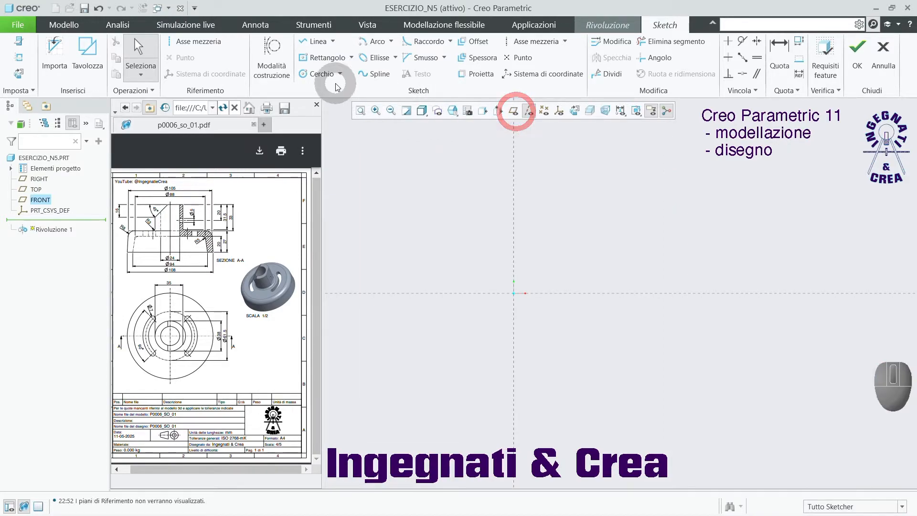
Sketch a closed right trapezoid against the vertical reference, about 21 mm wide on top, 28.5 mm at the base and 10.6 mm high.
{"action": "left_click", "coordinate": [314, 46]}
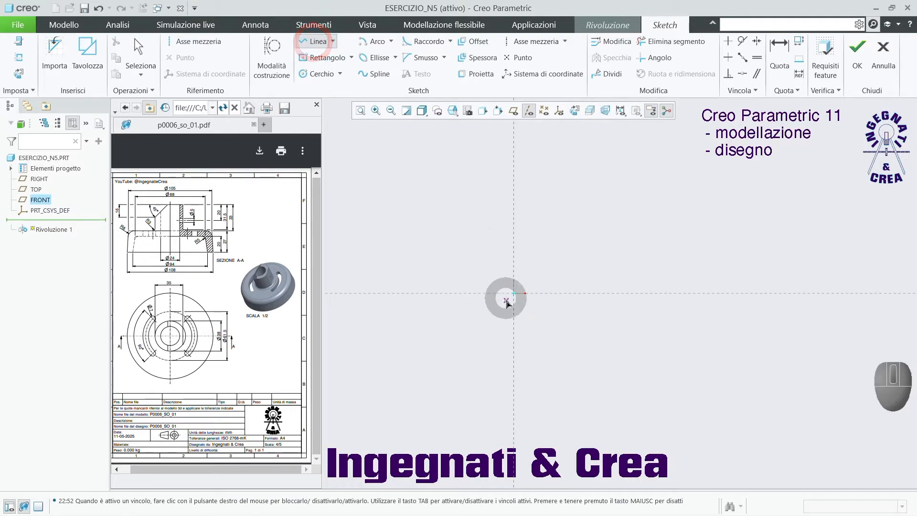
{"action": "left_click", "coordinate": [515, 325]}
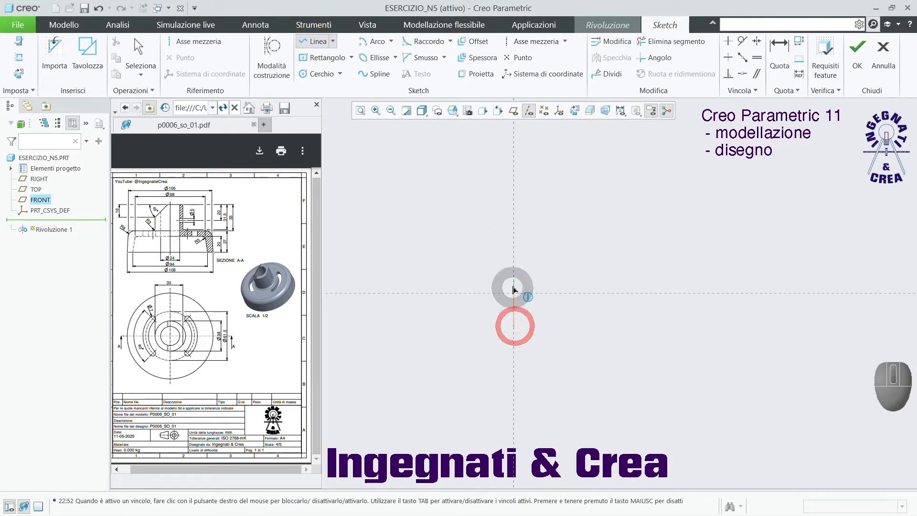
{"action": "left_click", "coordinate": [513, 261]}
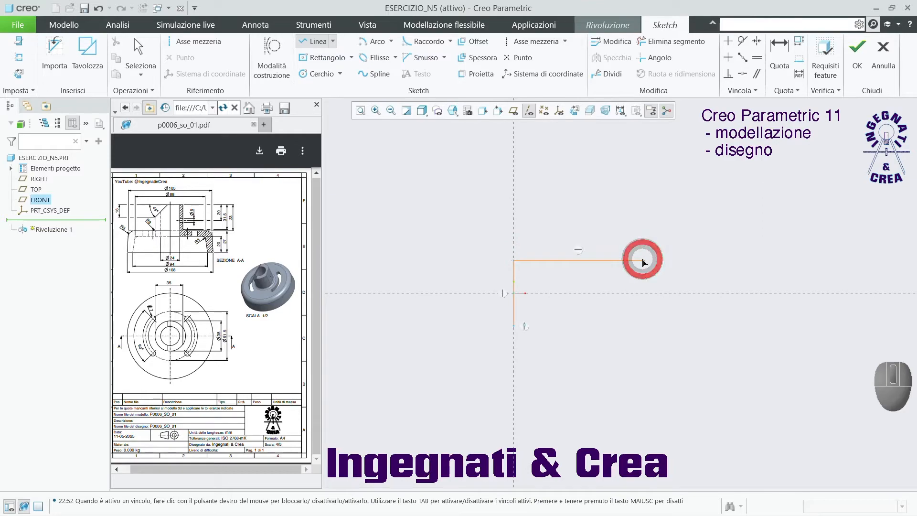
{"action": "left_click", "coordinate": [642, 260]}
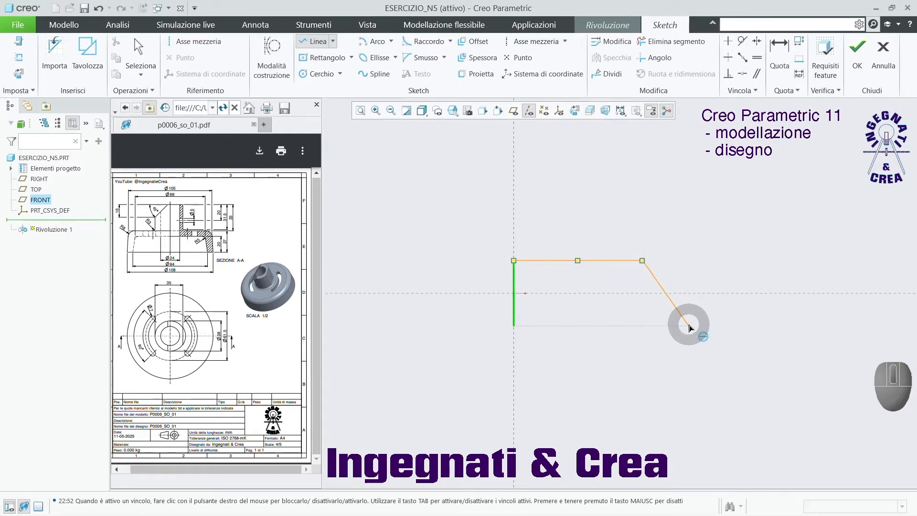
{"action": "left_click", "coordinate": [689, 326]}
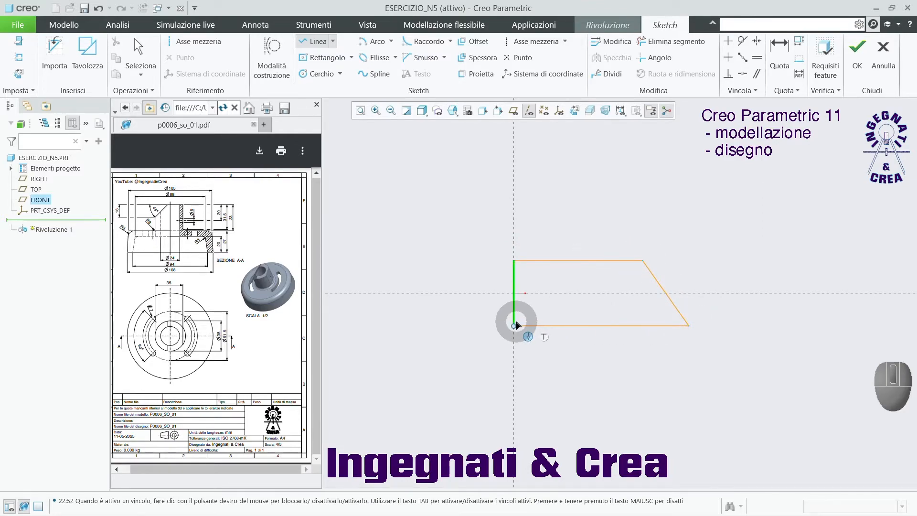
{"action": "left_click", "coordinate": [515, 326]}
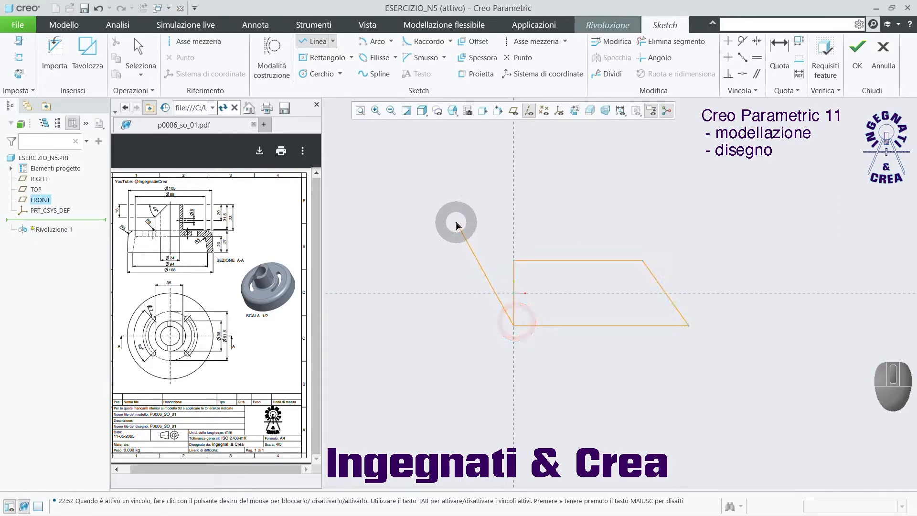
{"action": "middle_click", "coordinate": [456, 223]}
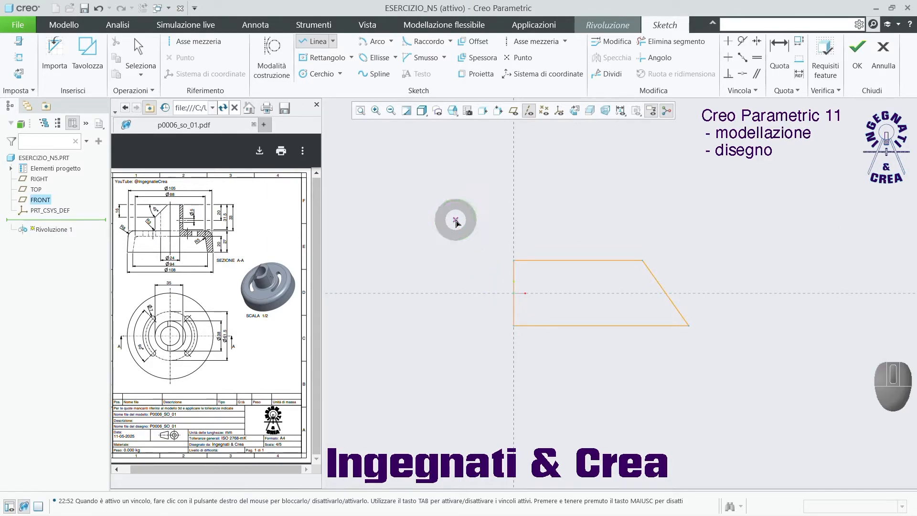
{"action": "middle_click", "coordinate": [453, 214]}
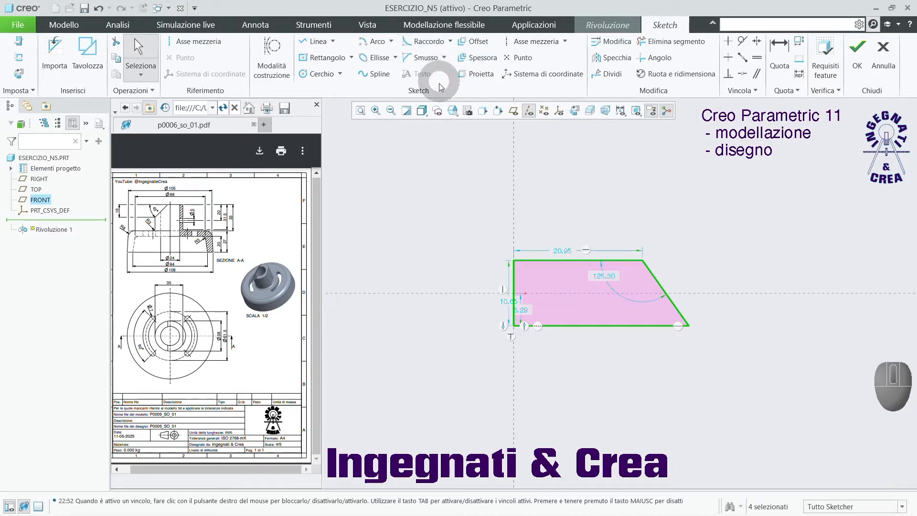
Make the two endpoints of the trapezoid's vertical side symmetric about the horizontal reference.
{"action": "left_click", "coordinate": [757, 41]}
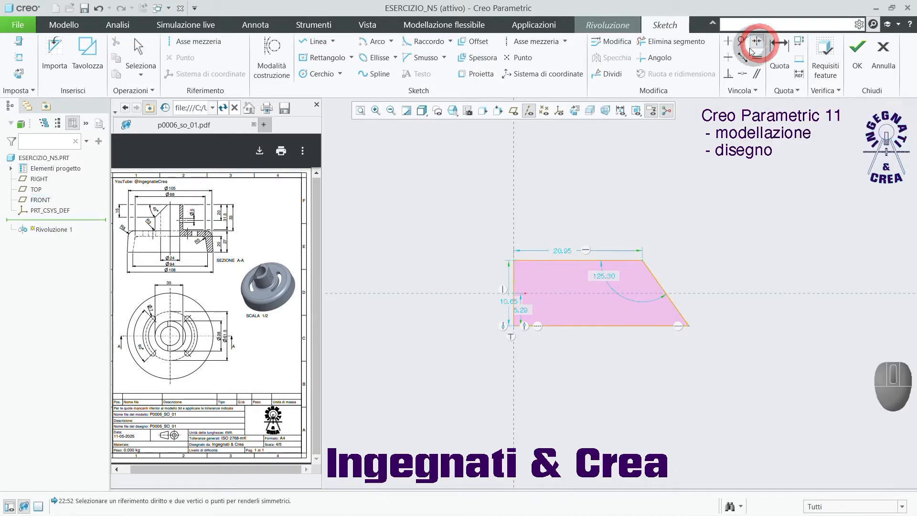
{"action": "left_click", "coordinate": [514, 262]}
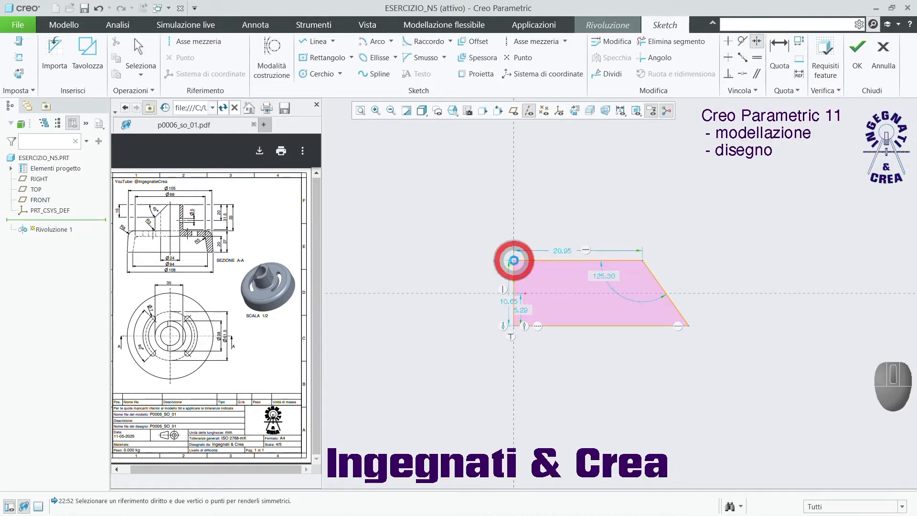
{"action": "left_click", "coordinate": [512, 327]}
{"action": "left_click", "coordinate": [473, 294]}
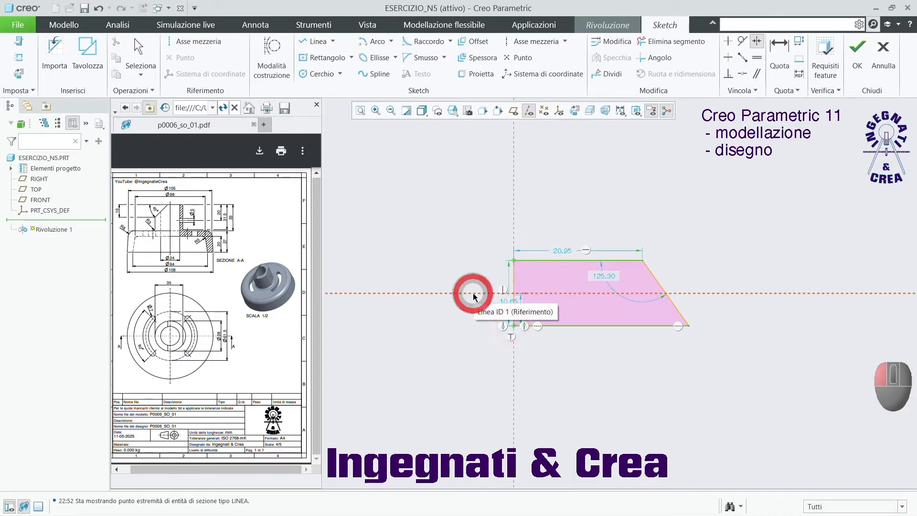
{"action": "middle_click", "coordinate": [619, 199]}
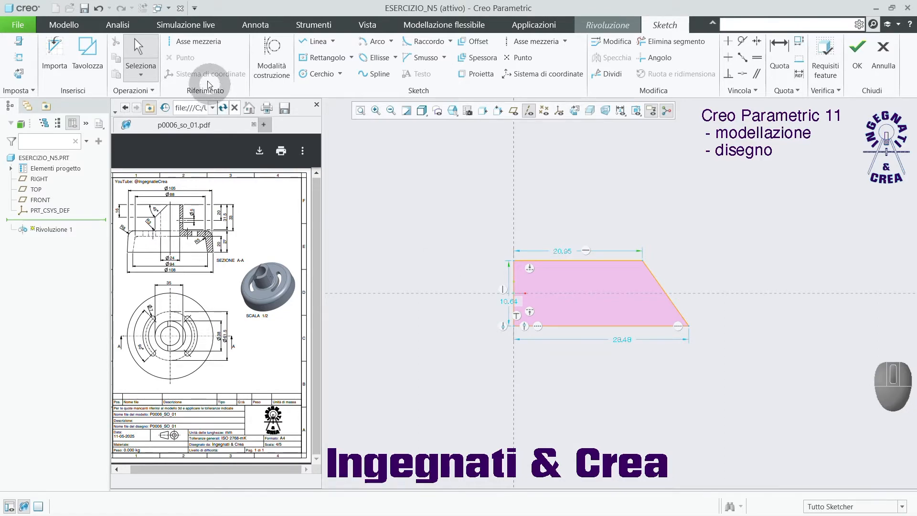
Add a vertical centerline along the vertical reference as the axis of revolution.
{"action": "left_click", "coordinate": [186, 41]}
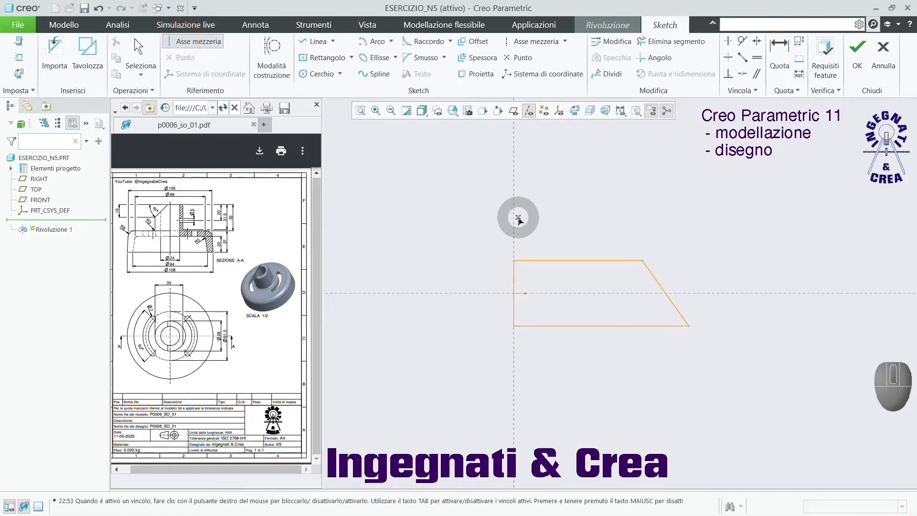
{"action": "left_click", "coordinate": [514, 221]}
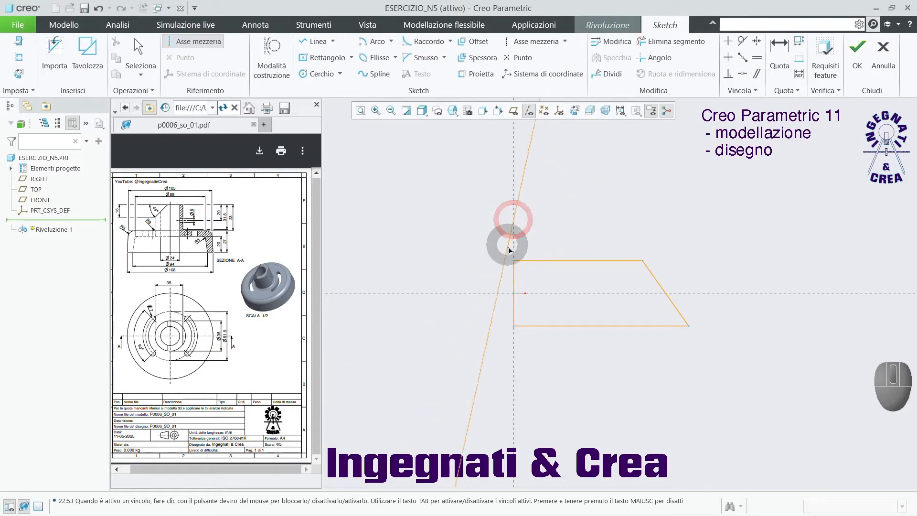
{"action": "left_click", "coordinate": [514, 264]}
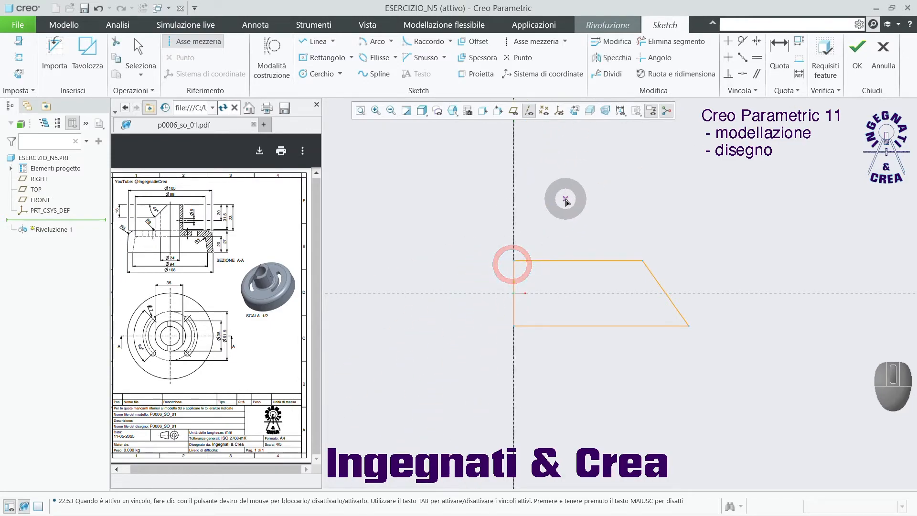
{"action": "middle_click", "coordinate": [570, 199]}
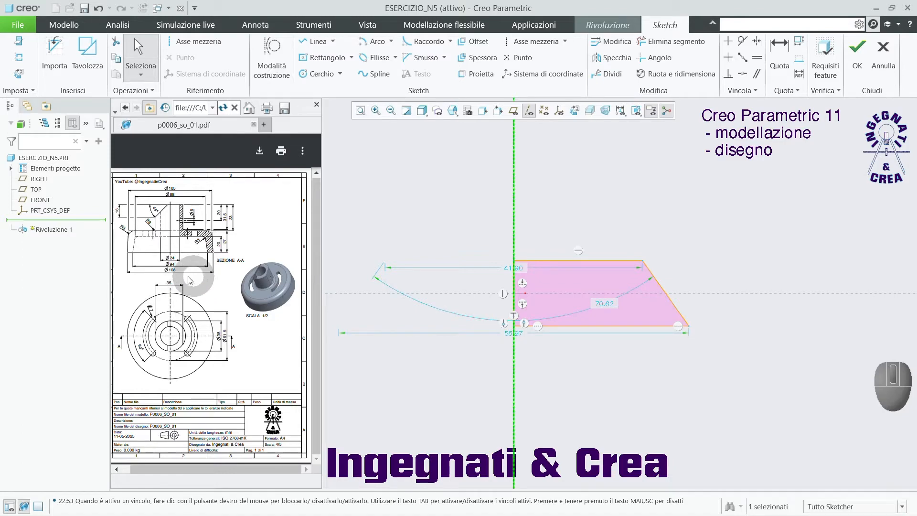
Set the profile's base diameter to 108 mm and its top diameter to 105 mm.
{"action": "double_click", "coordinate": [507, 334]}
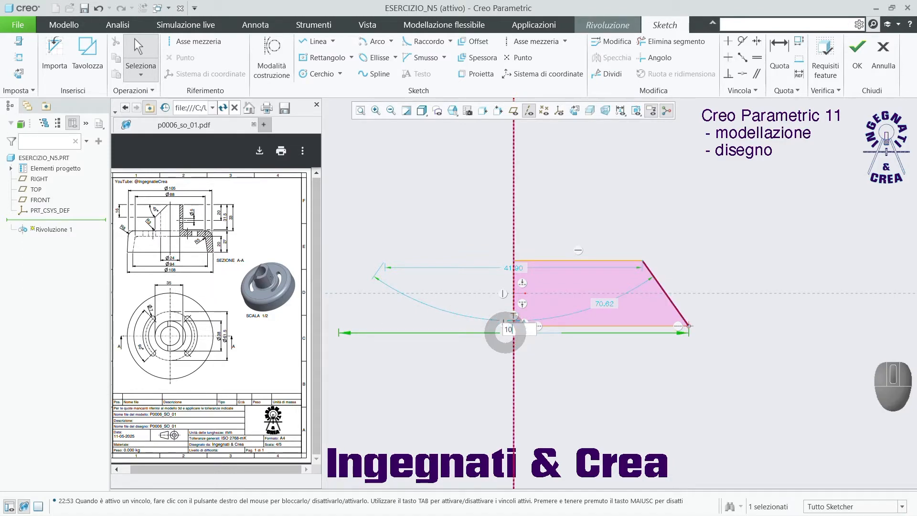
{"action": "key", "text": "Return"}
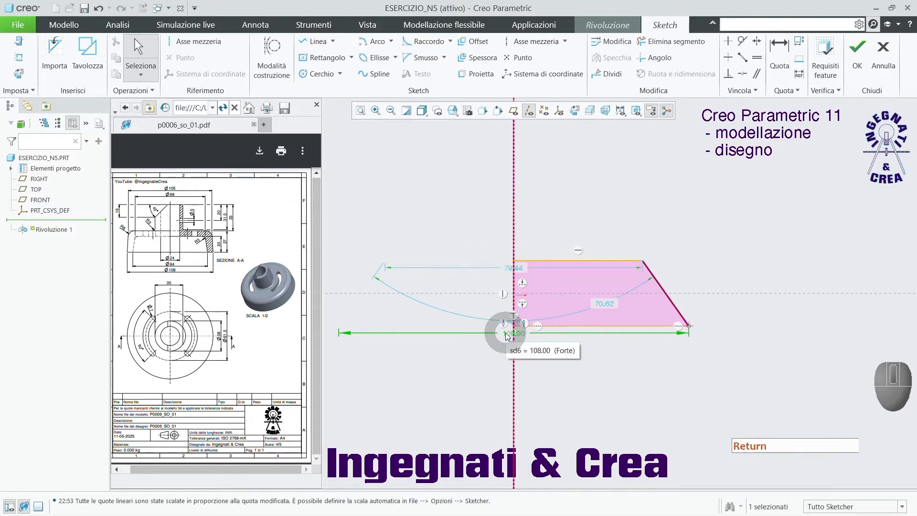
{"action": "double_click", "coordinate": [509, 270]}
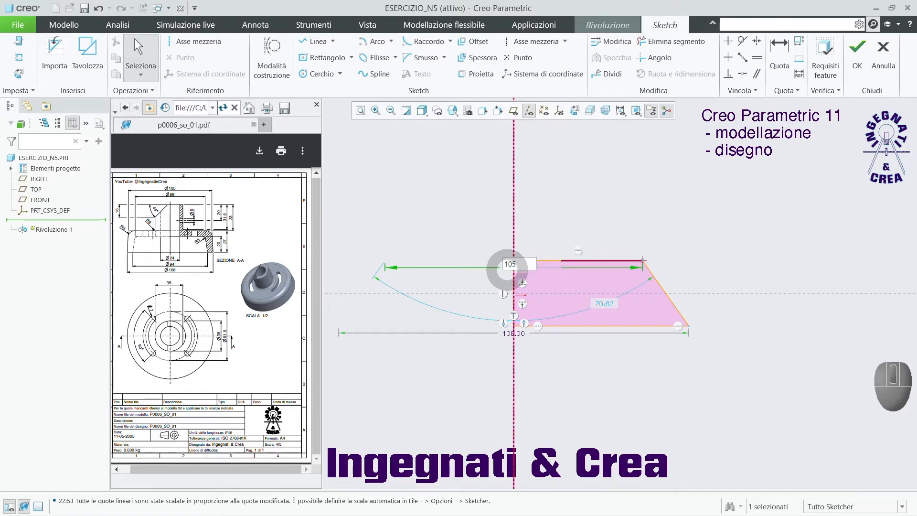
{"action": "type", "text": "105"}
{"action": "key", "text": "Return"}
Dimension the trapezoid's vertical side and set its height to 27 mm.
{"action": "scroll", "coordinate": [510, 296], "scroll_direction": "up", "scroll_amount": 3}
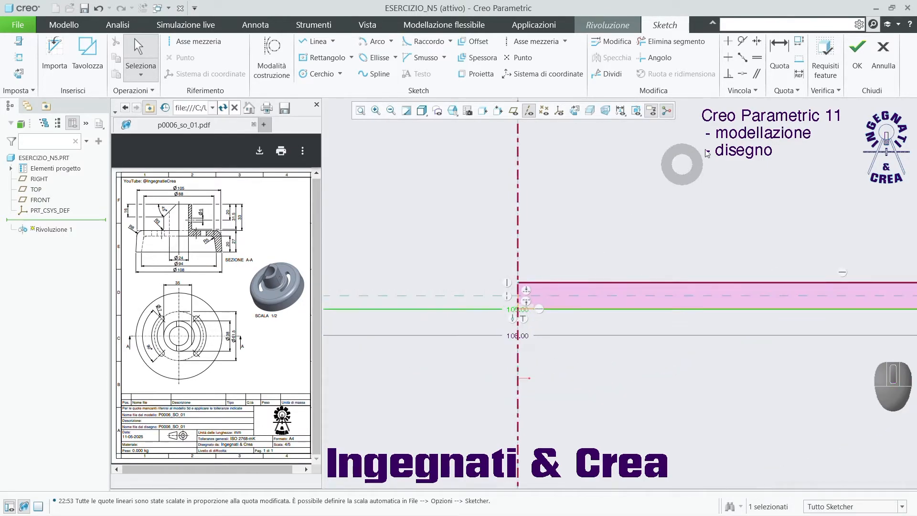
{"action": "left_click", "coordinate": [779, 50]}
{"action": "scroll", "coordinate": [529, 294], "scroll_direction": "down", "scroll_amount": 2}
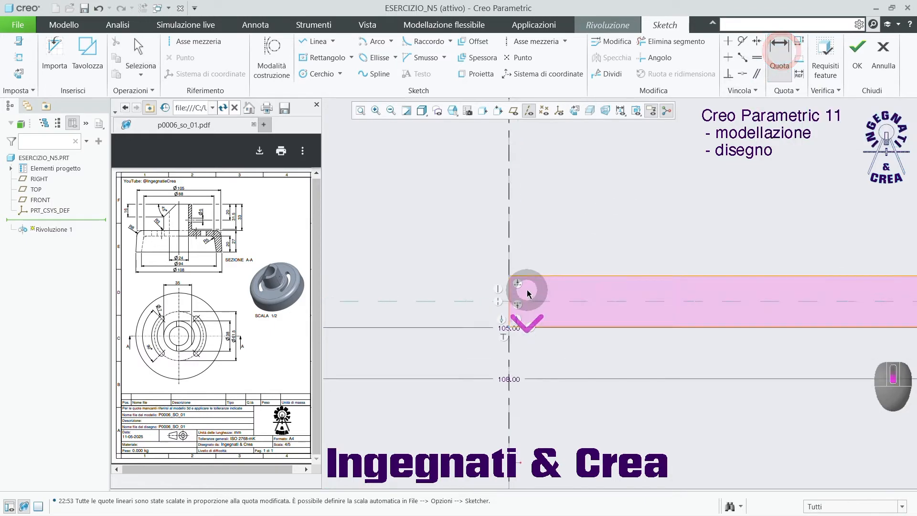
{"action": "left_click", "coordinate": [509, 286]}
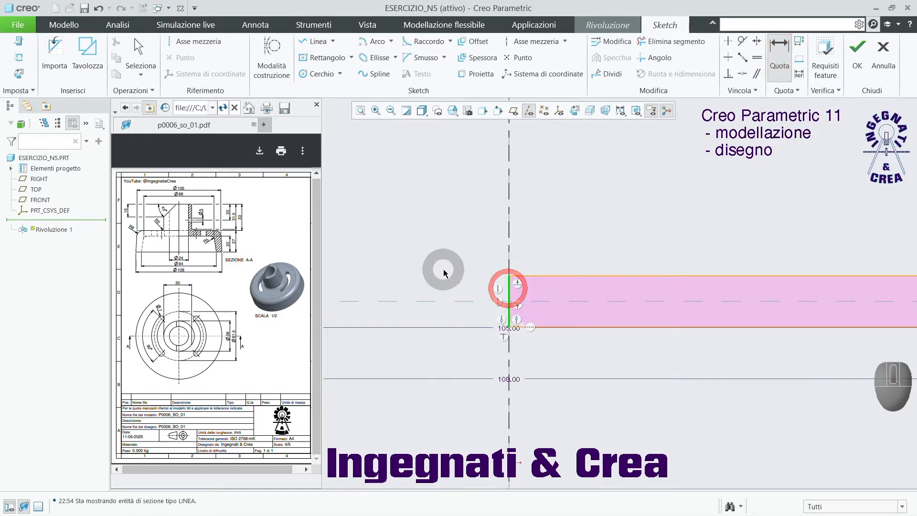
{"action": "middle_click", "coordinate": [443, 271]}
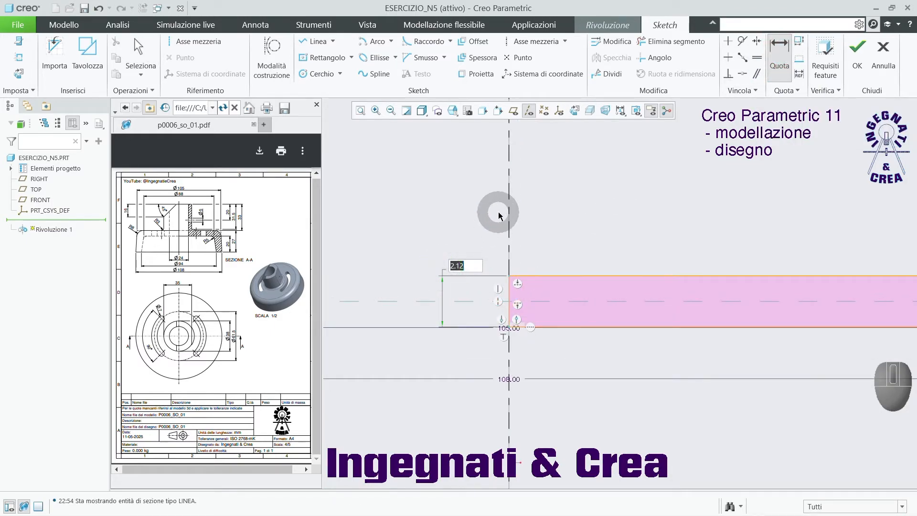
{"action": "type", "text": "27"}
{"action": "key", "text": "Return"}
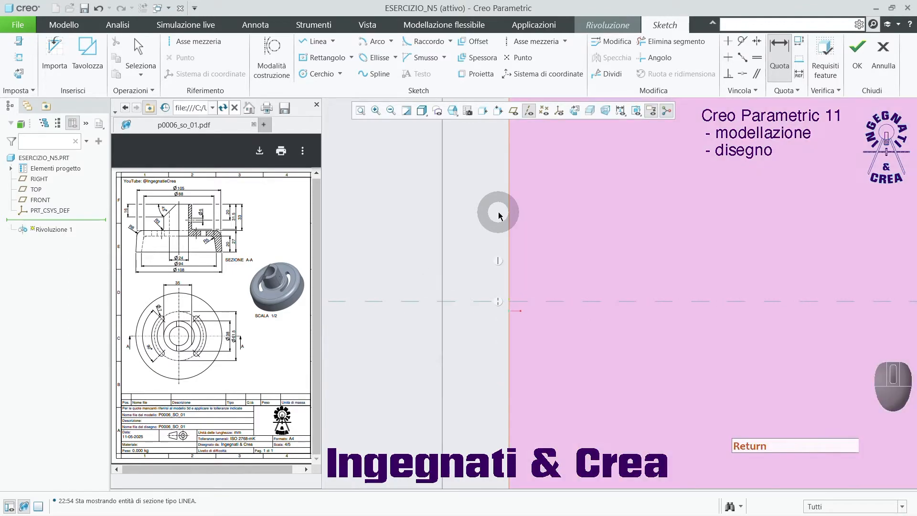
{"action": "scroll", "coordinate": [478, 266], "scroll_direction": "up", "scroll_amount": 3}
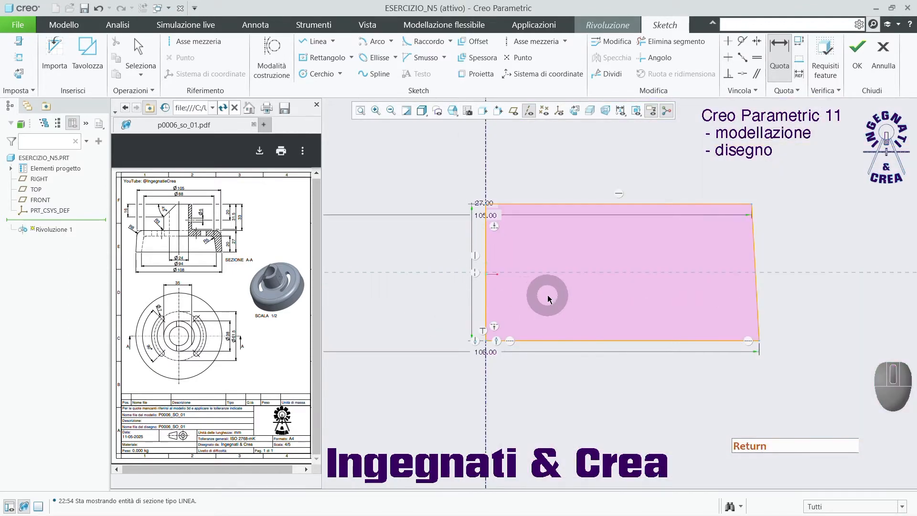
{"action": "scroll", "coordinate": [547, 296], "scroll_direction": "up", "scroll_amount": 3}
{"action": "middle_click", "coordinate": [686, 239]}
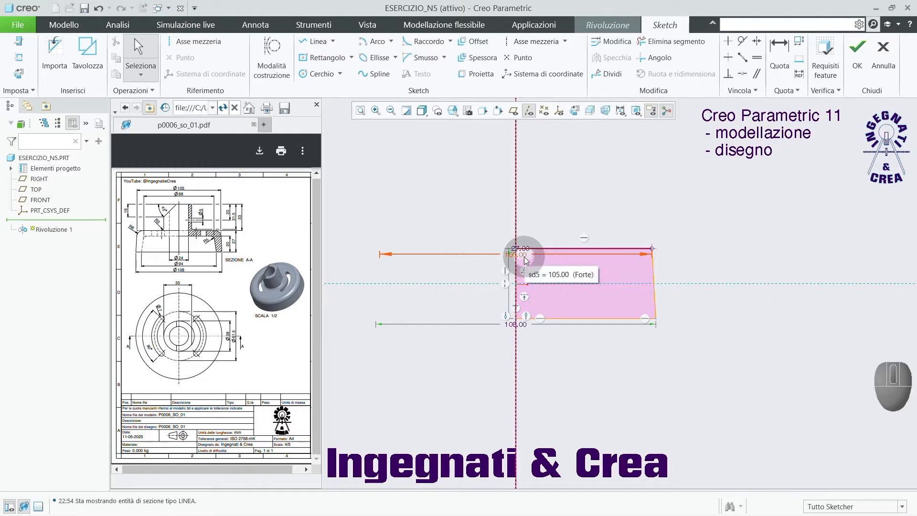
Move the 105 mm and 108 mm diameter dimensions clear of the profile, and complete the 360° solid revolve.
{"action": "left_click_drag", "start_coordinate": [524, 258], "coordinate": [534, 218]}
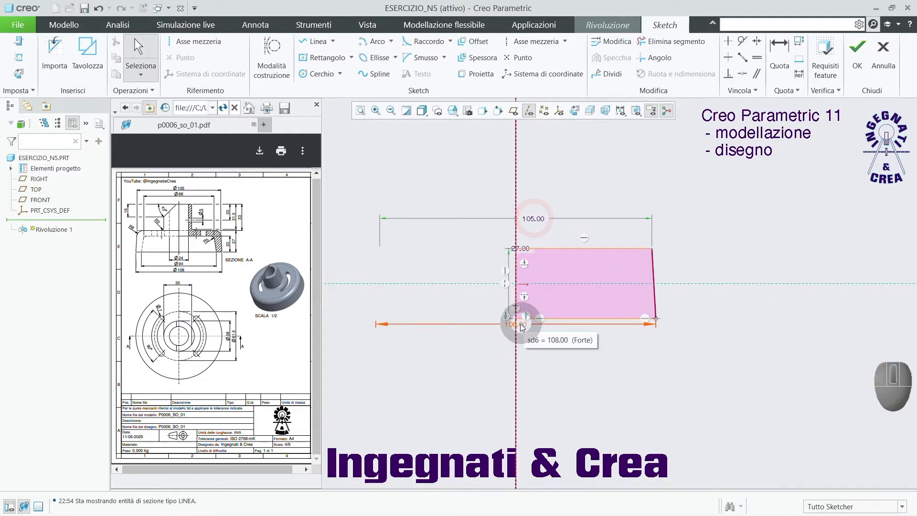
{"action": "left_click_drag", "start_coordinate": [522, 325], "coordinate": [519, 346]}
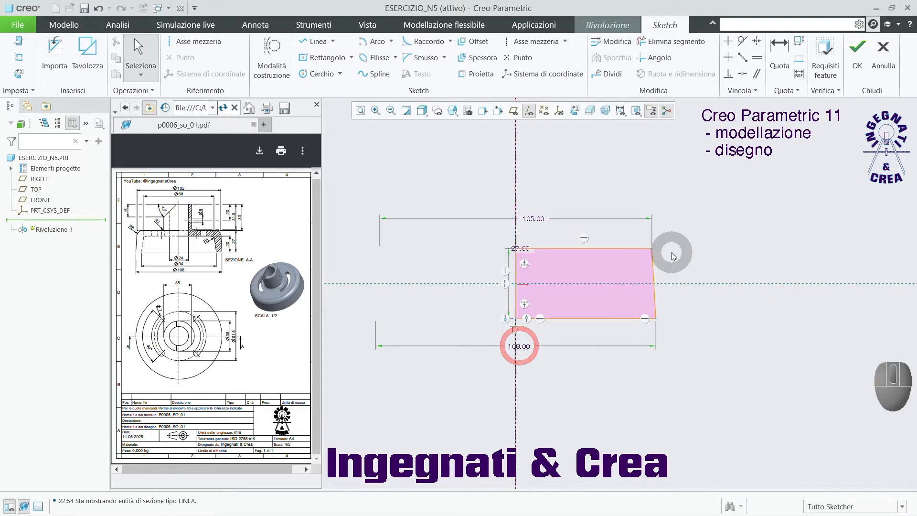
{"action": "left_click", "coordinate": [857, 50]}
{"action": "key", "text": "ctrl+d"}
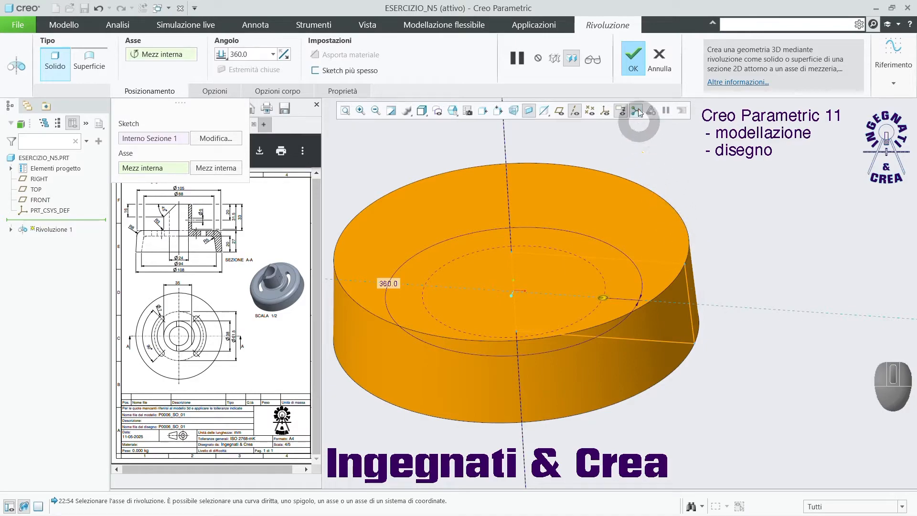
{"action": "left_click", "coordinate": [633, 54]}
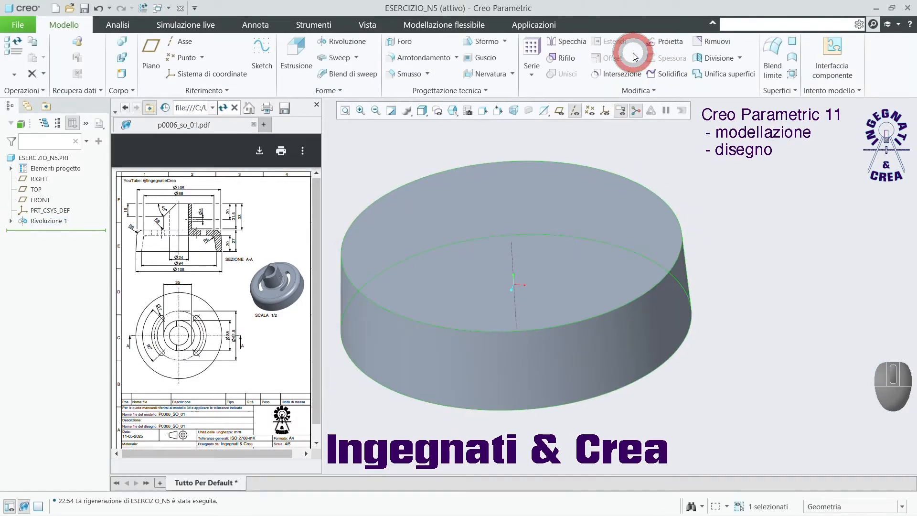
{"action": "left_click", "coordinate": [730, 231]}
Start an extrusion on the revolved base's upper face and sketch a circle about 38 mm in diameter centred on the axis.
{"action": "left_click", "coordinate": [297, 47]}
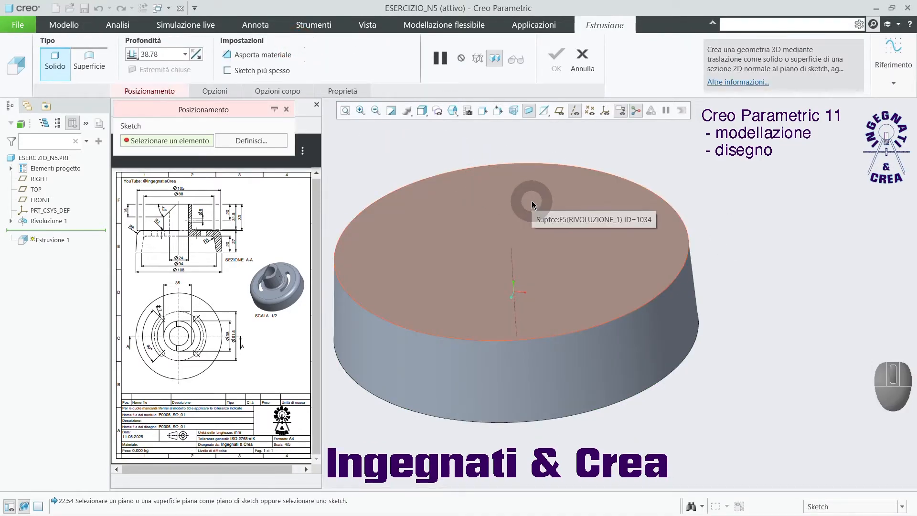
{"action": "left_click", "coordinate": [533, 204]}
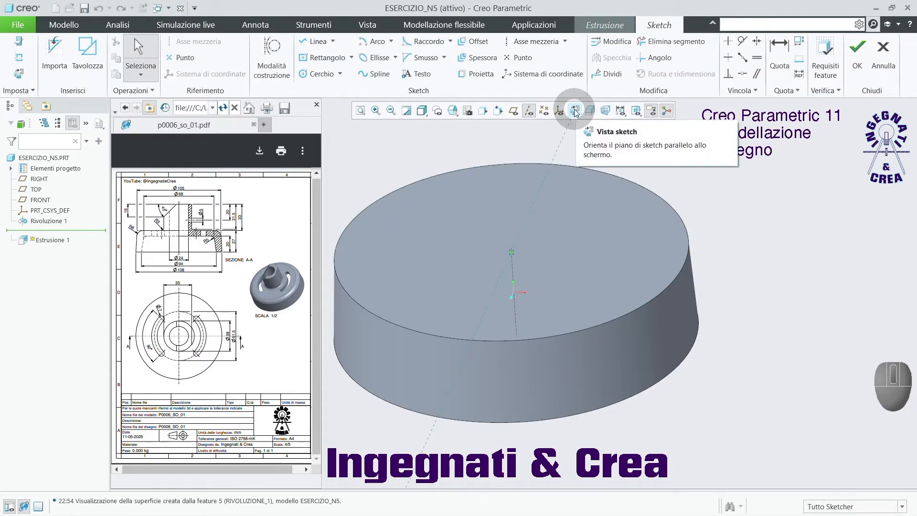
{"action": "left_click", "coordinate": [576, 111]}
{"action": "left_click", "coordinate": [316, 74]}
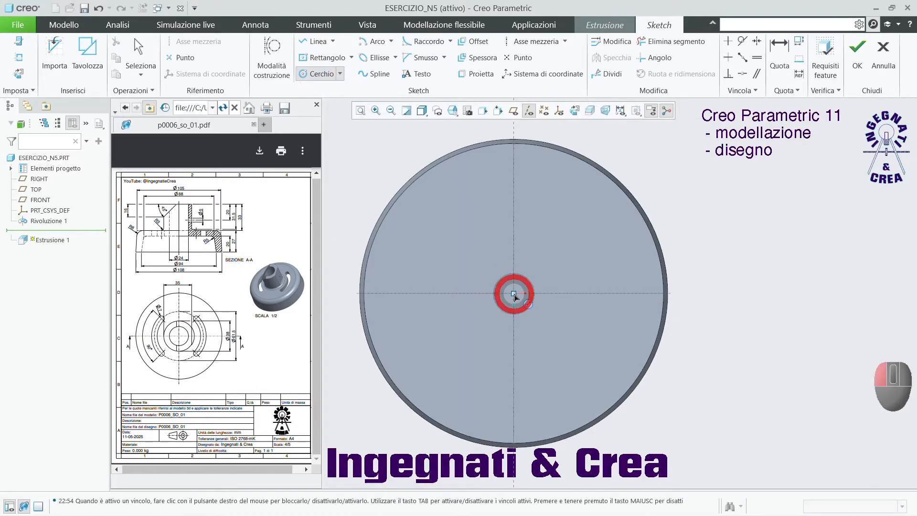
{"action": "left_click", "coordinate": [513, 294]}
{"action": "left_click", "coordinate": [552, 254]}
{"action": "middle_click", "coordinate": [694, 235]}
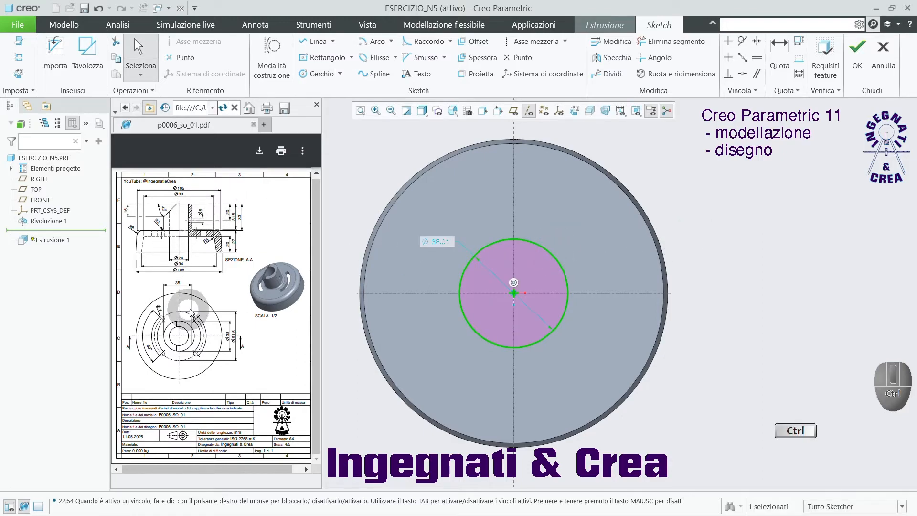
Set the circle's diameter to 38 mm, as given in the drawing.
{"action": "scroll", "coordinate": [225, 338], "scroll_direction": "up", "scroll_amount": 1, "text": "ctrl"}
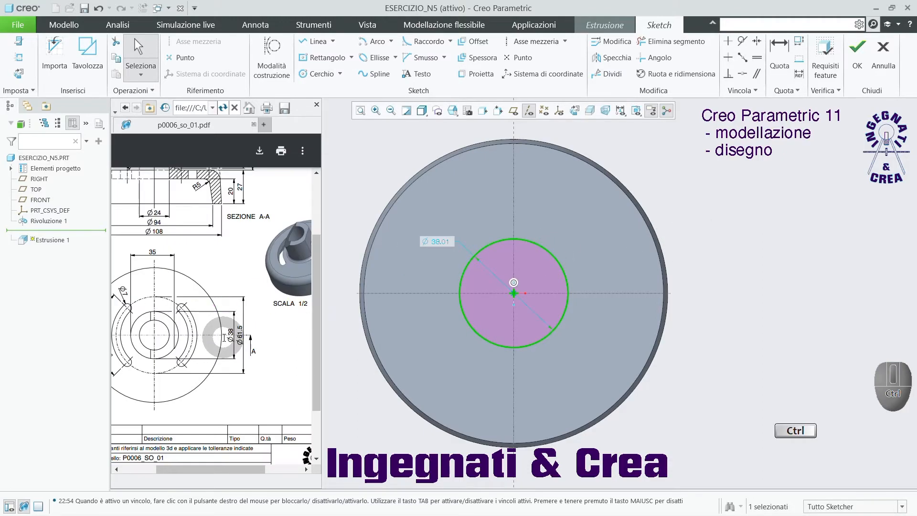
{"action": "scroll", "coordinate": [225, 338], "scroll_direction": "up", "scroll_amount": 2, "text": "ctrl"}
{"action": "scroll", "coordinate": [224, 338], "scroll_direction": "down", "scroll_amount": 4, "text": "ctrl"}
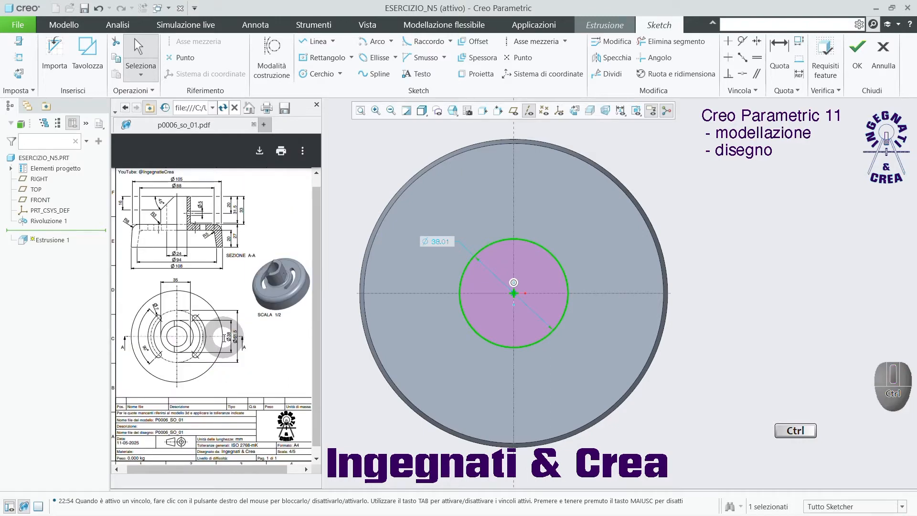
{"action": "scroll", "coordinate": [235, 209], "scroll_direction": "up", "scroll_amount": 4, "text": "ctrl"}
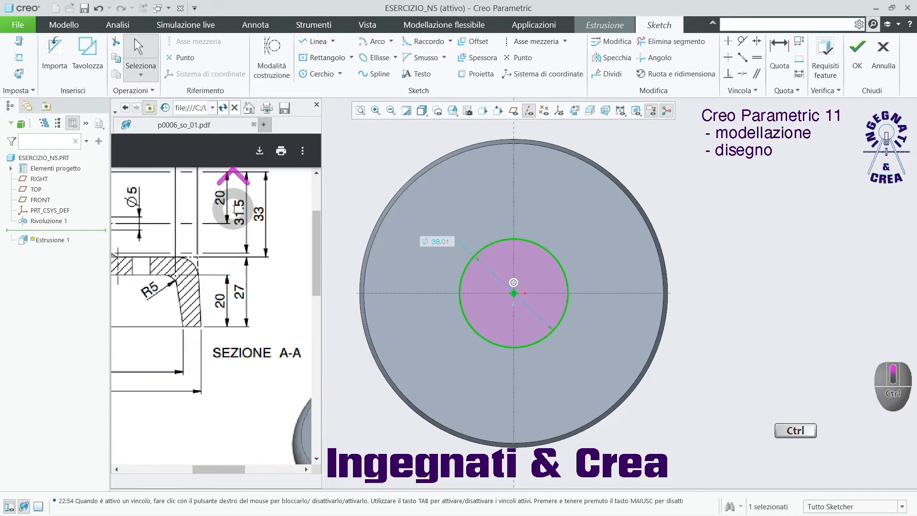
{"action": "scroll", "coordinate": [236, 209], "scroll_direction": "up", "scroll_amount": 2, "text": "ctrl"}
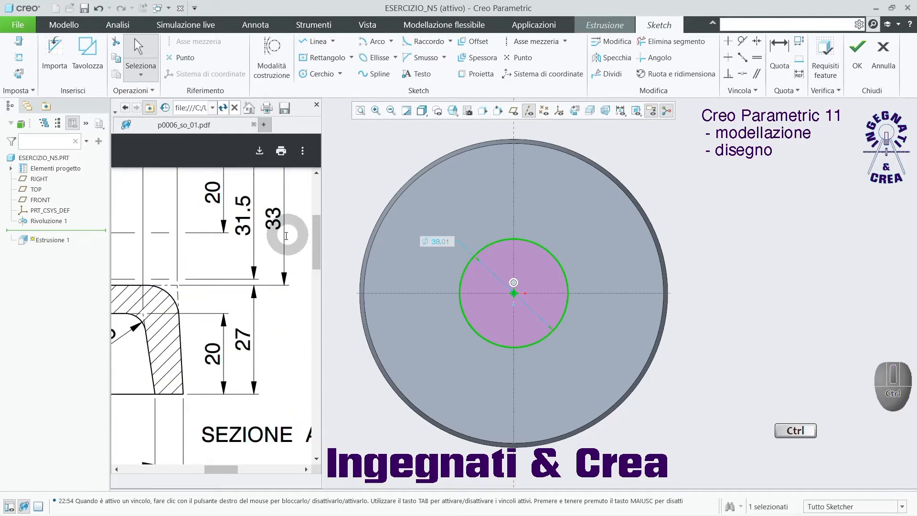
{"action": "scroll", "coordinate": [287, 236], "scroll_direction": "down", "scroll_amount": 5, "text": "ctrl"}
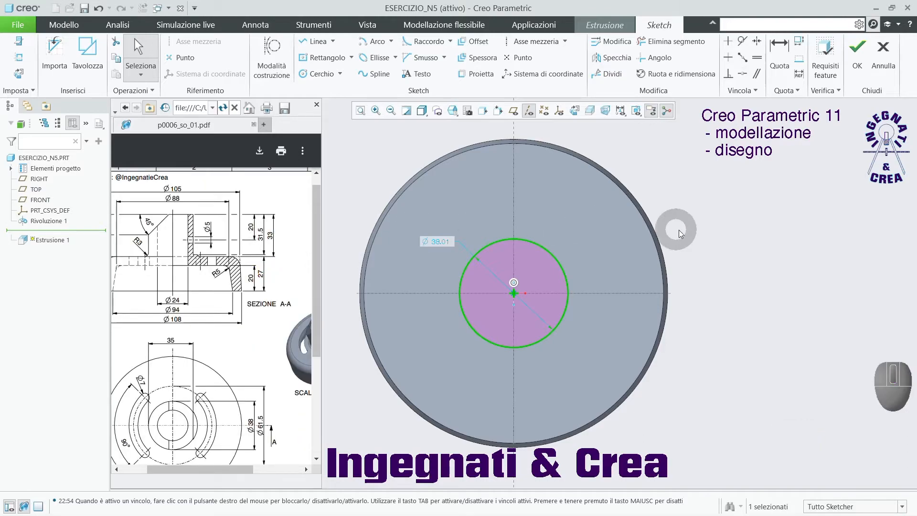
{"action": "left_click", "coordinate": [437, 242]}
{"action": "double_click", "coordinate": [438, 245]}
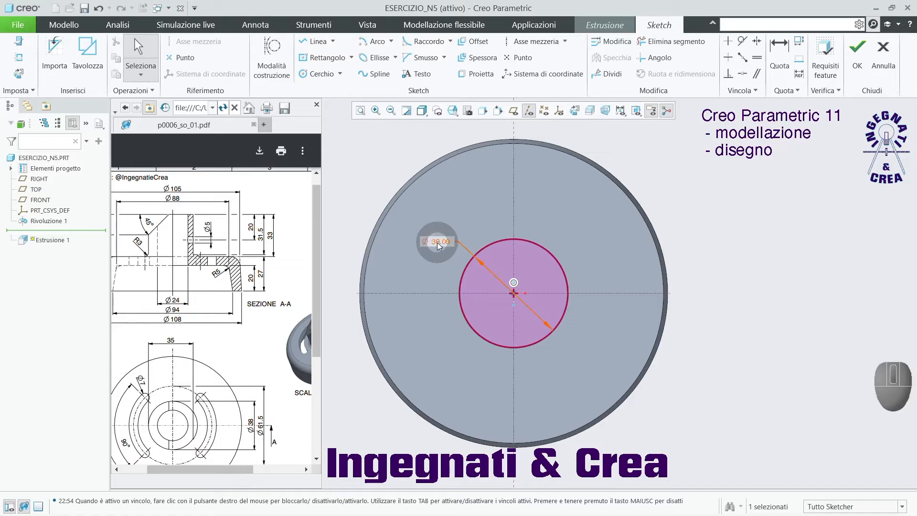
{"action": "key", "text": "Return"}
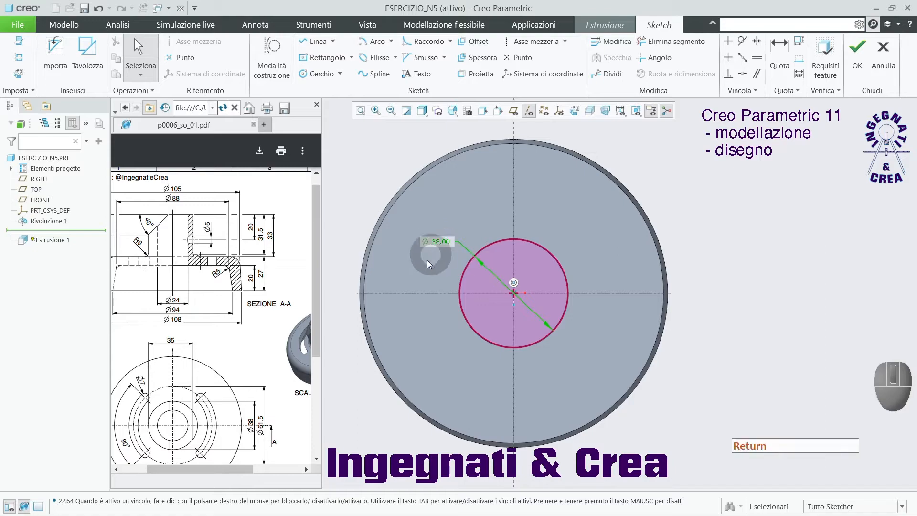
Extrude the circle 33 mm upward from the base as a solid boss.
{"action": "left_click", "coordinate": [858, 60]}
{"action": "middle_click_drag", "start_coordinate": [703, 273], "coordinate": [705, 248]}
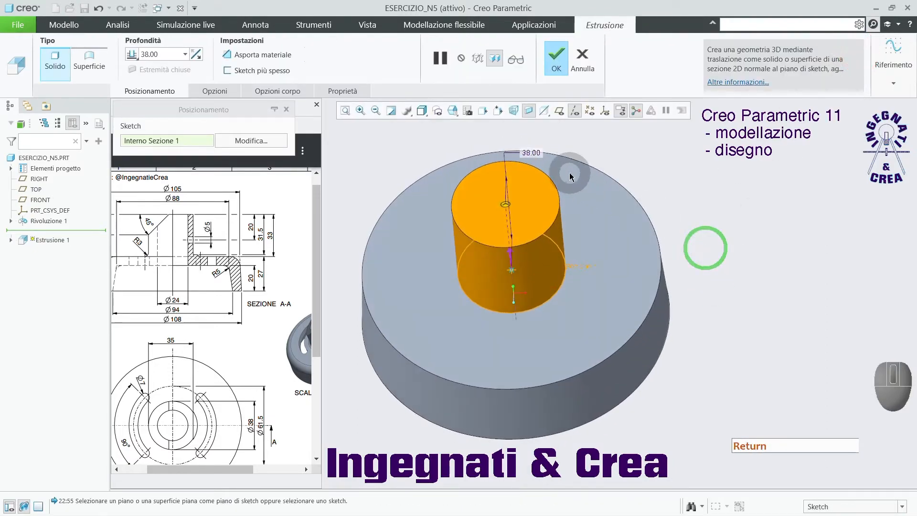
{"action": "double_click", "coordinate": [535, 153]}
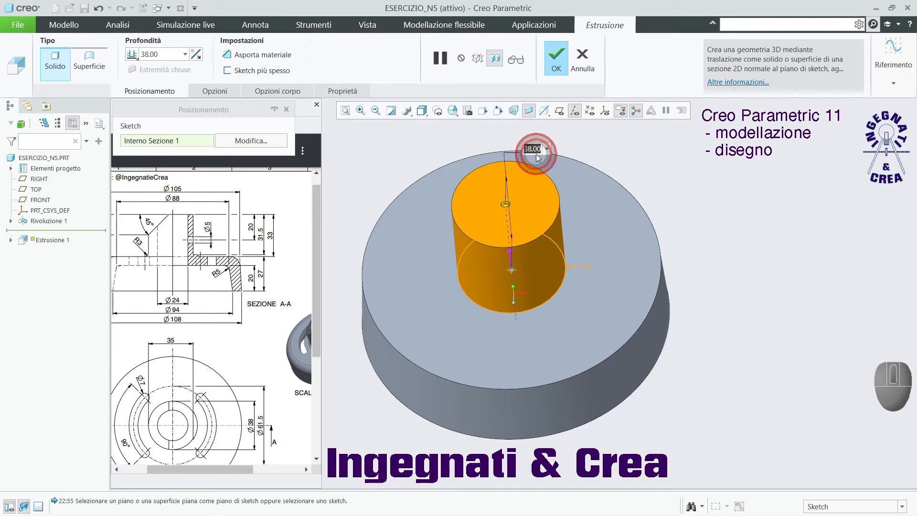
{"action": "key", "text": "Return"}
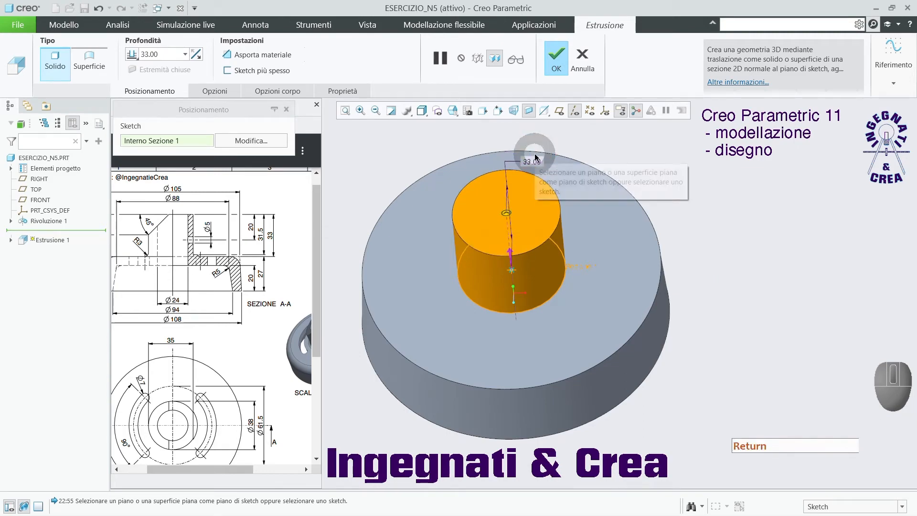
{"action": "left_click", "coordinate": [557, 60]}
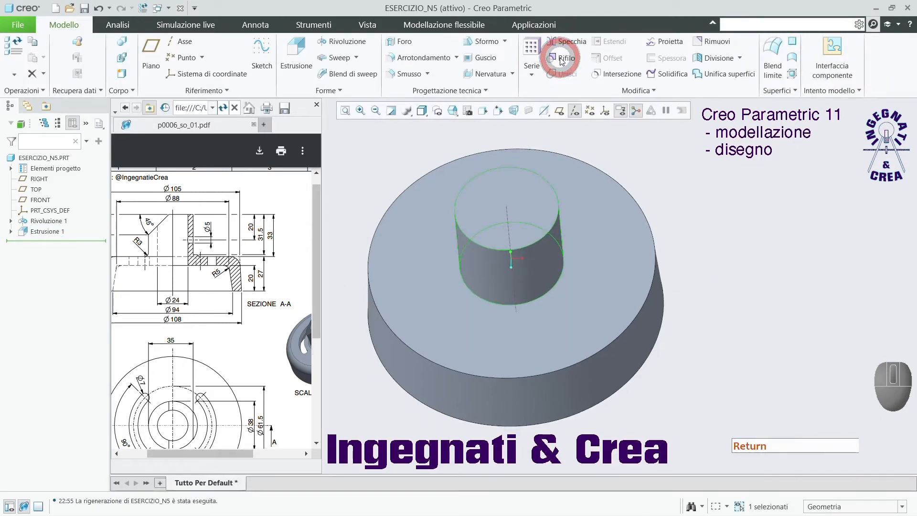
{"action": "left_click", "coordinate": [730, 284]}
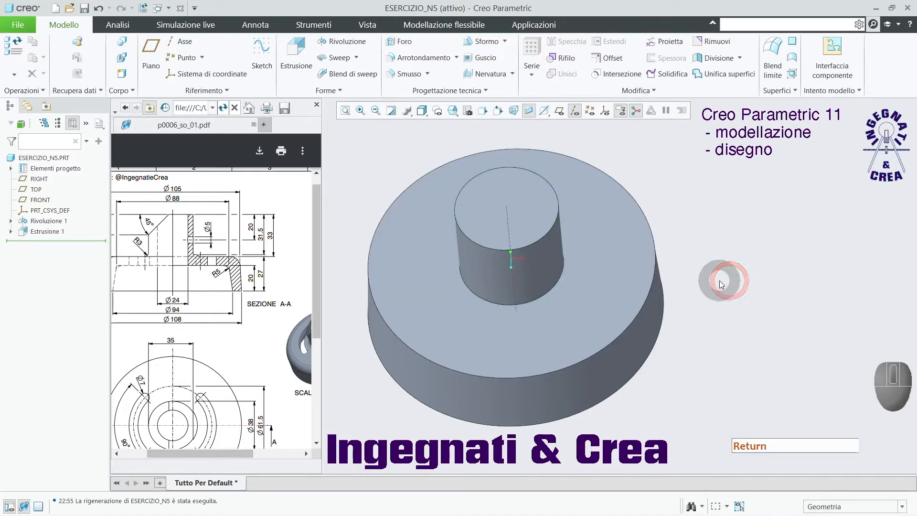
Start a second revolve with its sketch on the FRONT plane, orient the sketch parallel to the screen and hide the datum planes.
{"action": "scroll", "coordinate": [686, 290], "scroll_direction": "up", "scroll_amount": 2}
{"action": "middle_click_drag", "start_coordinate": [680, 289], "coordinate": [679, 268]}
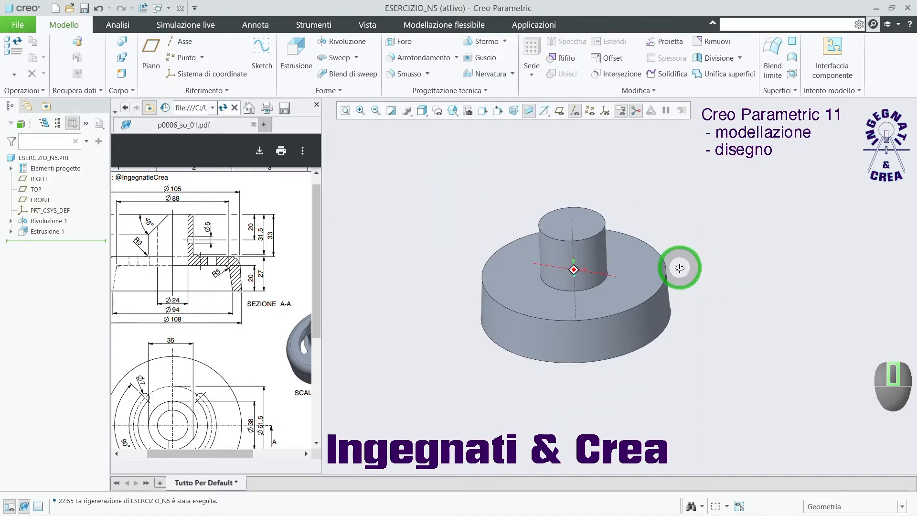
{"action": "scroll", "coordinate": [253, 304], "scroll_direction": "down", "scroll_amount": 3, "text": "ctrl"}
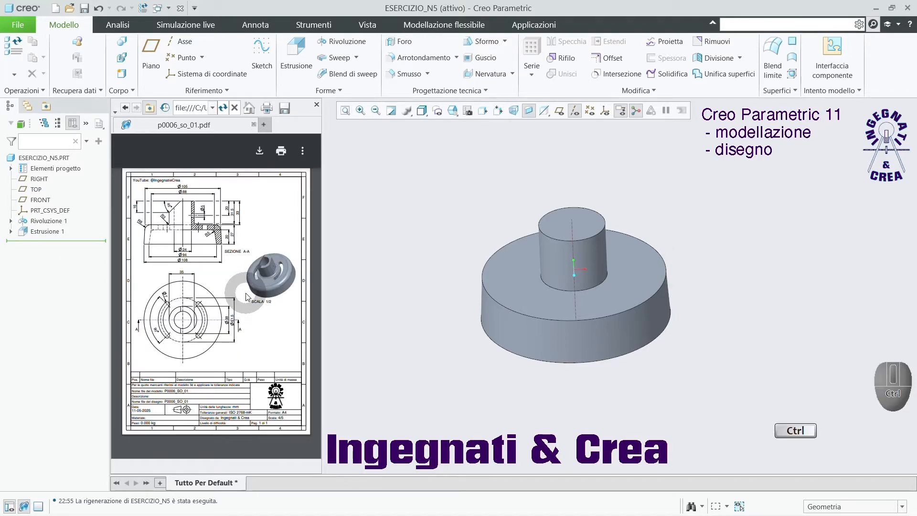
{"action": "scroll", "coordinate": [247, 296], "scroll_direction": "up", "scroll_amount": 1, "text": "ctrl"}
{"action": "scroll", "coordinate": [246, 297], "scroll_direction": "down", "scroll_amount": 1, "text": "ctrl"}
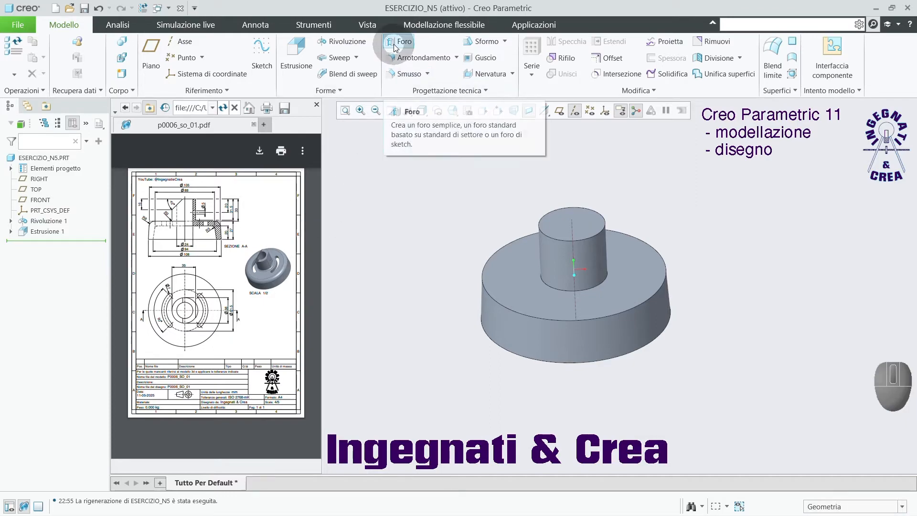
{"action": "left_click", "coordinate": [340, 41]}
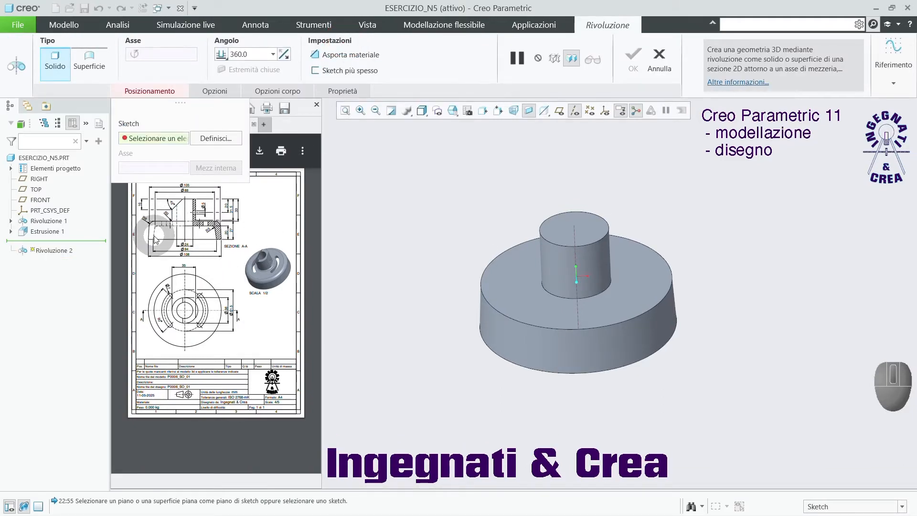
{"action": "left_click", "coordinate": [564, 118]}
{"action": "mouse_move", "coordinate": [603, 203]}
{"action": "middle_mouse_down"}
{"action": "mouse_move", "coordinate": [616, 188]}
{"action": "mouse_move", "coordinate": [594, 188]}
{"action": "mouse_move", "coordinate": [602, 195]}
{"action": "middle_mouse_up"}
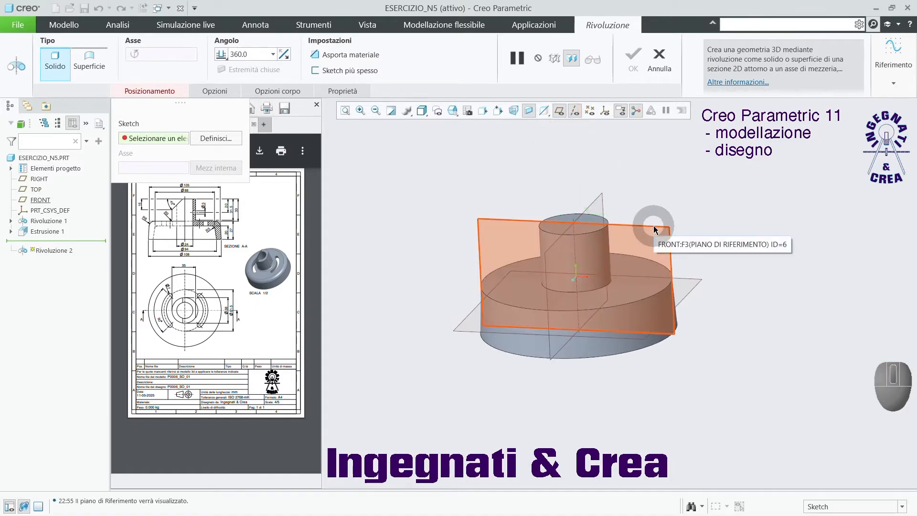
{"action": "left_click", "coordinate": [654, 225]}
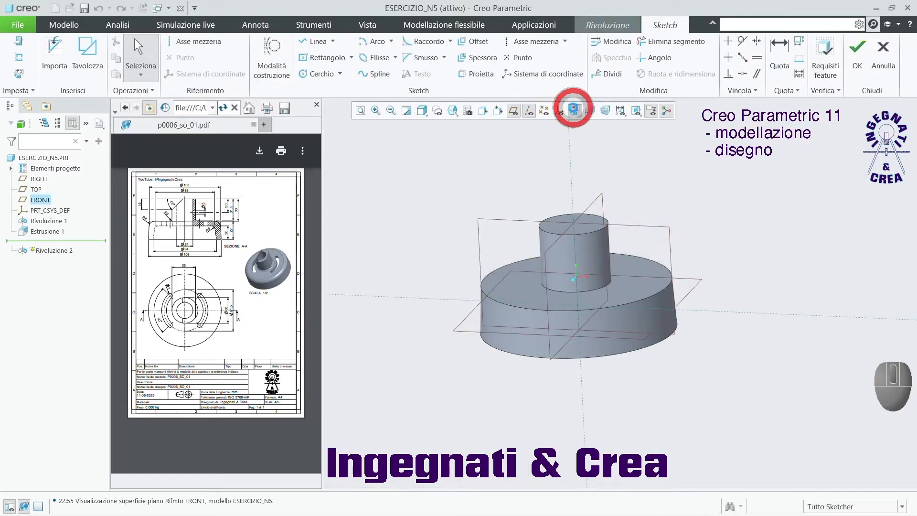
{"action": "left_click", "coordinate": [573, 109]}
{"action": "left_click", "coordinate": [516, 111]}
Add the base's bottom face as a sketch reference.
{"action": "scroll", "coordinate": [680, 225], "scroll_direction": "up", "scroll_amount": 2}
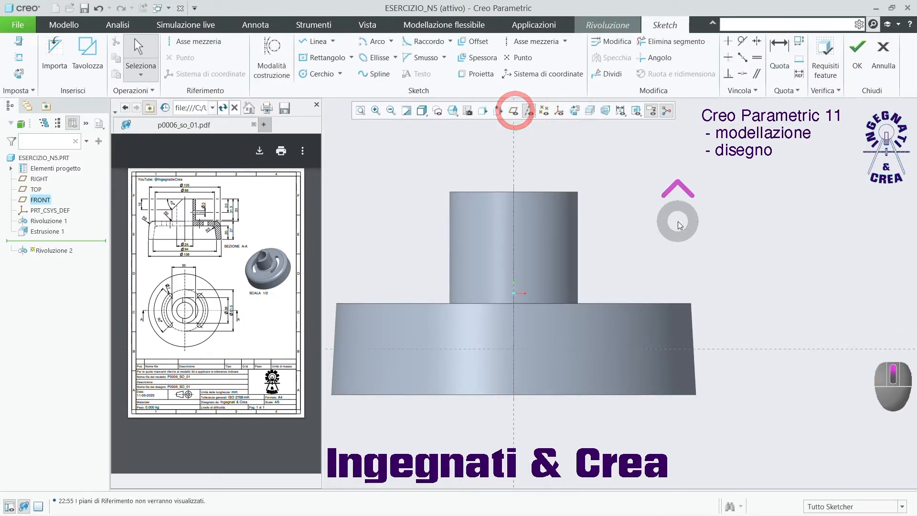
{"action": "scroll", "coordinate": [680, 225], "scroll_direction": "up", "scroll_amount": 1}
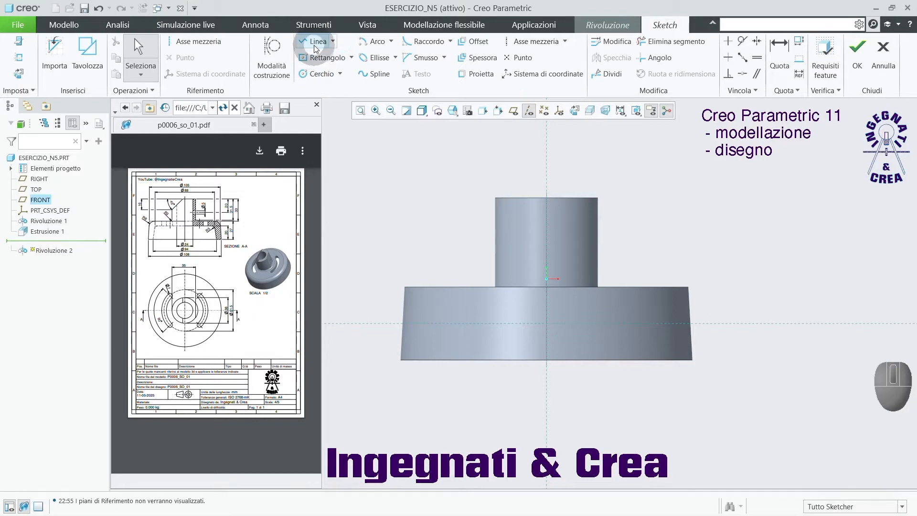
{"action": "left_click", "coordinate": [22, 60]}
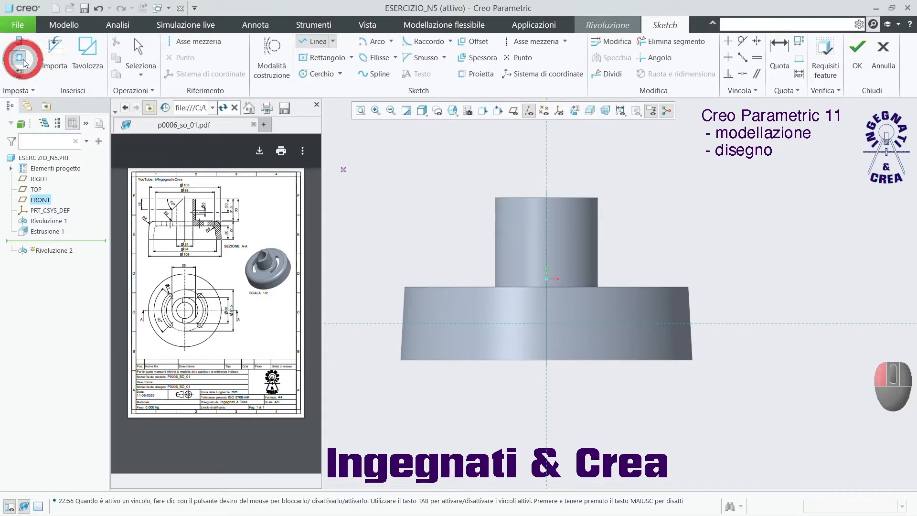
{"action": "left_click", "coordinate": [440, 363]}
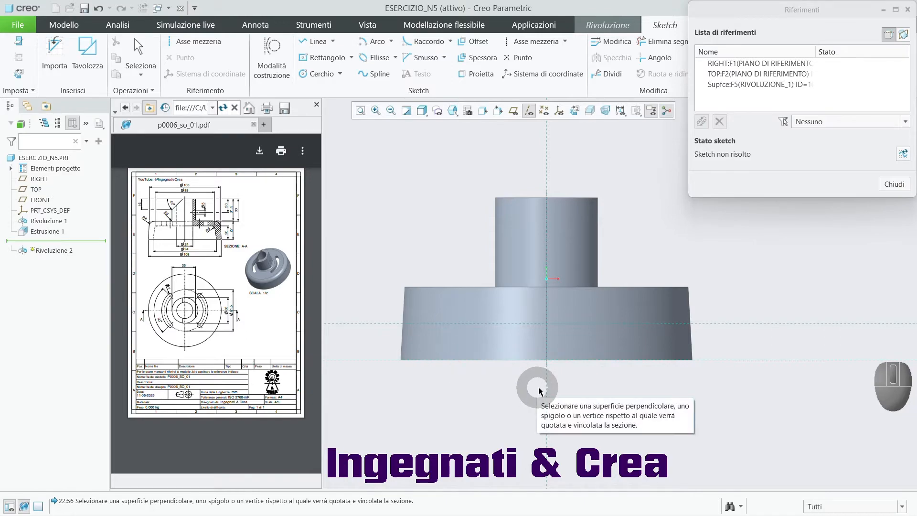
{"action": "middle_click", "coordinate": [753, 286]}
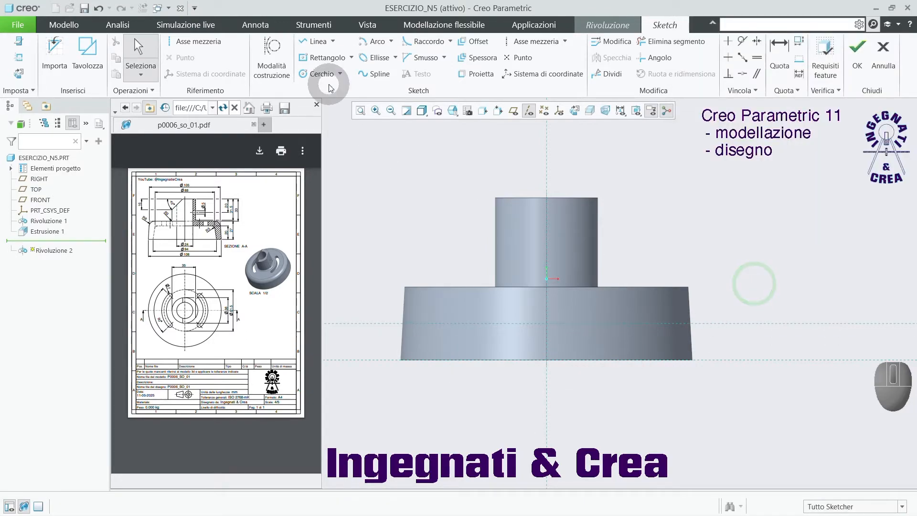
Sketch a closed trapezoid inside the base from the bottom centre, about 22.5 mm high and 43 mm wide at its upper side.
{"action": "left_click", "coordinate": [316, 41]}
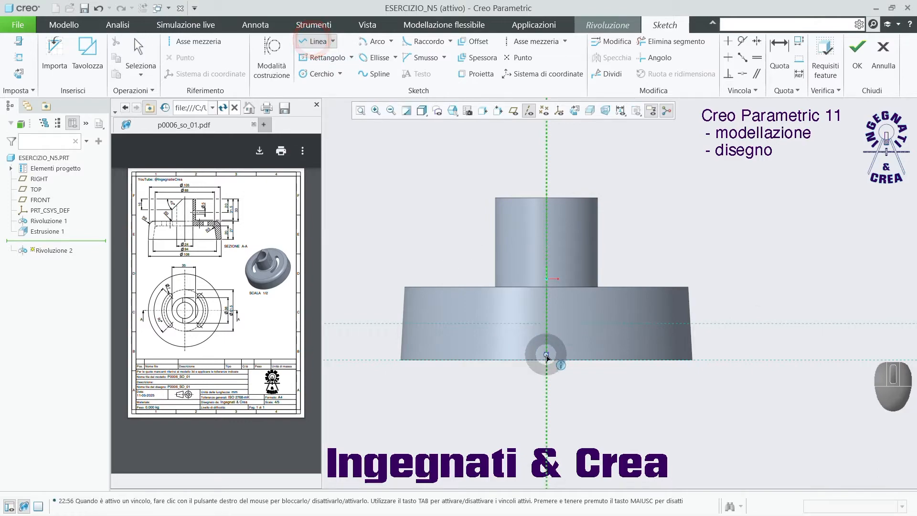
{"action": "left_click", "coordinate": [547, 359]}
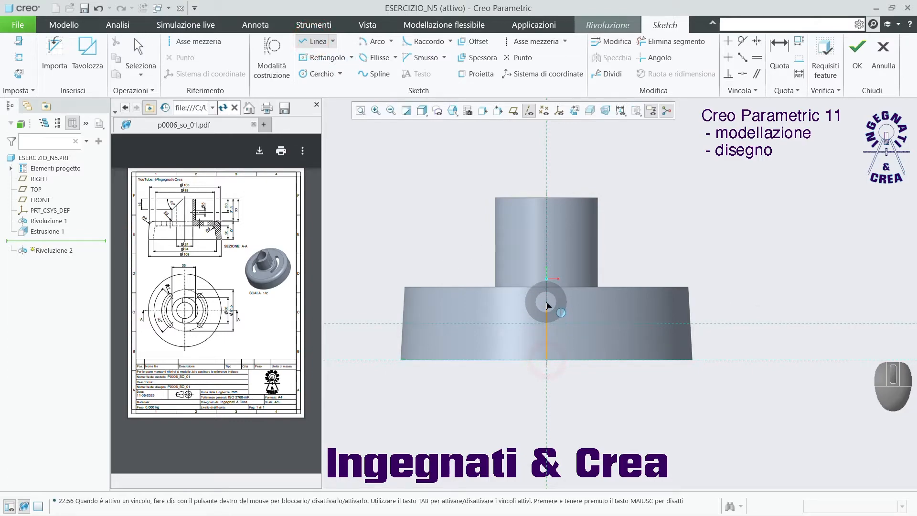
{"action": "left_click", "coordinate": [547, 300]}
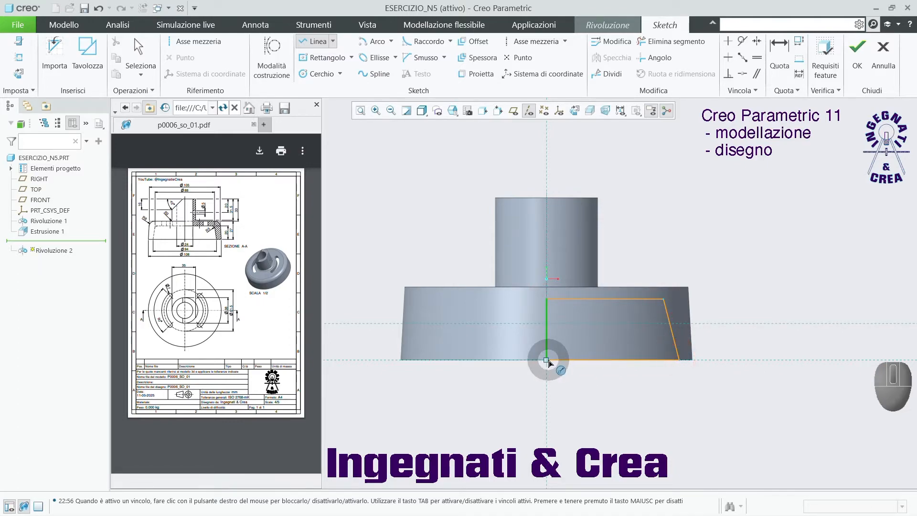
{"action": "left_click", "coordinate": [547, 360]}
{"action": "middle_click", "coordinate": [656, 255]}
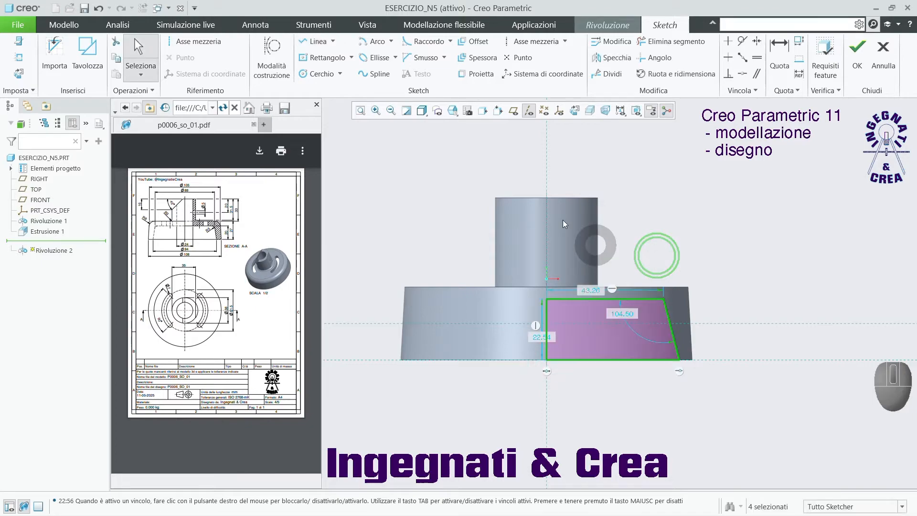
Add a vertical centerline through the origin as the axis of revolution for the trapezoid sketch.
{"action": "left_click", "coordinate": [196, 42]}
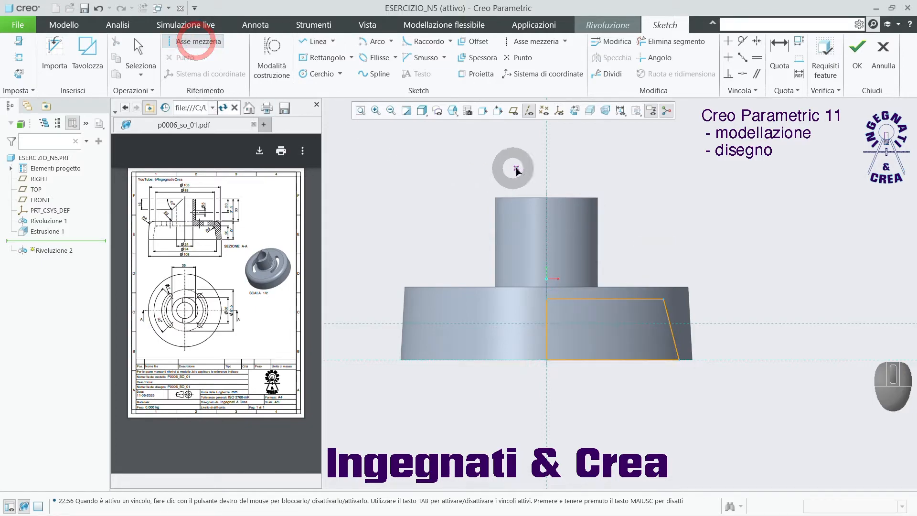
{"action": "left_click", "coordinate": [549, 164]}
{"action": "left_click", "coordinate": [547, 178]}
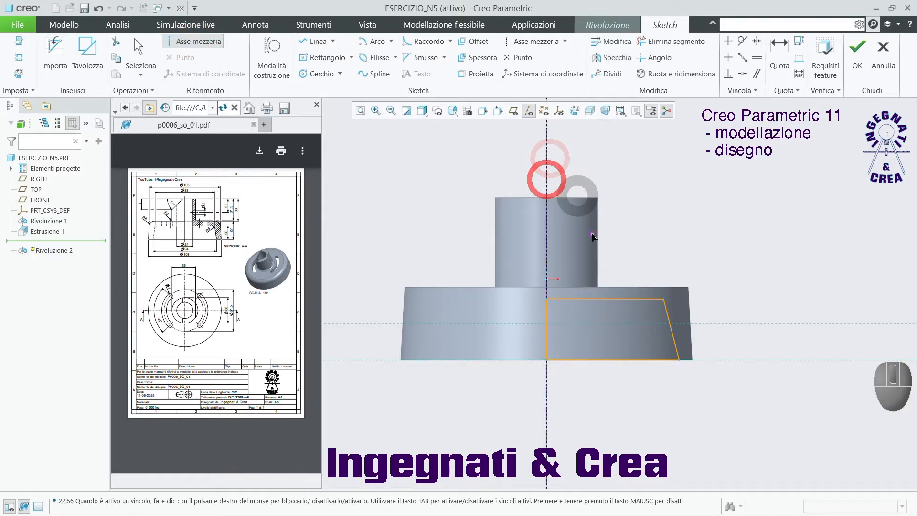
{"action": "middle_click", "coordinate": [653, 265]}
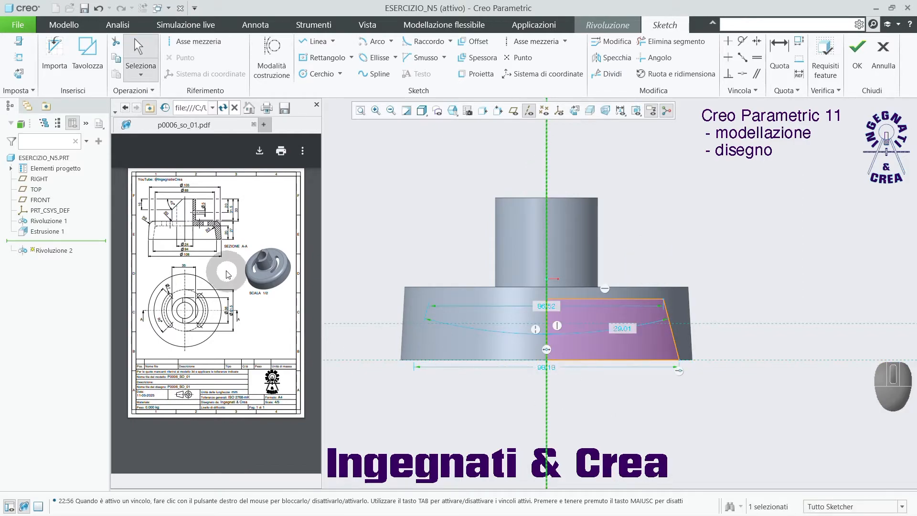
Set the trapezoid's lower diameter to 94 mm and its upper diameter to 88 mm.
{"action": "scroll", "coordinate": [176, 229], "scroll_direction": "up", "scroll_amount": 4, "text": "ctrl"}
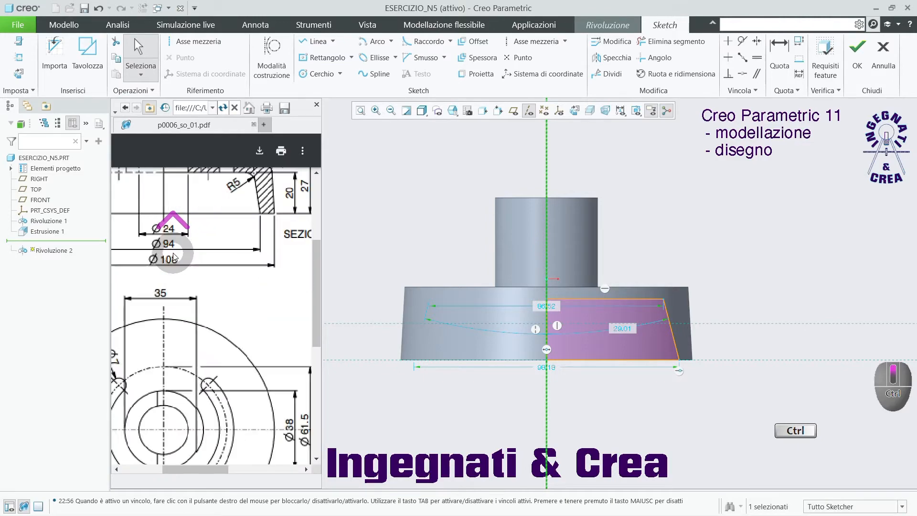
{"action": "scroll", "coordinate": [262, 294], "scroll_direction": "down", "scroll_amount": 3, "text": "ctrl"}
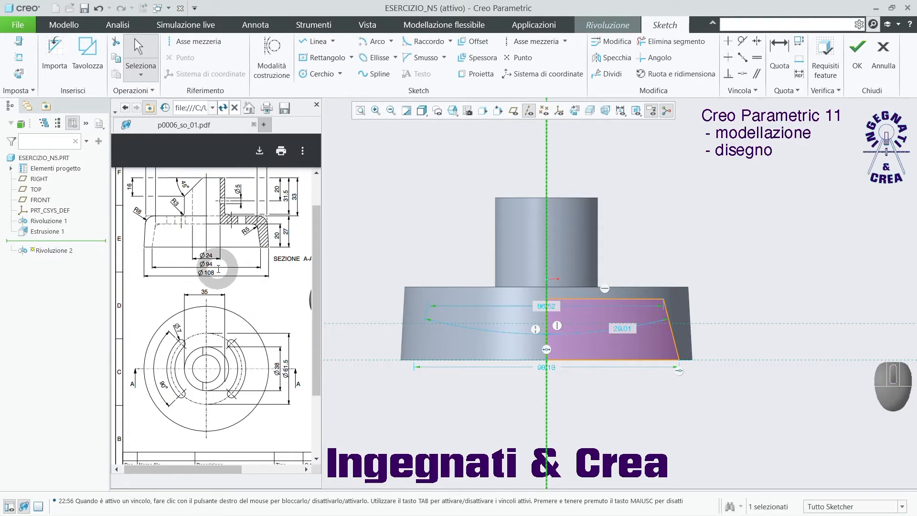
{"action": "scroll", "coordinate": [217, 281], "scroll_direction": "down", "scroll_amount": 3, "text": "ctrl"}
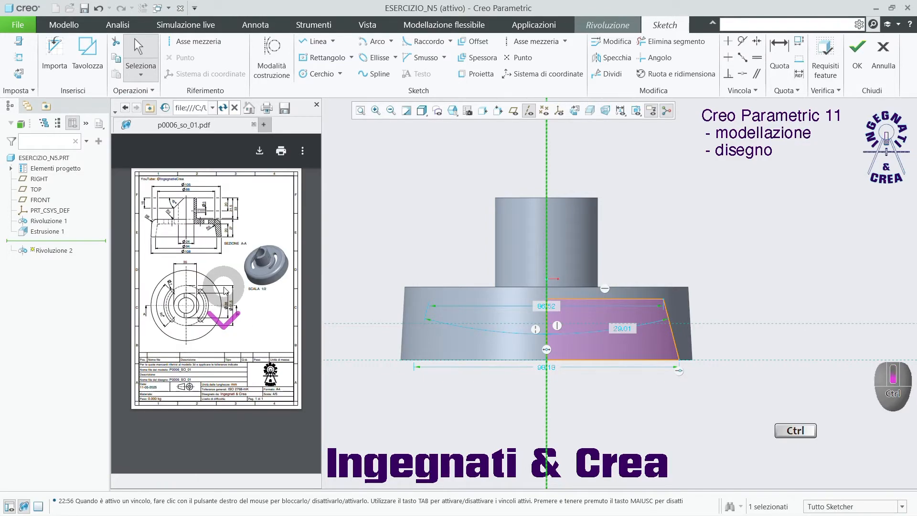
{"action": "scroll", "coordinate": [171, 200], "scroll_direction": "up", "scroll_amount": 3, "text": "ctrl"}
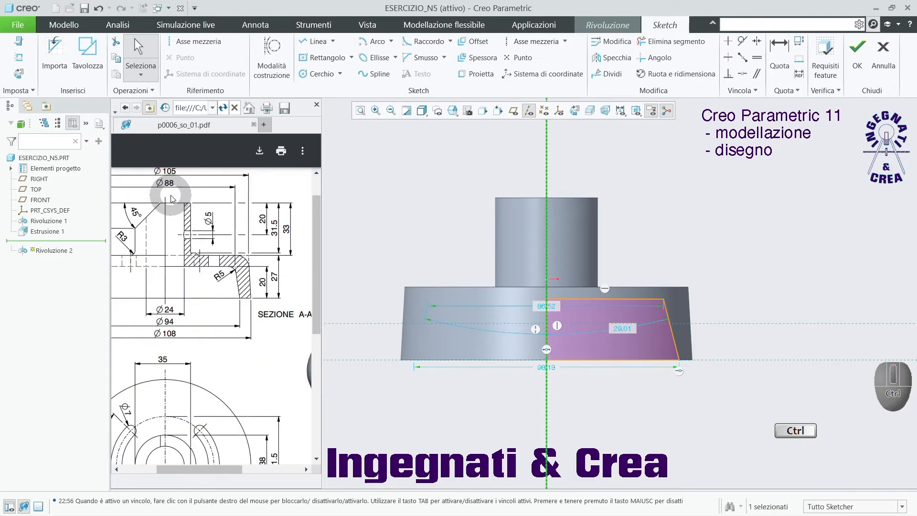
{"action": "double_click", "coordinate": [543, 368]}
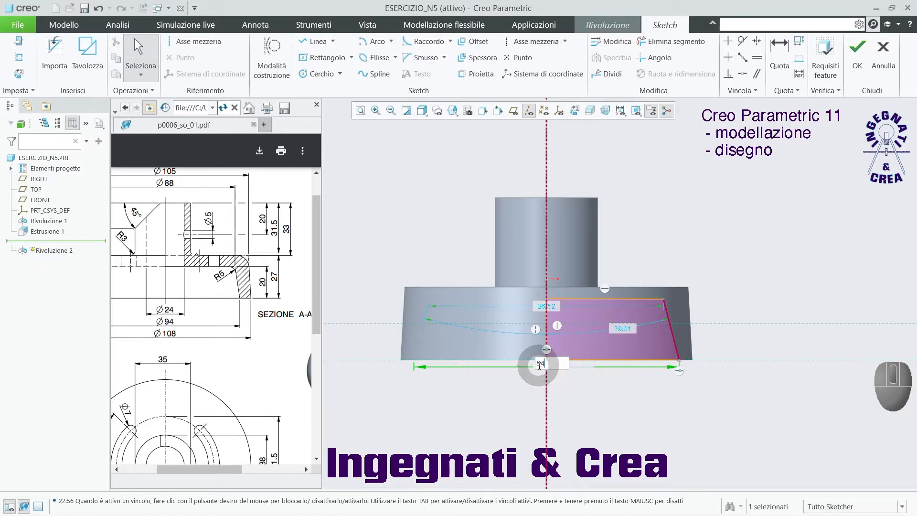
{"action": "key", "text": "Return"}
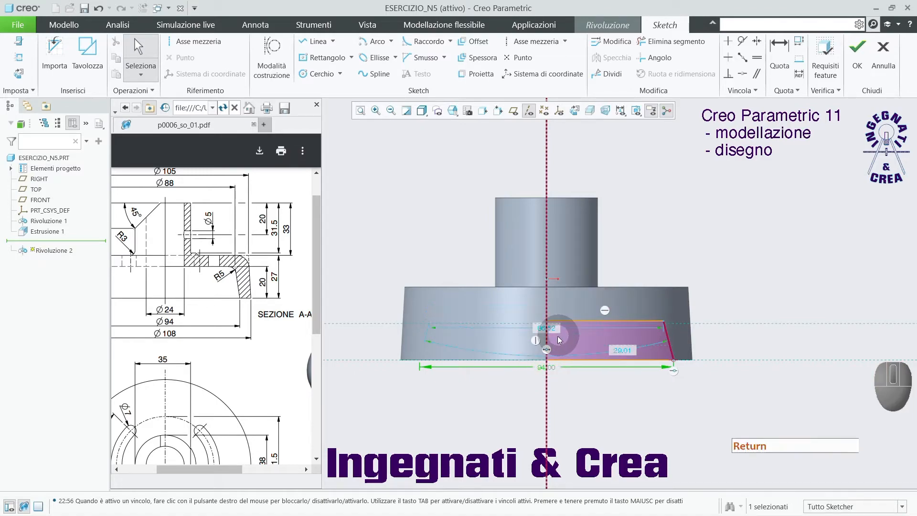
{"action": "double_click", "coordinate": [545, 329]}
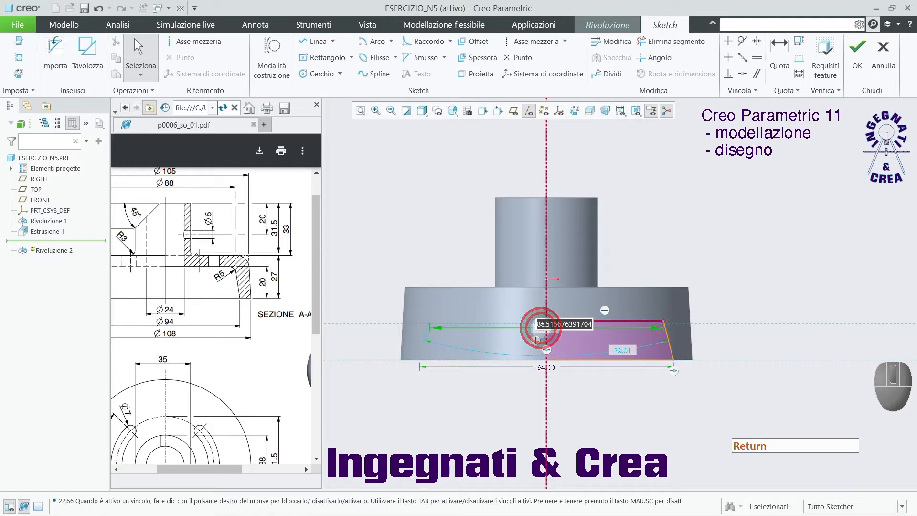
{"action": "key", "text": "Return"}
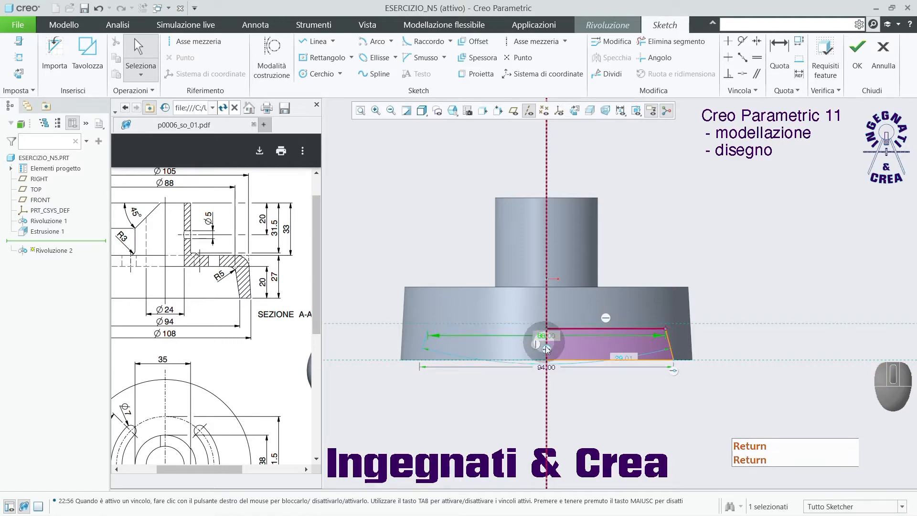
Dimension the trapezoid's height along its vertical side and set it to 20 mm.
{"action": "left_click", "coordinate": [780, 48]}
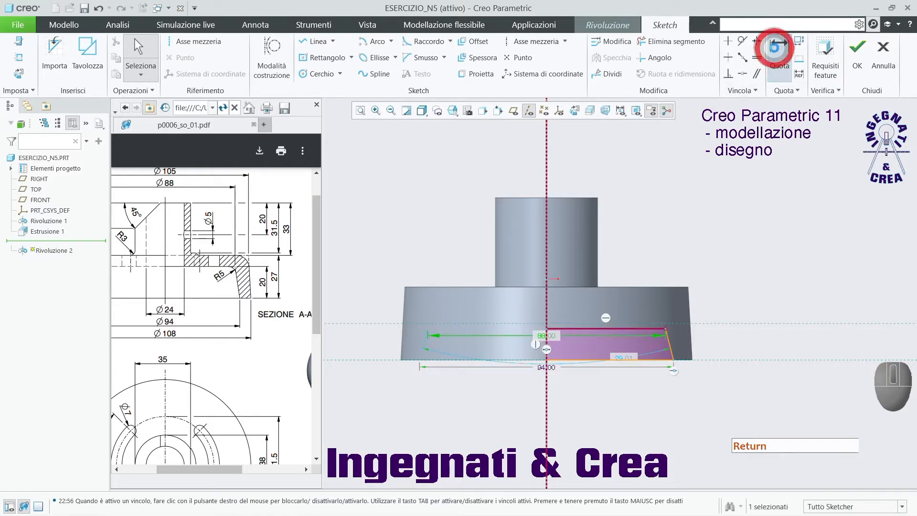
{"action": "scroll", "coordinate": [618, 322], "scroll_direction": "down", "scroll_amount": 3}
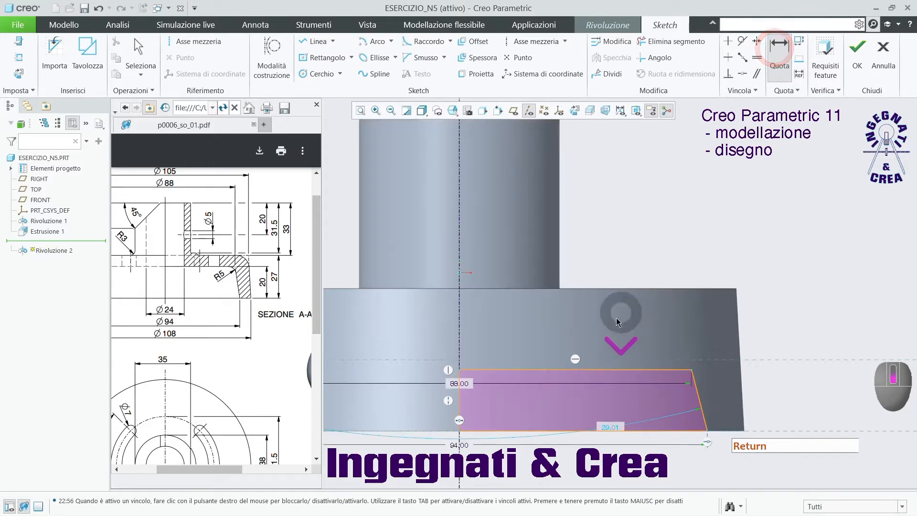
{"action": "left_click", "coordinate": [461, 400]}
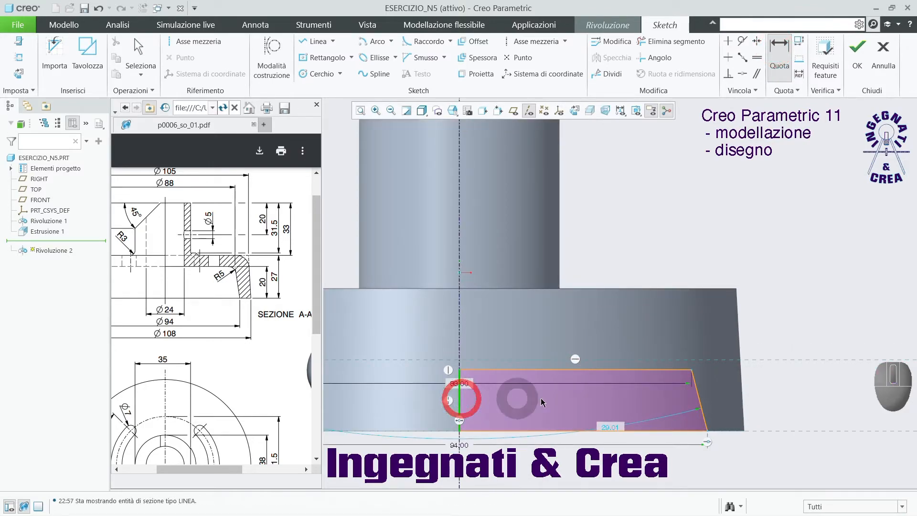
{"action": "middle_click", "coordinate": [797, 407]}
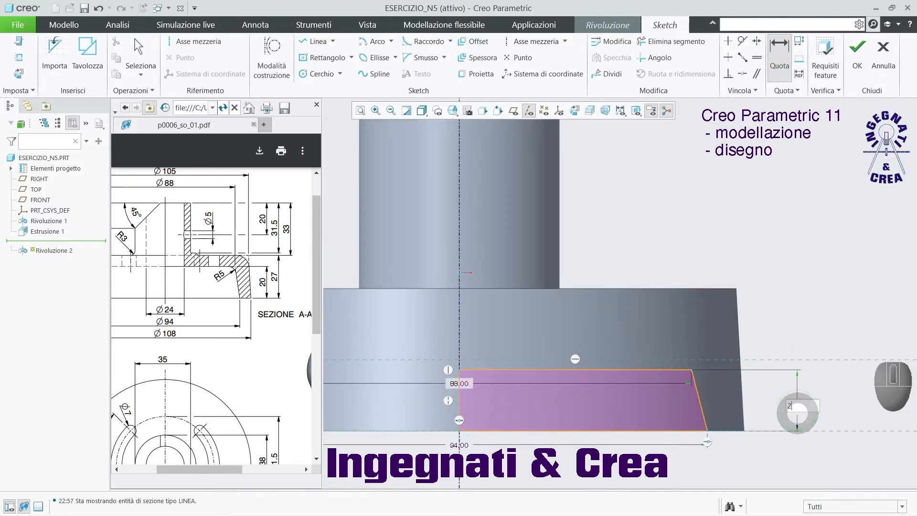
{"action": "key", "text": "Return"}
{"action": "scroll", "coordinate": [788, 330], "scroll_direction": "up", "scroll_amount": 2}
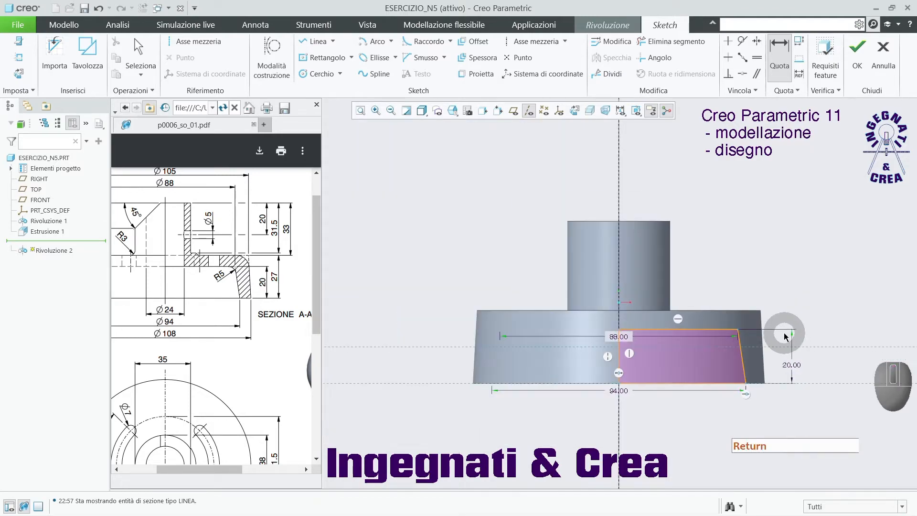
Finish the sketch, revolve it 360° with material removal to hollow the base from below, and restore the default orientation.
{"action": "left_click", "coordinate": [858, 48]}
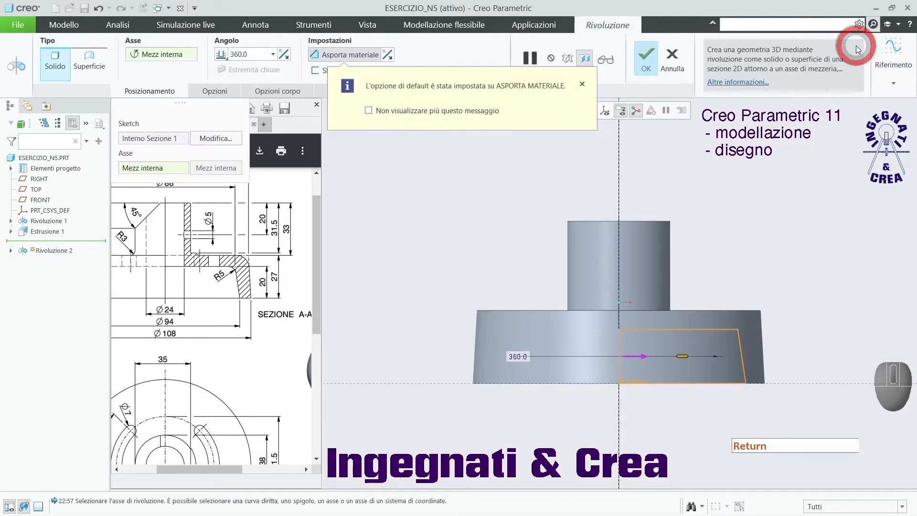
{"action": "middle_click_drag", "start_coordinate": [579, 140], "coordinate": [550, 181]}
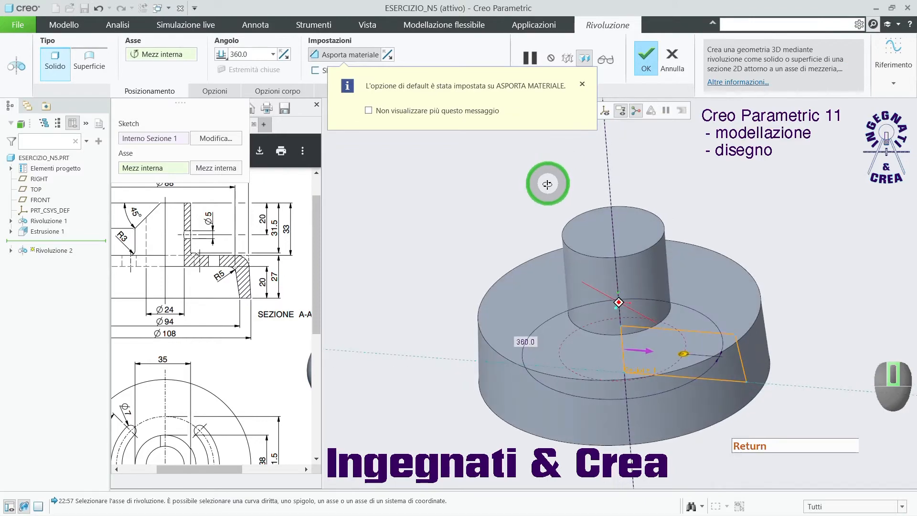
{"action": "left_click", "coordinate": [351, 62]}
{"action": "middle_click_drag", "start_coordinate": [493, 261], "coordinate": [511, 206]}
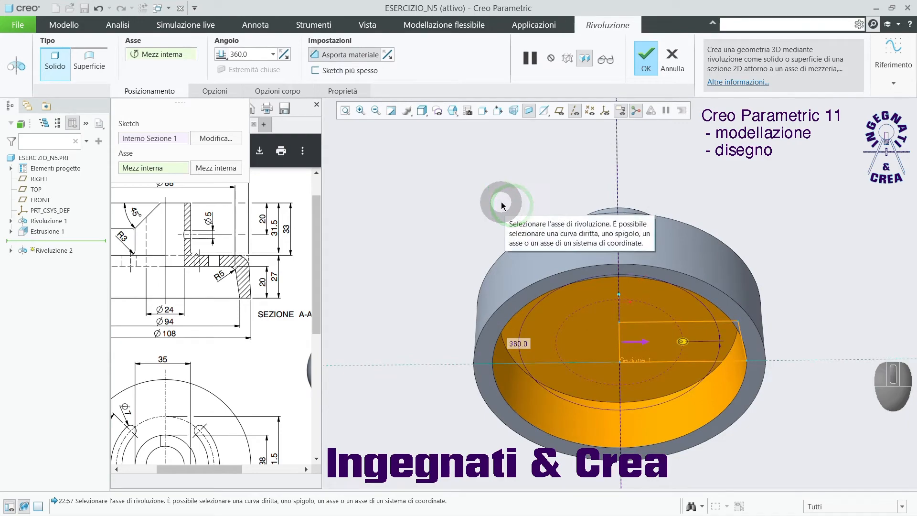
{"action": "left_click", "coordinate": [647, 66]}
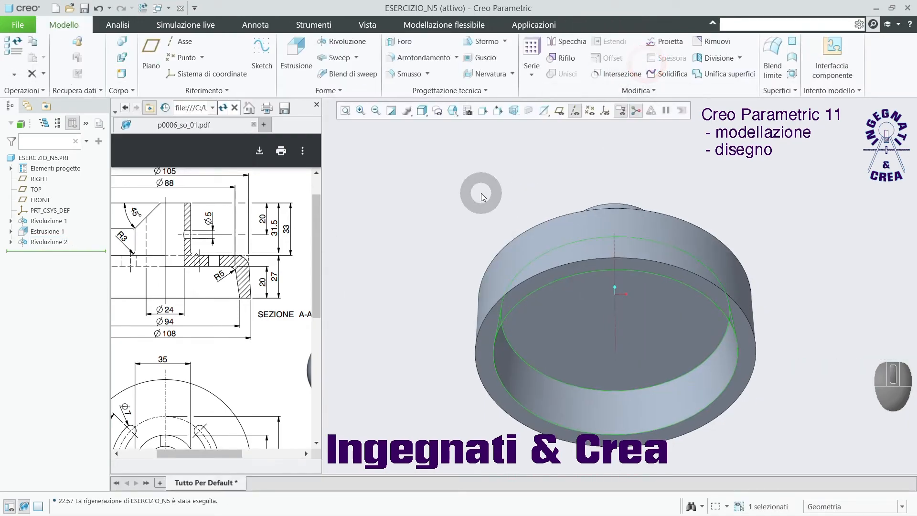
{"action": "left_click", "coordinate": [481, 193]}
{"action": "key", "text": "ctrl+d"}
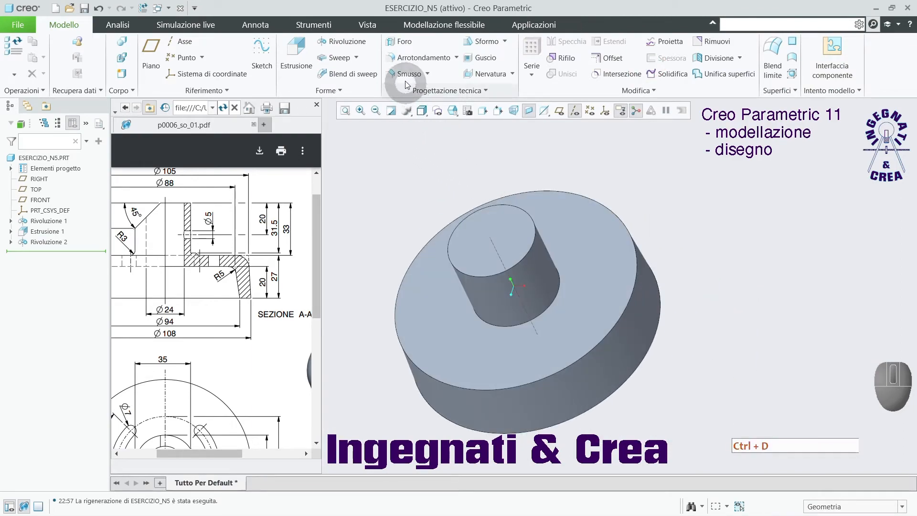
Start a simple flat hole placed on the boss's top face, coaxial with the central axis.
{"action": "left_click", "coordinate": [401, 44]}
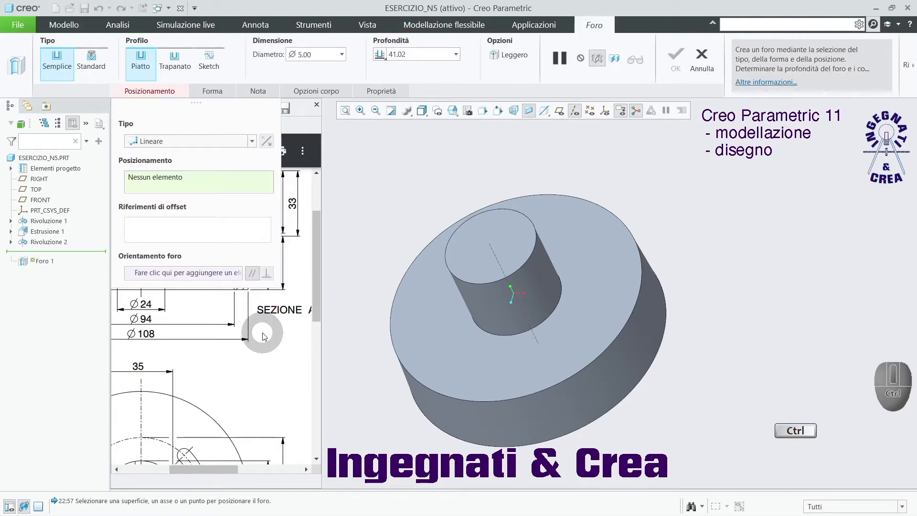
{"action": "scroll", "coordinate": [264, 336], "scroll_direction": "up", "scroll_amount": 2, "text": "ctrl"}
{"action": "left_click", "coordinate": [140, 92]}
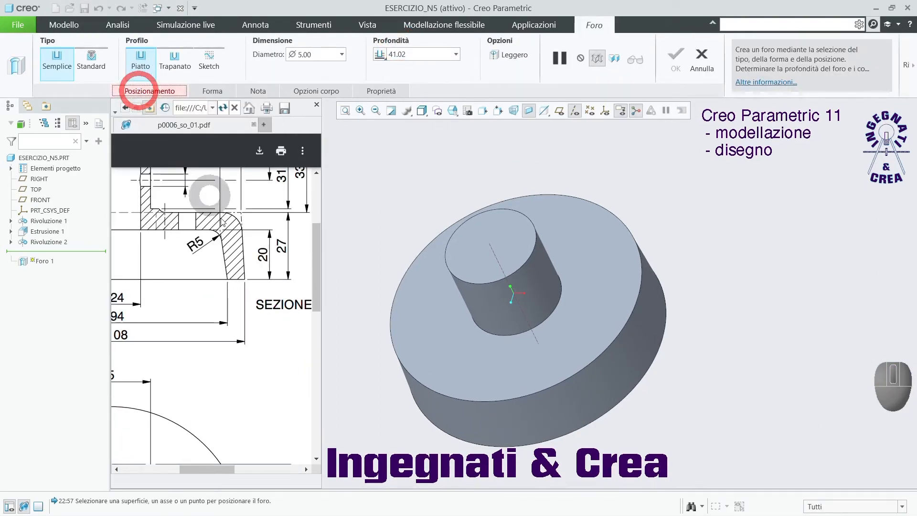
{"action": "scroll", "coordinate": [203, 197], "scroll_direction": "down", "scroll_amount": 2, "text": "ctrl"}
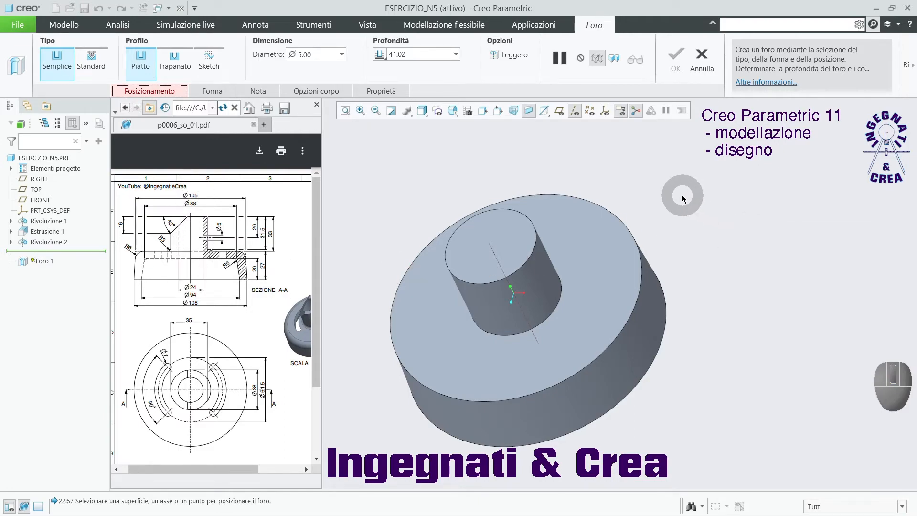
{"action": "left_click", "coordinate": [515, 225]}
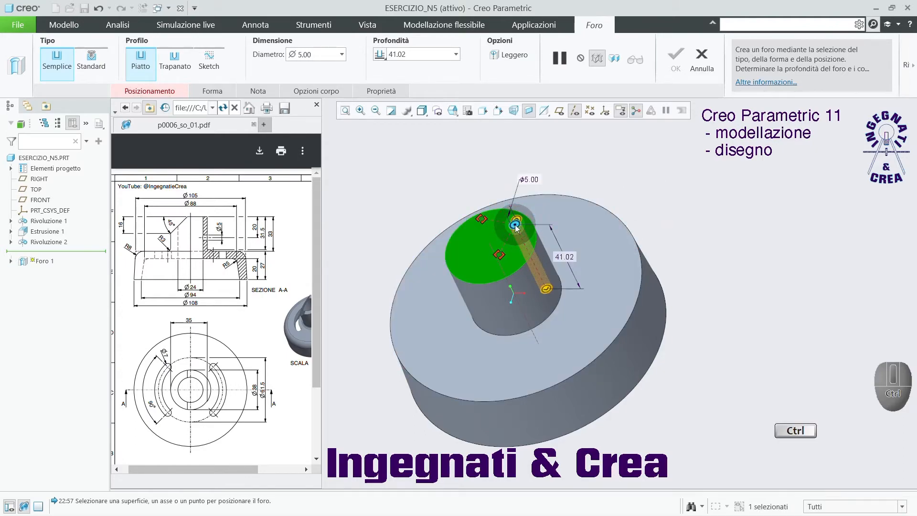
{"action": "left_click", "coordinate": [493, 249], "text": "ctrl"}
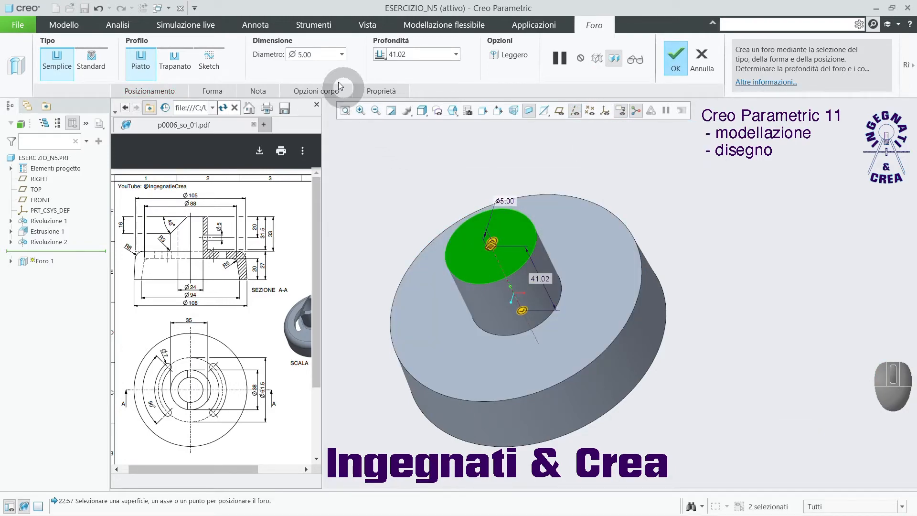
Set the hole's diameter to 24 mm with Through All depth (Attraverso tutto) and complete it.
{"action": "double_click", "coordinate": [322, 54]}
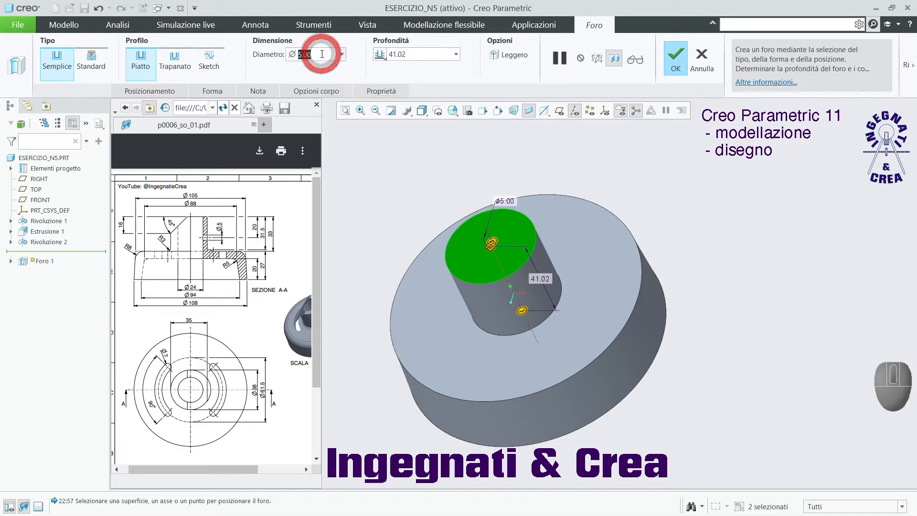
{"action": "type", "text": "2"}
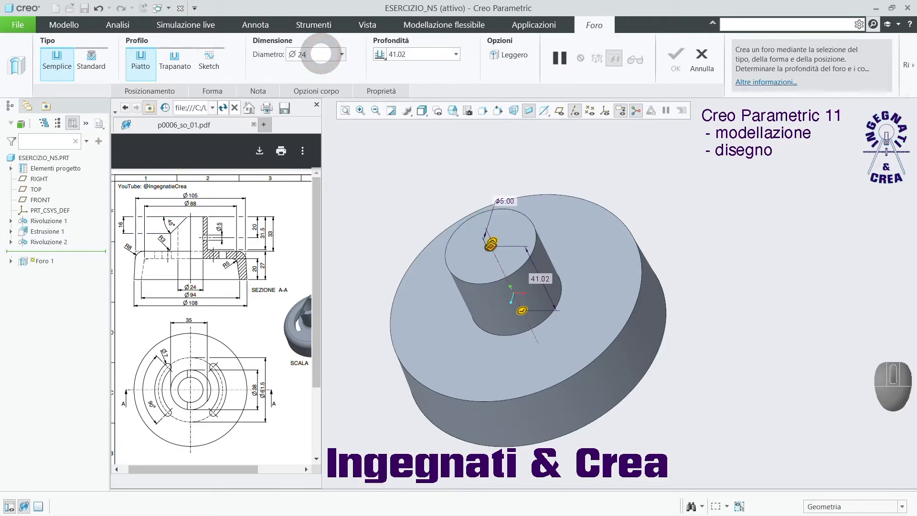
{"action": "type", "text": "4"}
{"action": "key", "text": "Return"}
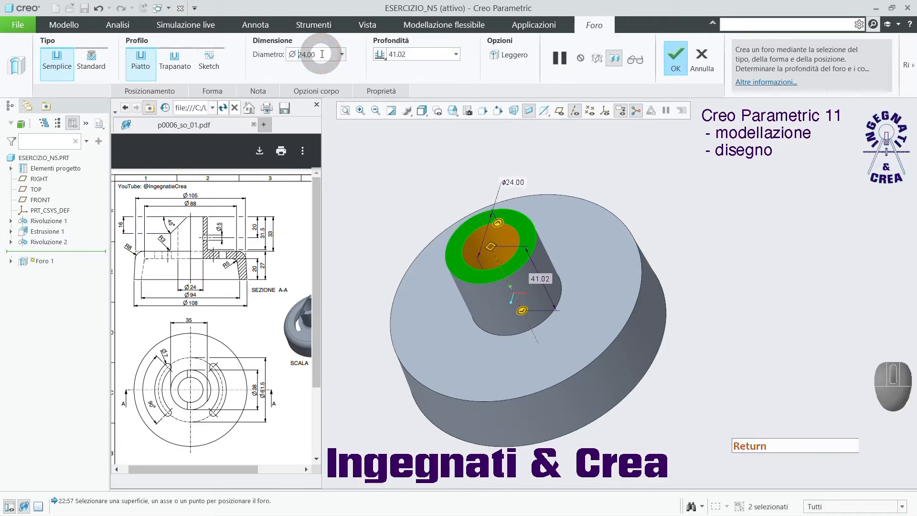
{"action": "left_click", "coordinate": [380, 55]}
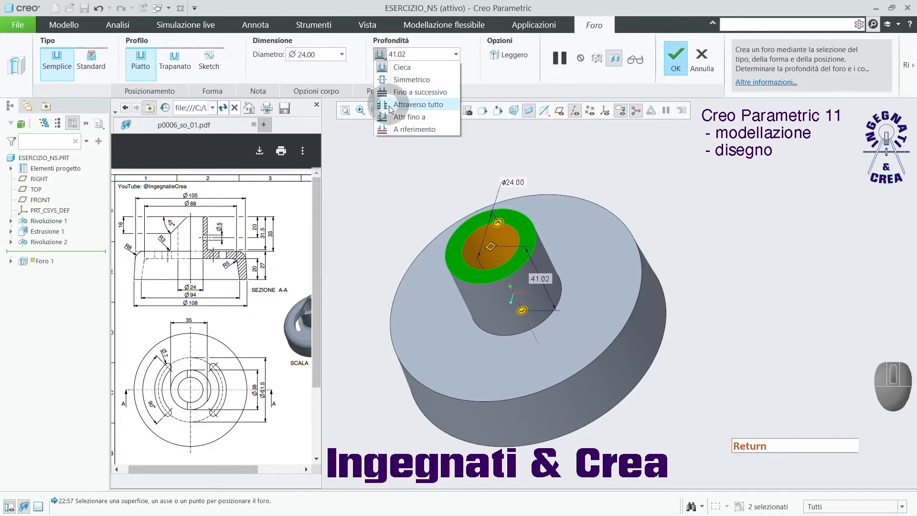
{"action": "left_click", "coordinate": [389, 105]}
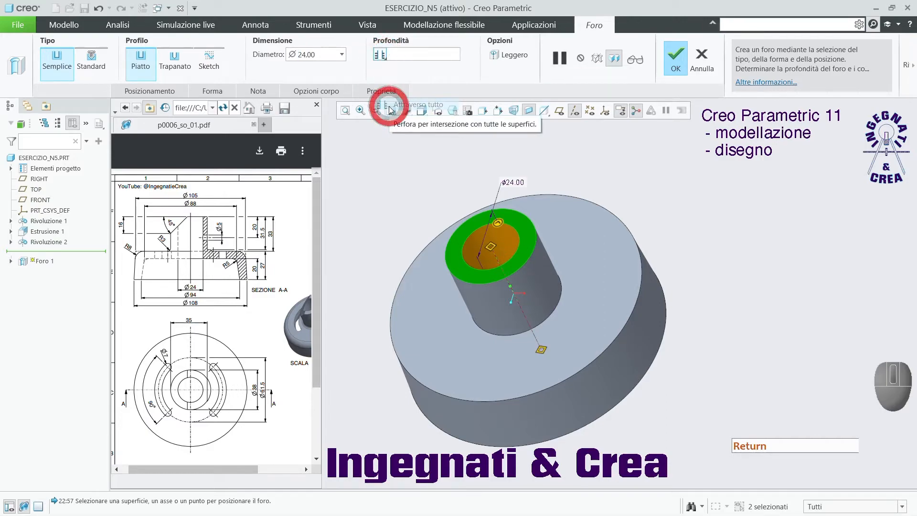
{"action": "left_click", "coordinate": [676, 58]}
{"action": "left_click", "coordinate": [699, 177]}
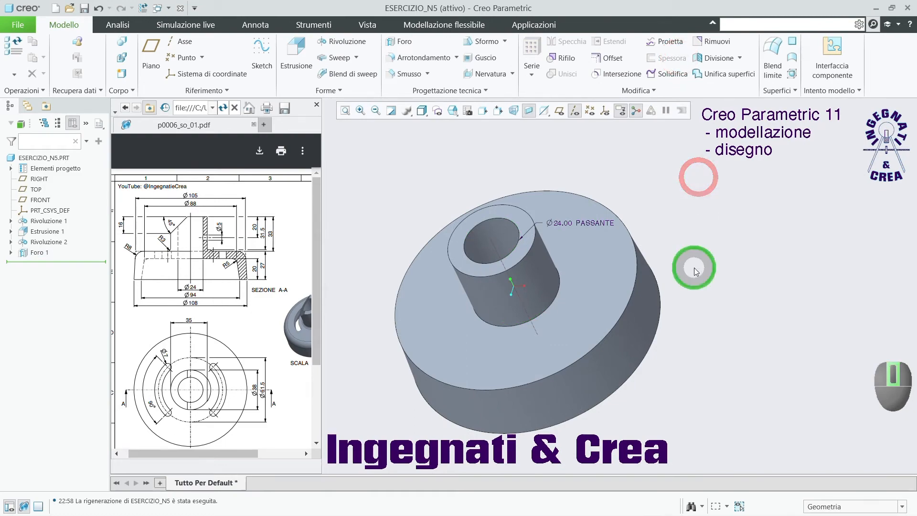
Examine the drawing's section view around the boss wall, the Ø5 side hole and the height dimensions.
{"action": "mouse_move", "coordinate": [694, 266]}
{"action": "middle_mouse_down"}
{"action": "mouse_move", "coordinate": [691, 163]}
{"action": "mouse_move", "coordinate": [701, 260]}
{"action": "middle_mouse_up"}
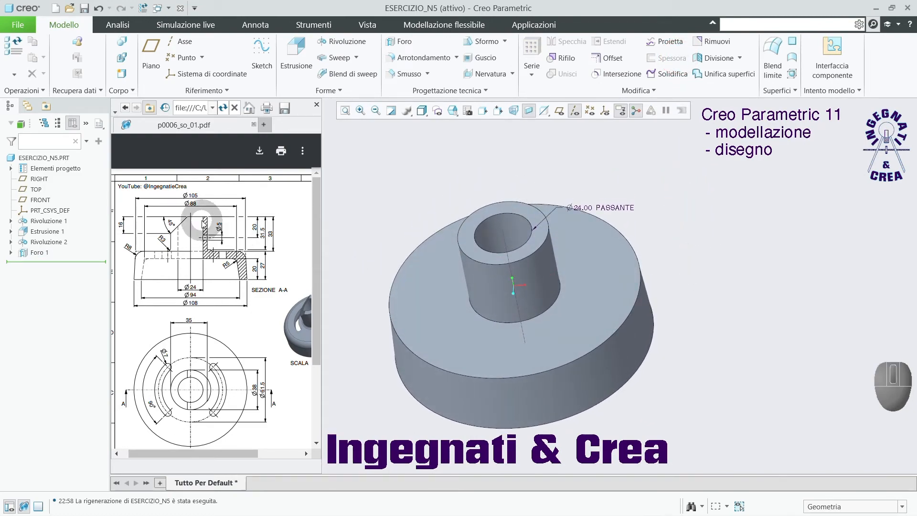
{"action": "key", "text": "ctrl"}
{"action": "scroll", "coordinate": [206, 245], "scroll_direction": "up", "scroll_amount": 3, "text": "ctrl"}
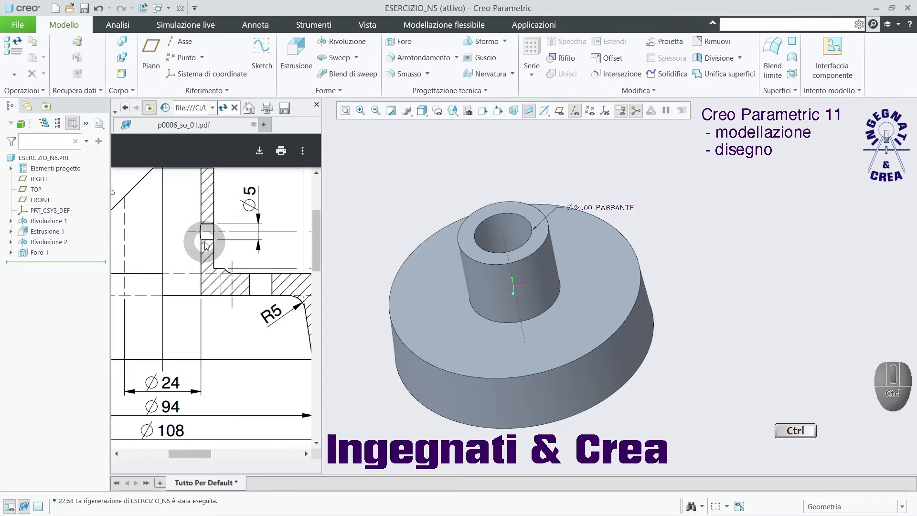
{"action": "scroll", "coordinate": [207, 245], "scroll_direction": "down", "scroll_amount": 1, "text": "ctrl"}
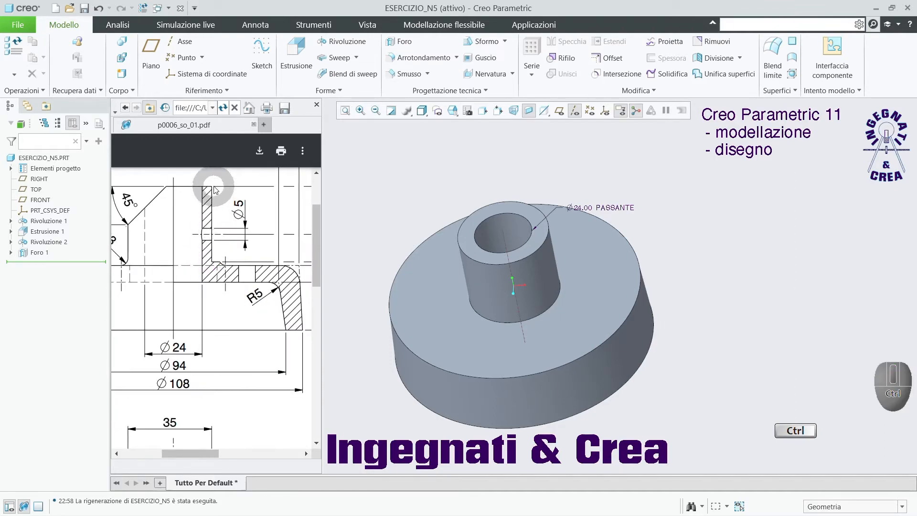
{"action": "left_click", "coordinate": [209, 255], "text": "ctrl"}
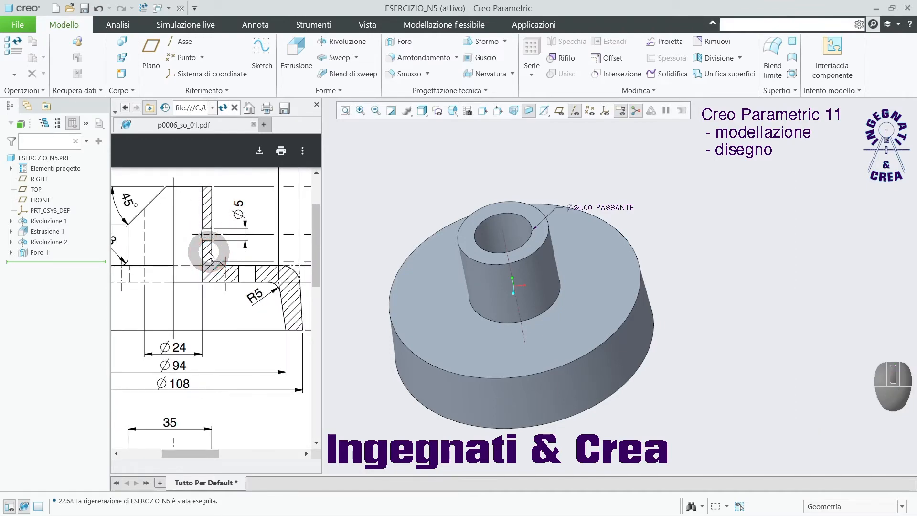
{"action": "scroll", "coordinate": [181, 234], "scroll_direction": "down", "scroll_amount": 2, "text": "ctrl"}
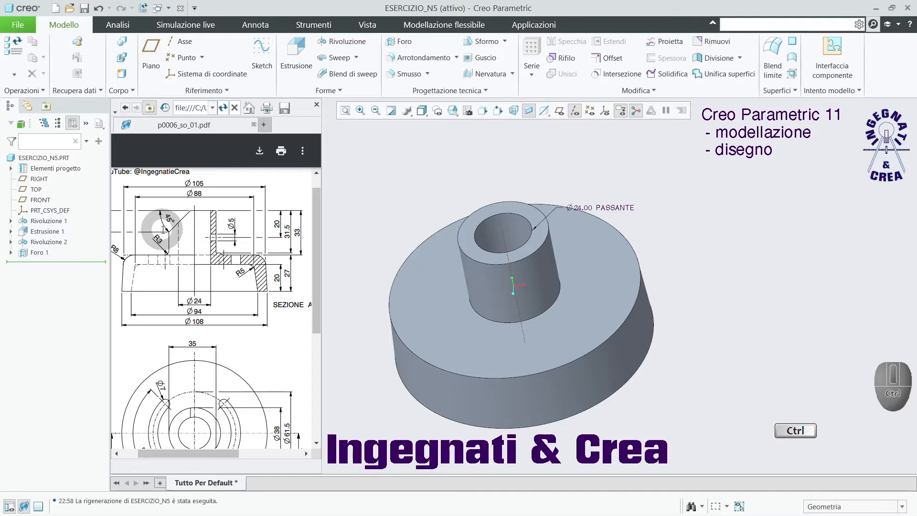
{"action": "left_click", "coordinate": [454, 181]}
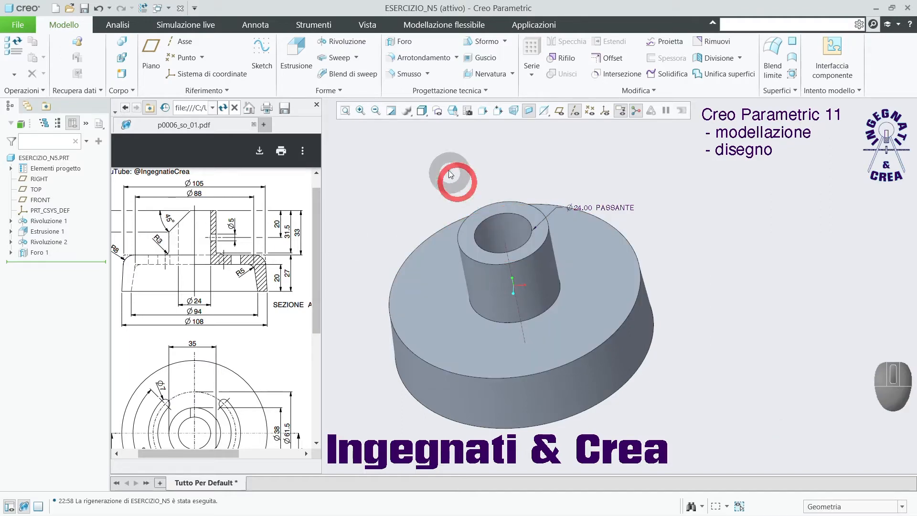
Start an extrusion sketch on the boss's top face and add the boss's outer cylindrical surface as a sketch reference.
{"action": "left_click", "coordinate": [296, 48]}
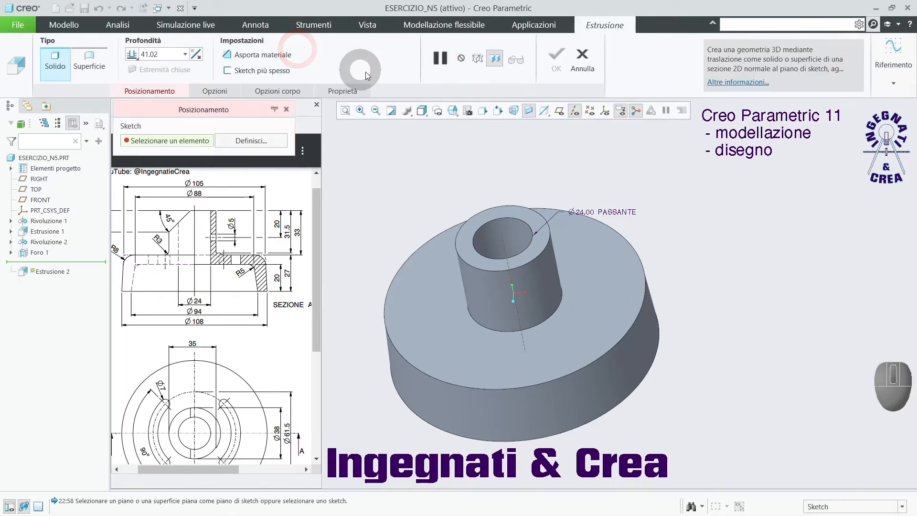
{"action": "left_click", "coordinate": [539, 226]}
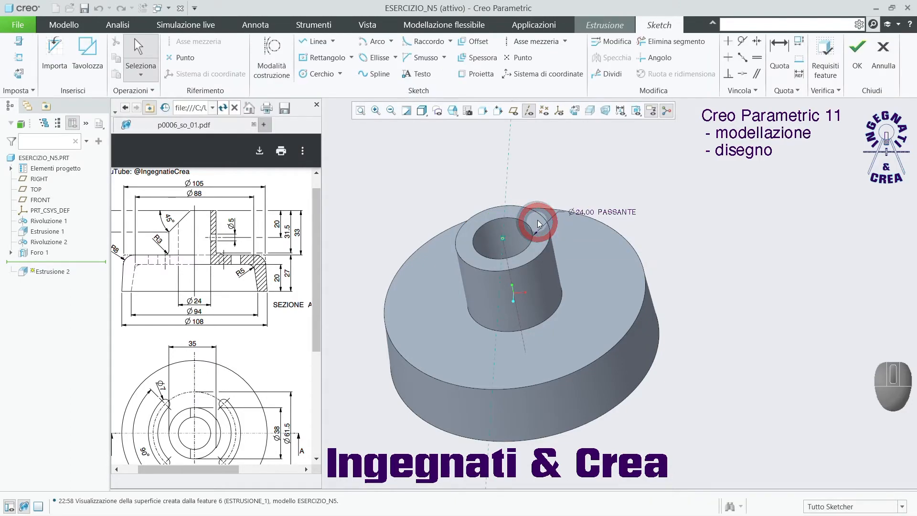
{"action": "left_click", "coordinate": [576, 111]}
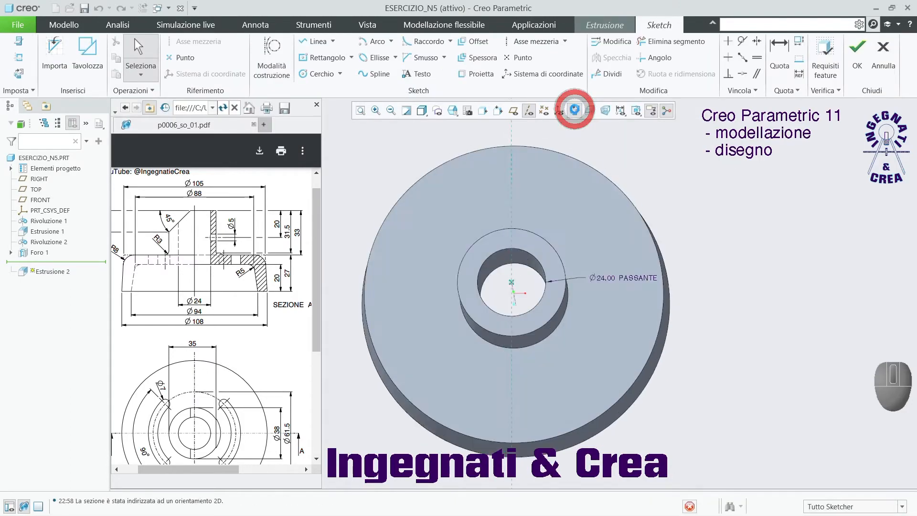
{"action": "left_click", "coordinate": [18, 57]}
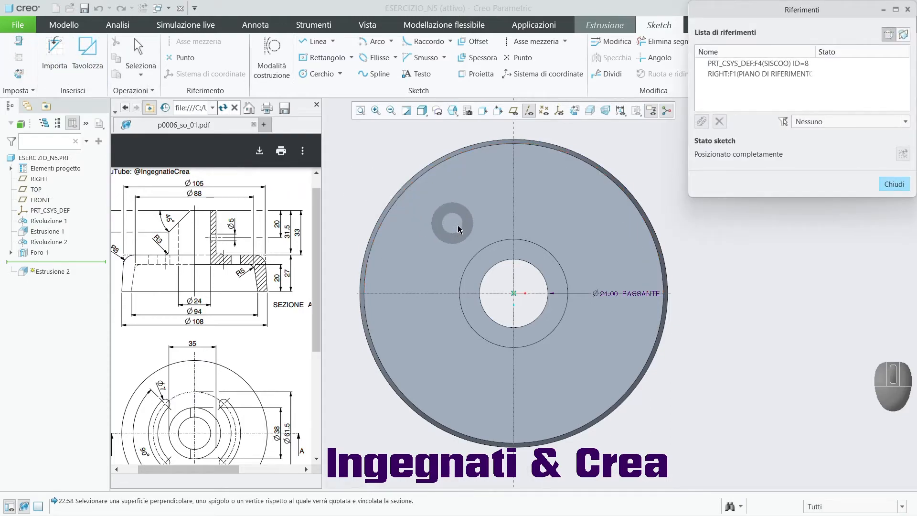
{"action": "left_click", "coordinate": [493, 245]}
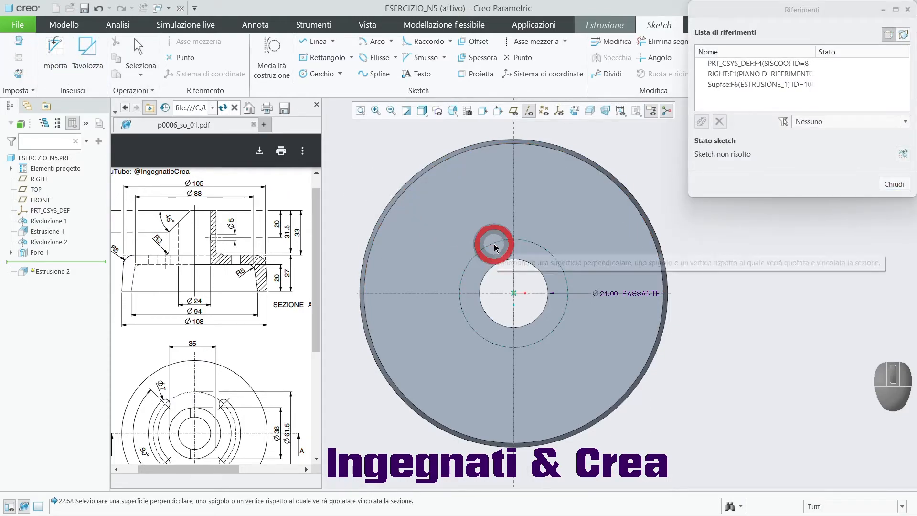
{"action": "left_click", "coordinate": [890, 184]}
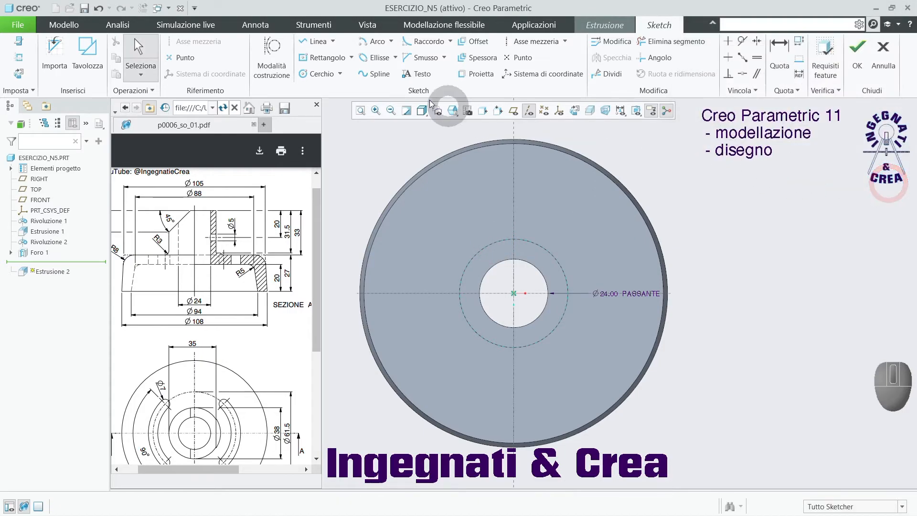
Draw a vertical line about 27 mm long beside the bore, with both ends on the boss's outer circle.
{"action": "left_click", "coordinate": [300, 42]}
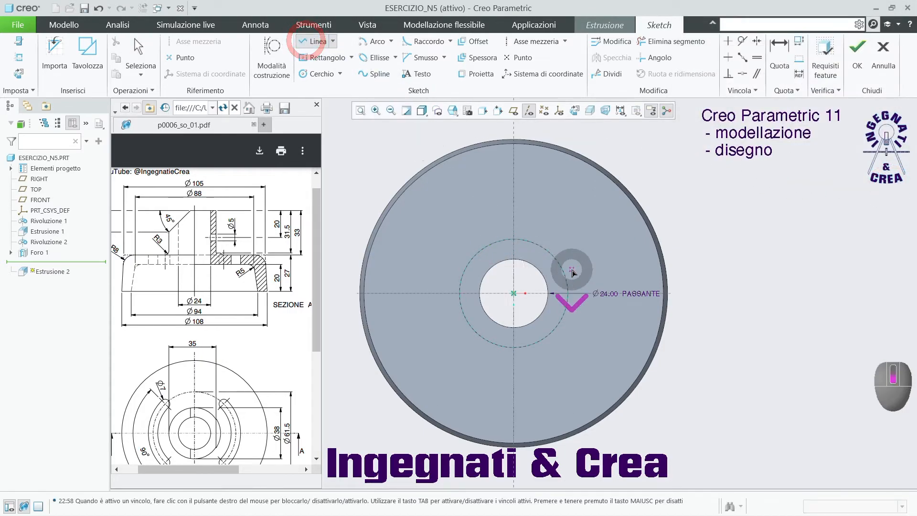
{"action": "scroll", "coordinate": [569, 267], "scroll_direction": "down", "scroll_amount": 3}
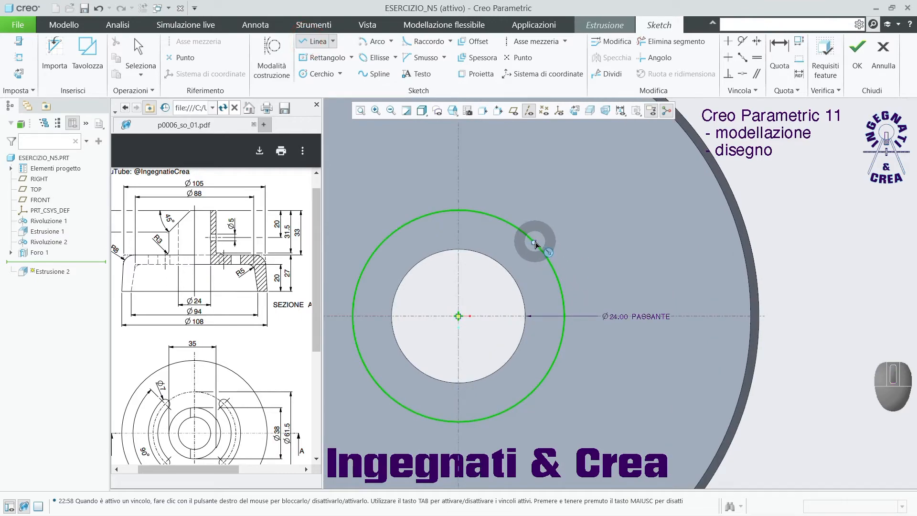
{"action": "left_click", "coordinate": [534, 242]}
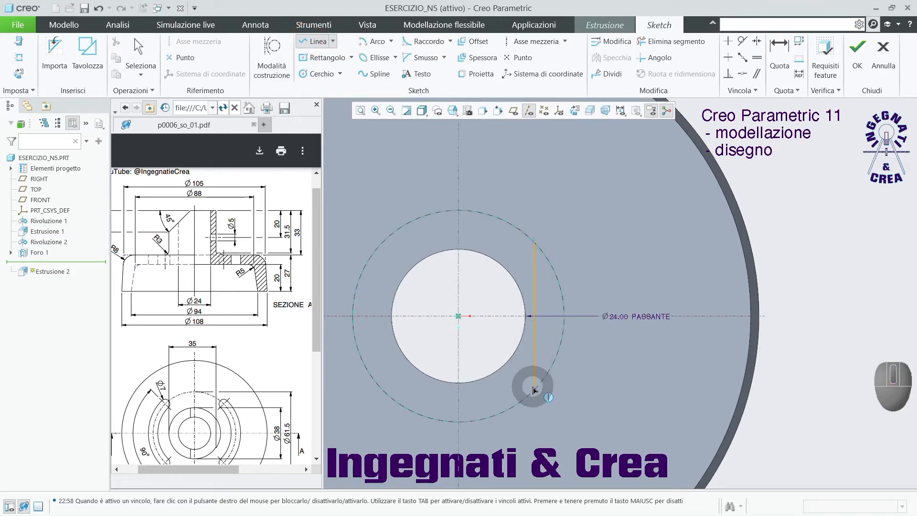
{"action": "left_click", "coordinate": [533, 391]}
{"action": "middle_click", "coordinate": [602, 382]}
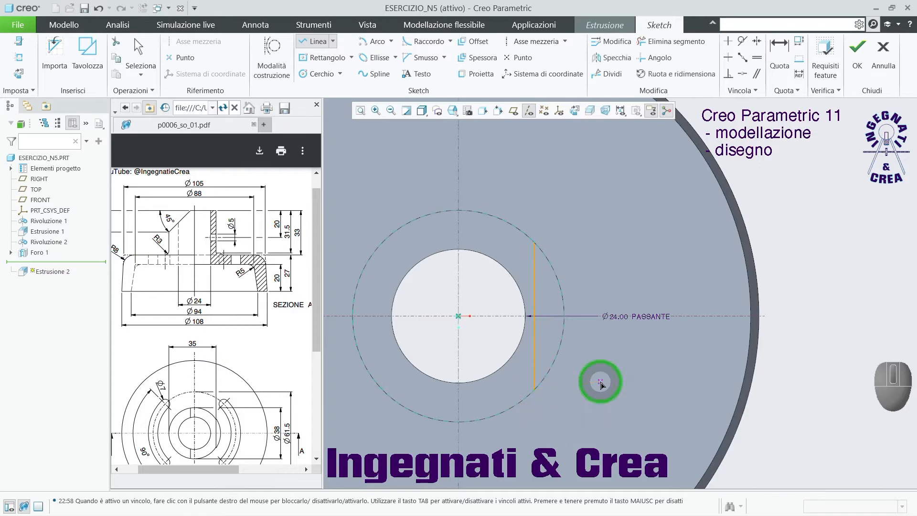
{"action": "middle_click", "coordinate": [608, 379]}
Dimension the line from the opposite side of the boss's outer circle and set the distance to 35 mm.
{"action": "scroll", "coordinate": [609, 326], "scroll_direction": "up", "scroll_amount": 1}
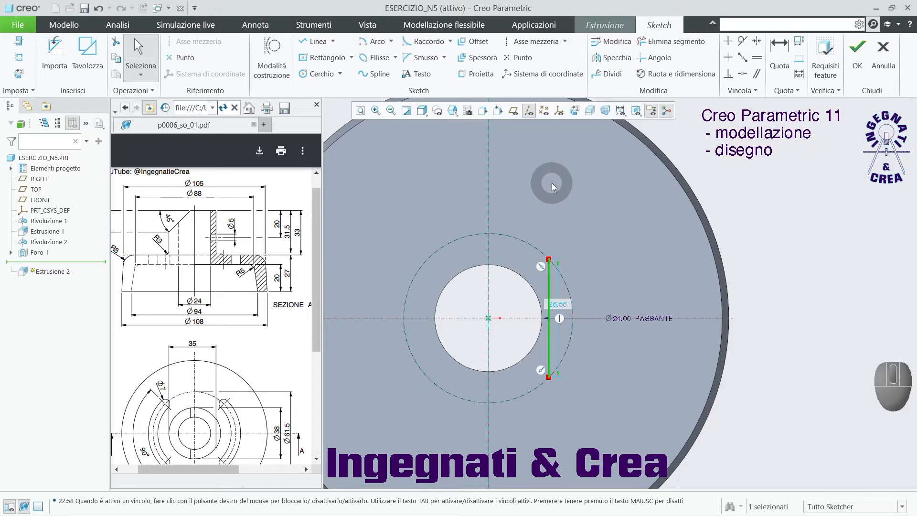
{"action": "left_click", "coordinate": [781, 47]}
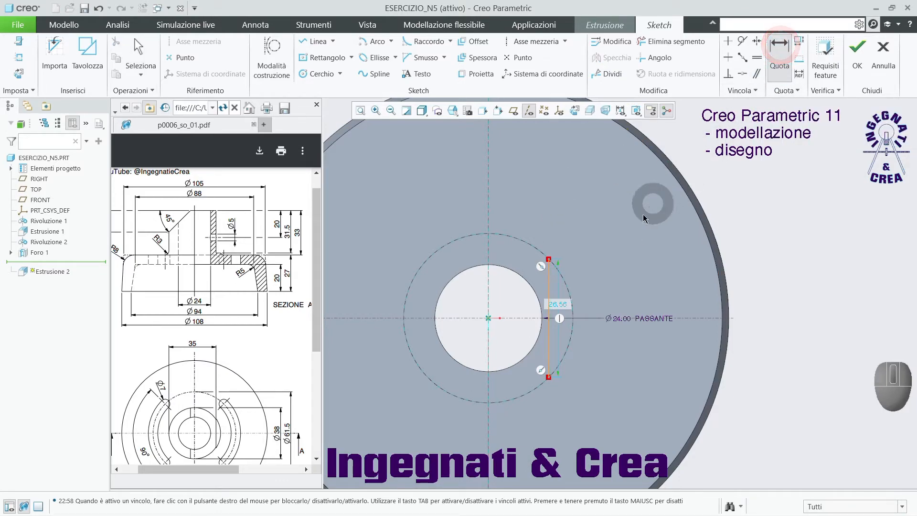
{"action": "left_click", "coordinate": [550, 282]}
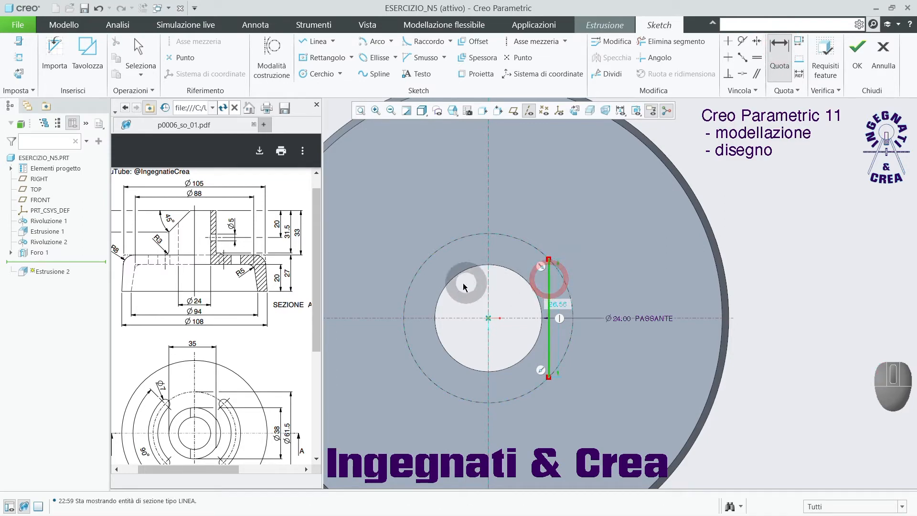
{"action": "left_click", "coordinate": [410, 288]}
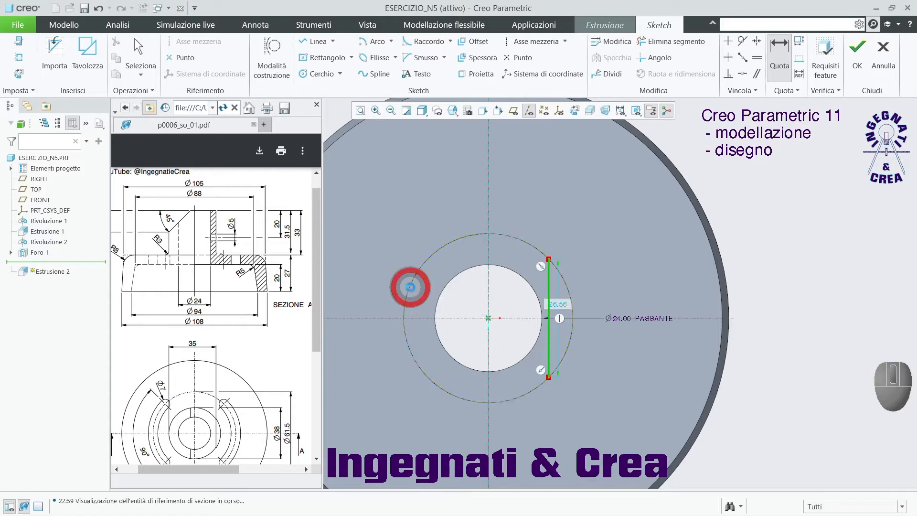
{"action": "middle_click", "coordinate": [455, 184]}
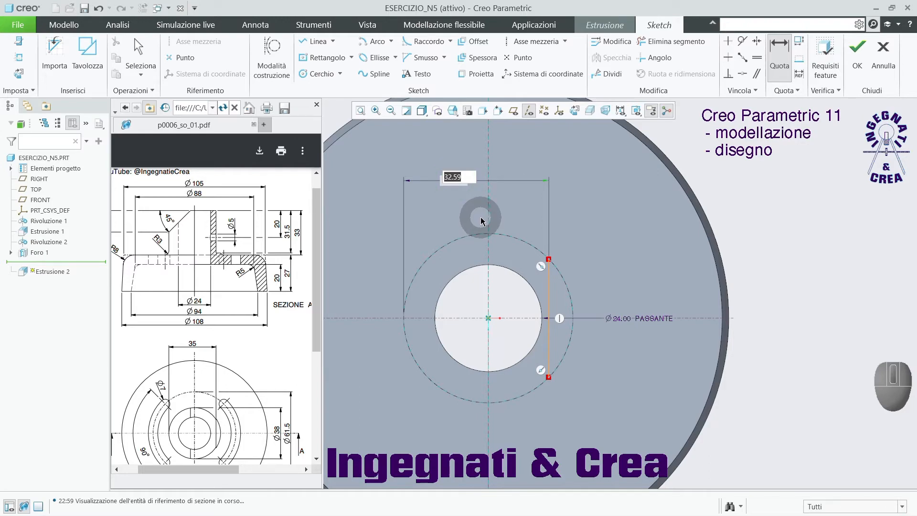
{"action": "key", "text": "Return"}
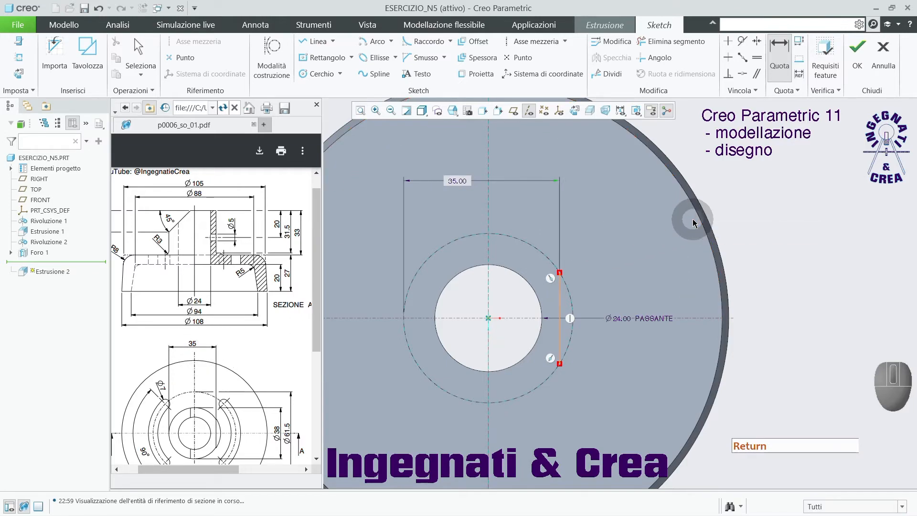
Finish the sketch and direct the extrusion downward along the boss with material removal (Asporta materiale) active.
{"action": "left_click", "coordinate": [856, 45]}
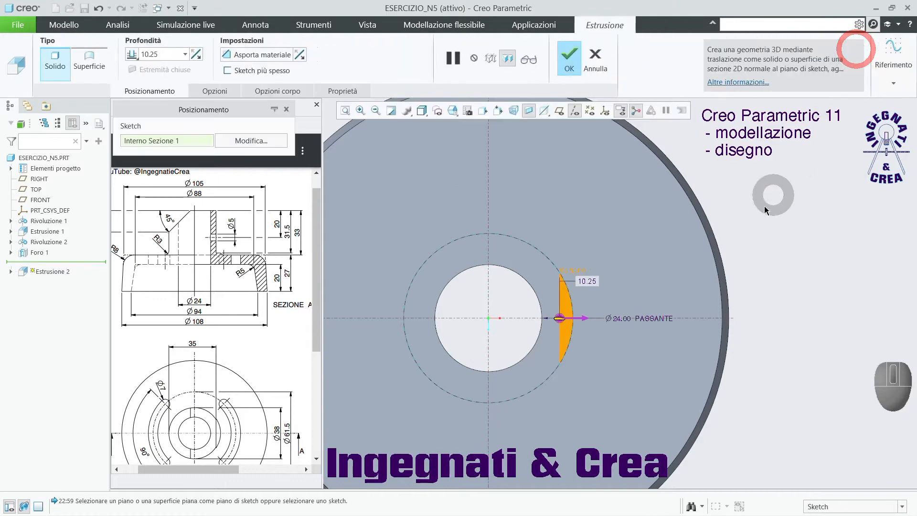
{"action": "mouse_move", "coordinate": [717, 251]}
{"action": "middle_mouse_down"}
{"action": "mouse_move", "coordinate": [702, 154]}
{"action": "mouse_move", "coordinate": [702, 201]}
{"action": "mouse_move", "coordinate": [739, 196]}
{"action": "mouse_move", "coordinate": [704, 198]}
{"action": "middle_mouse_up"}
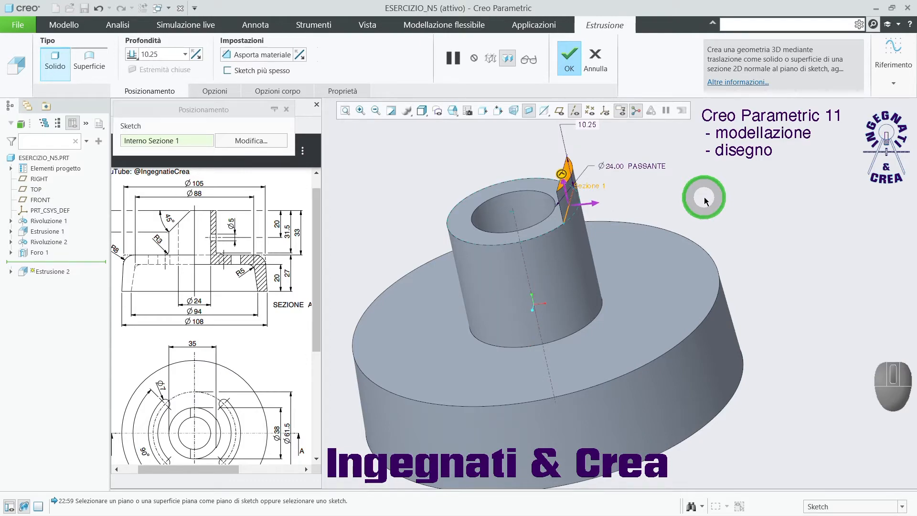
{"action": "middle_click_drag", "start_coordinate": [705, 199], "coordinate": [697, 197]}
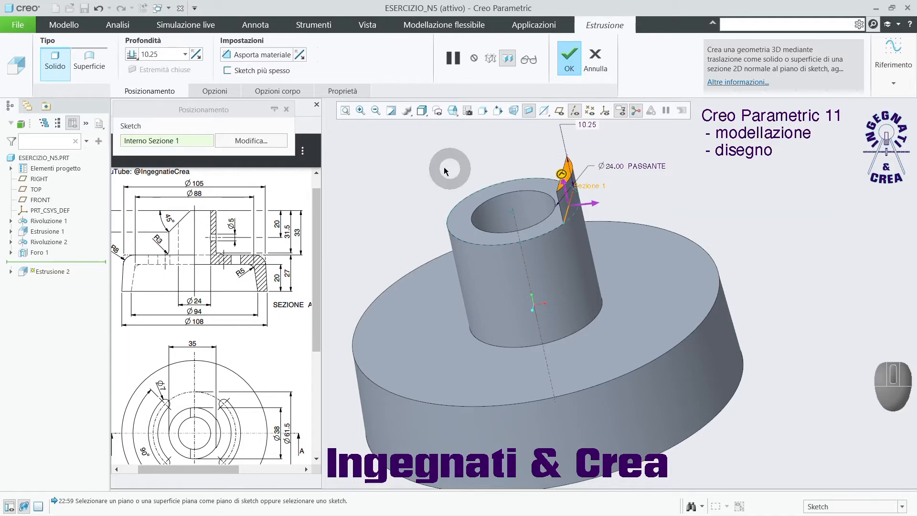
{"action": "left_click", "coordinate": [271, 62]}
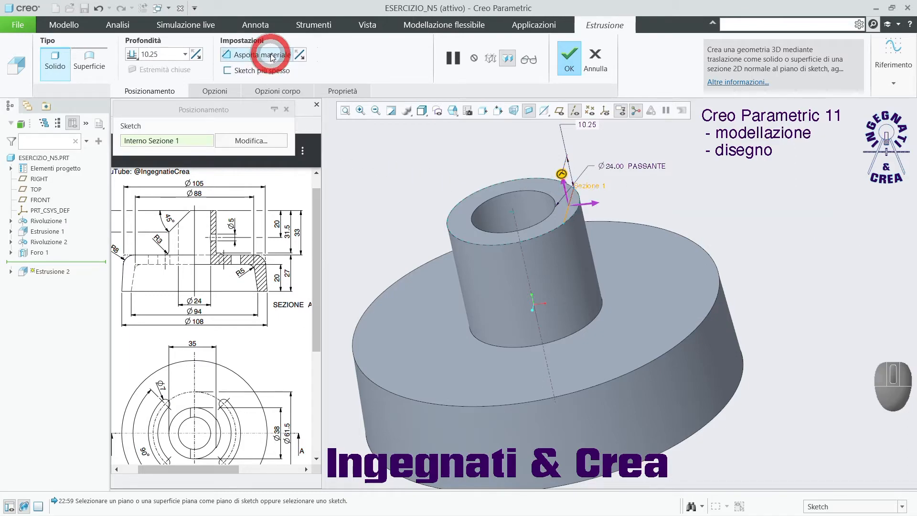
{"action": "left_click", "coordinate": [565, 190]}
Set the cut's depth to 31.5 mm and complete the flat on the boss's side.
{"action": "mouse_move", "coordinate": [619, 252]}
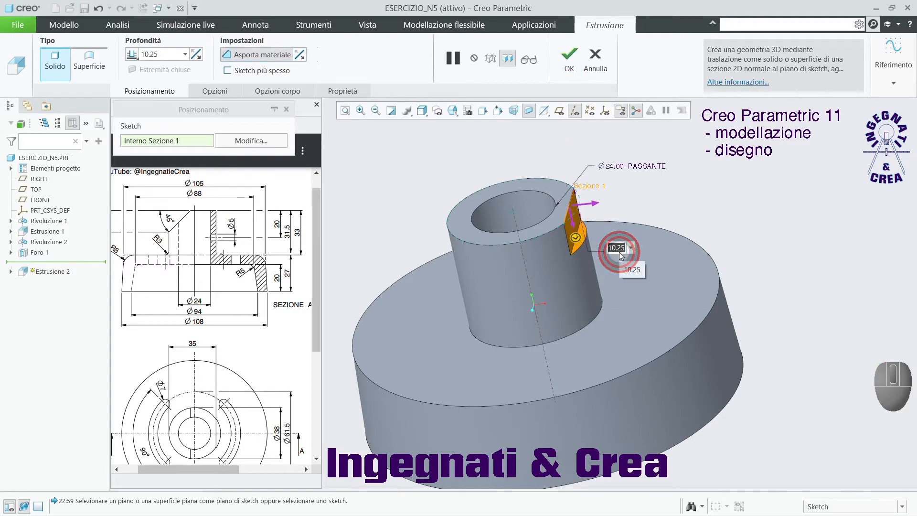
{"action": "type", "text": "31.5"}
{"action": "key", "text": "Return"}
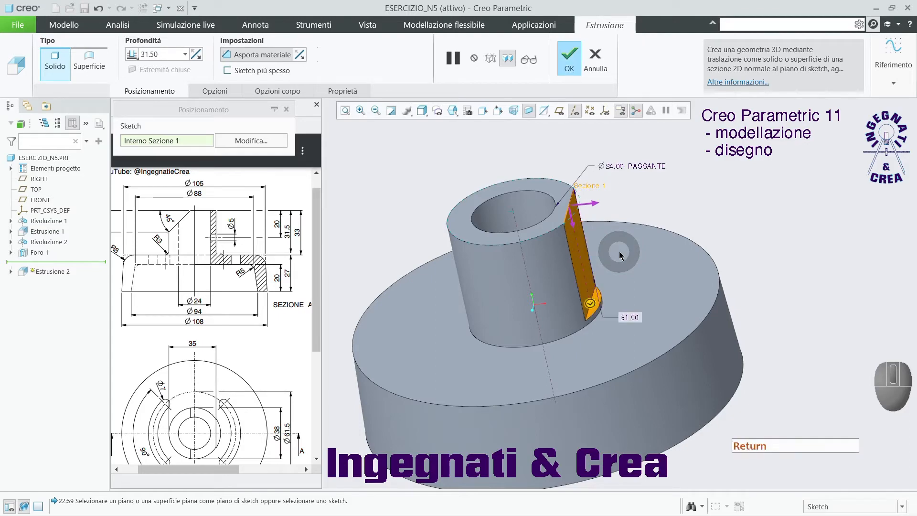
{"action": "left_click", "coordinate": [569, 56]}
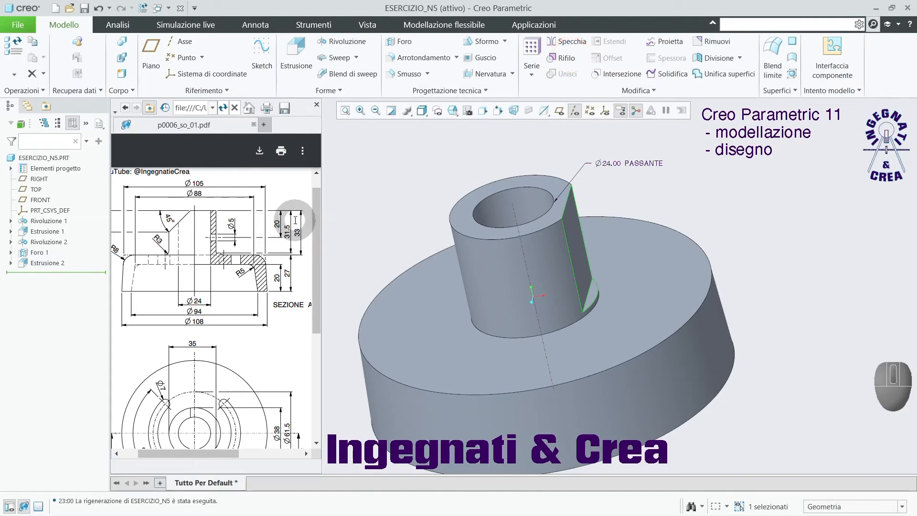
Show the datum planes and start a new extrusion sketch on the FRONT plane, with the view facing the sketch.
{"action": "left_click", "coordinate": [438, 171]}
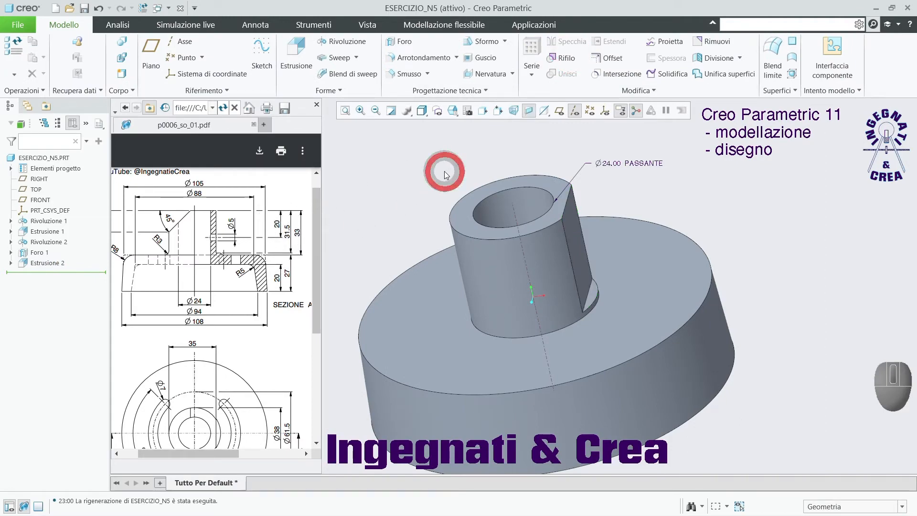
{"action": "left_click", "coordinate": [562, 113]}
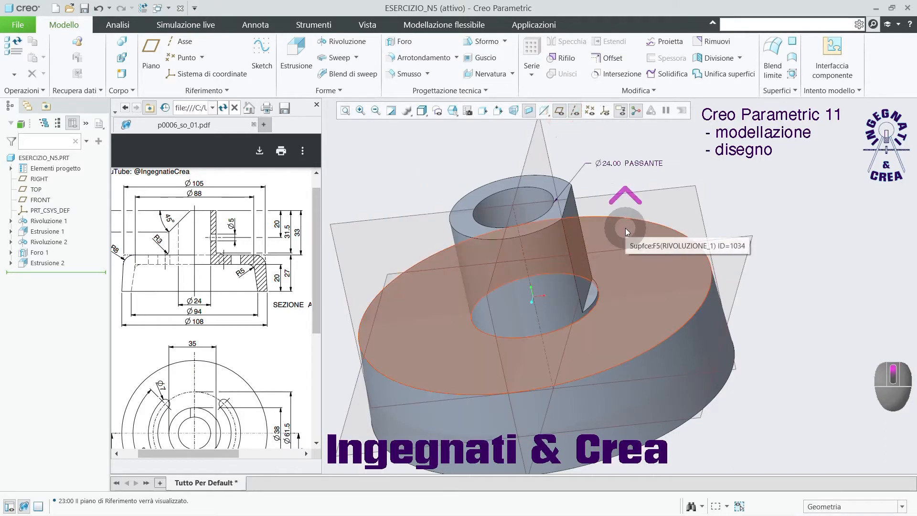
{"action": "scroll", "coordinate": [626, 228], "scroll_direction": "up", "scroll_amount": 2}
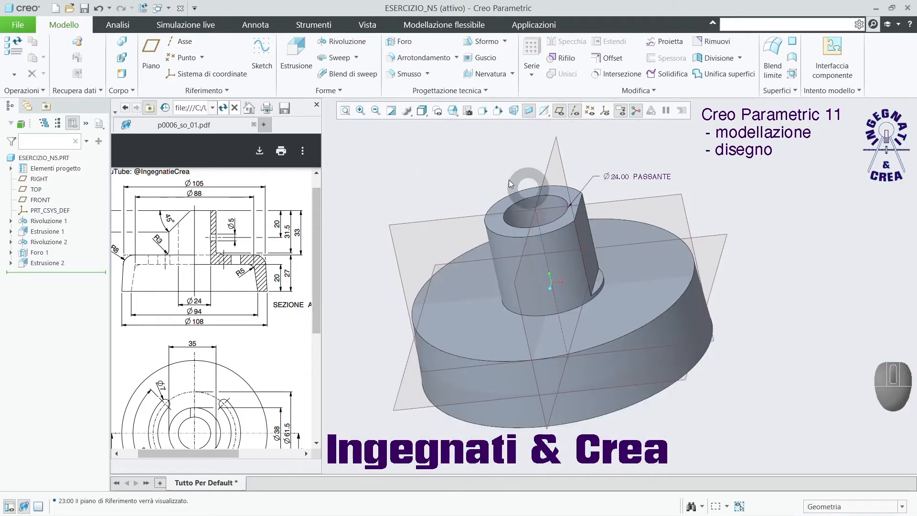
{"action": "left_click", "coordinate": [296, 52]}
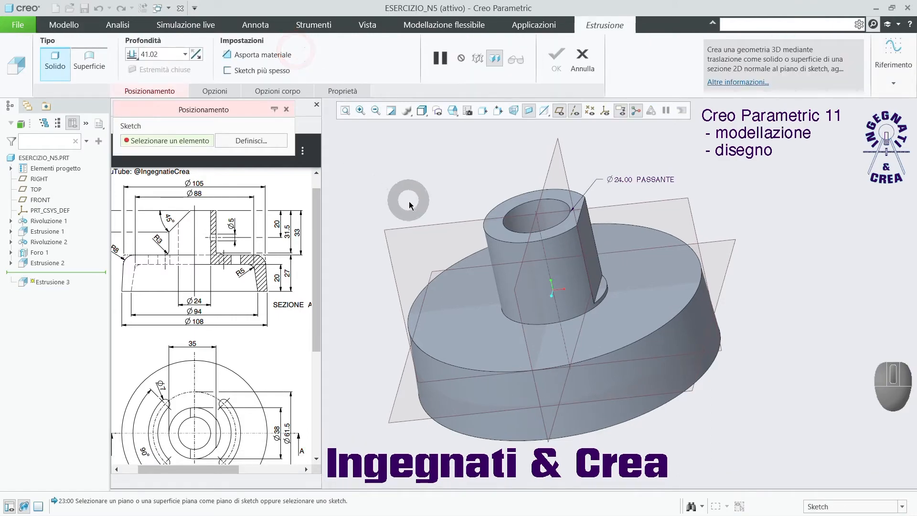
{"action": "left_click", "coordinate": [423, 224]}
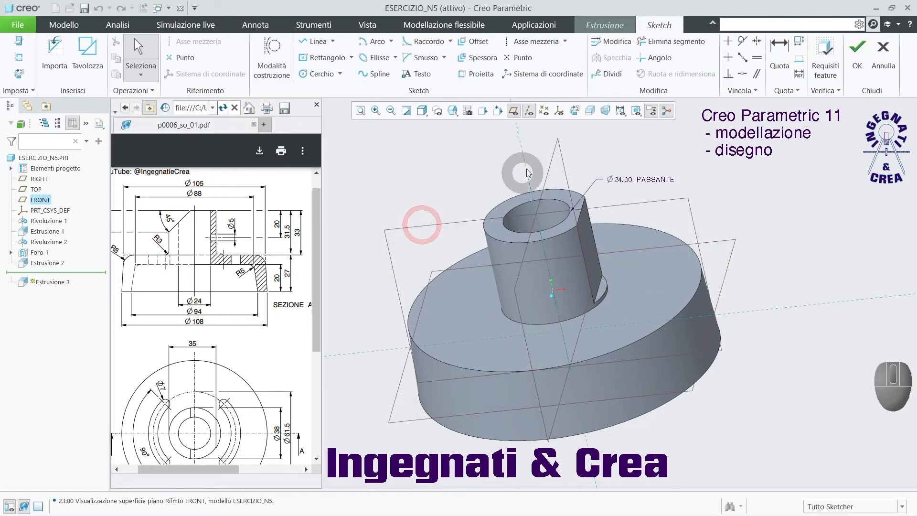
{"action": "left_click", "coordinate": [574, 111]}
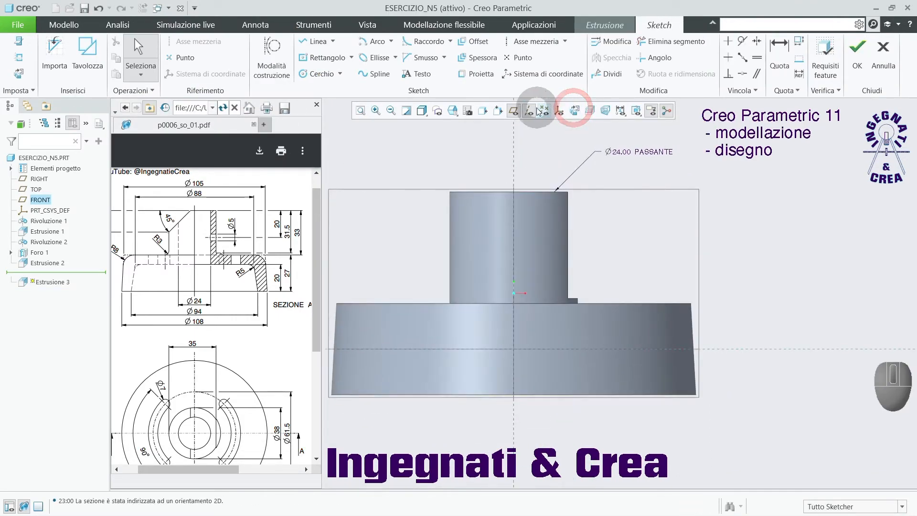
Add the boss's top surface and its silhouette edge opposite the flat as sketch references, and hide the datum planes.
{"action": "left_click", "coordinate": [18, 57]}
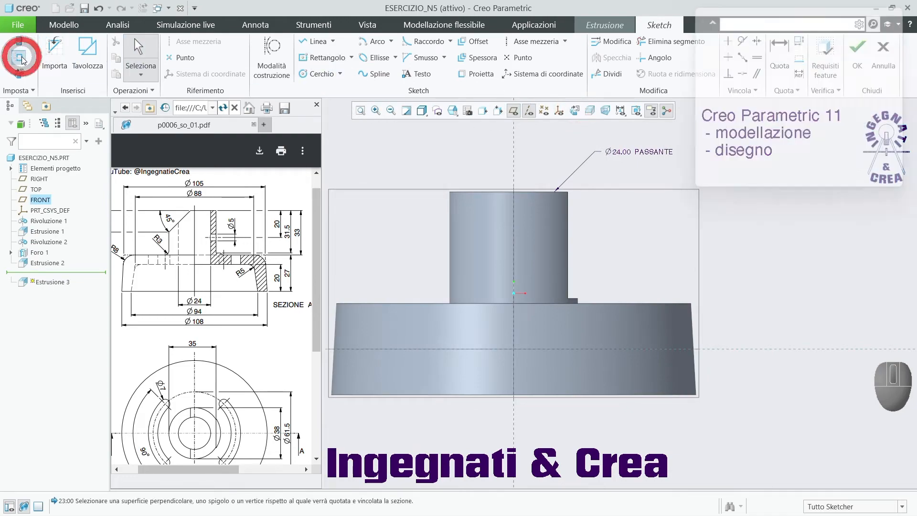
{"action": "left_click", "coordinate": [467, 193]}
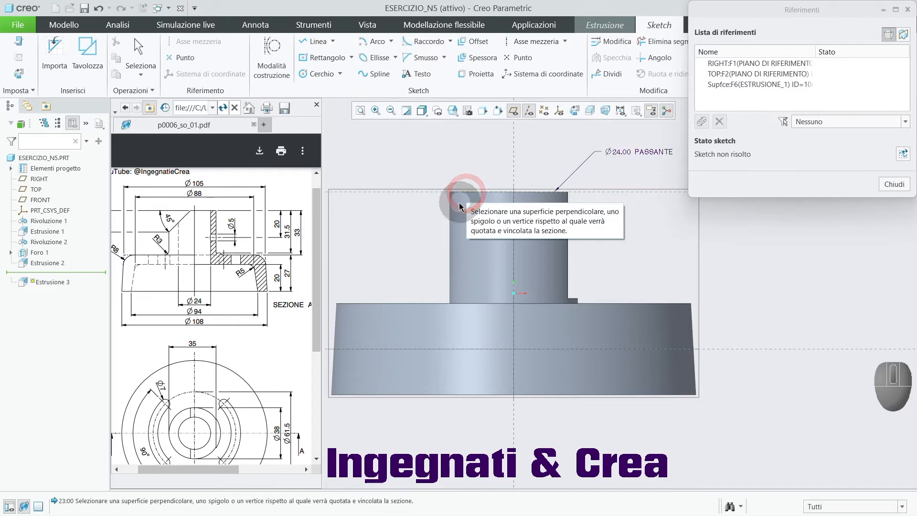
{"action": "left_click", "coordinate": [449, 221]}
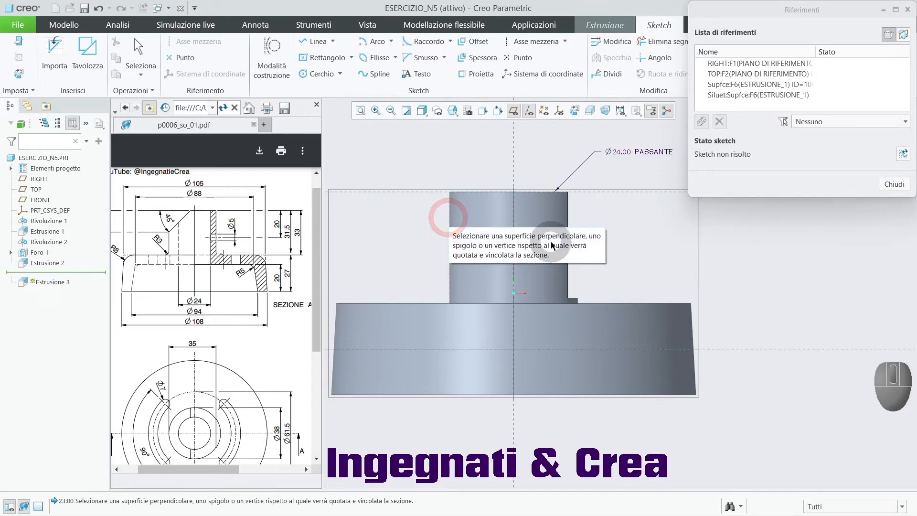
{"action": "left_click", "coordinate": [895, 184]}
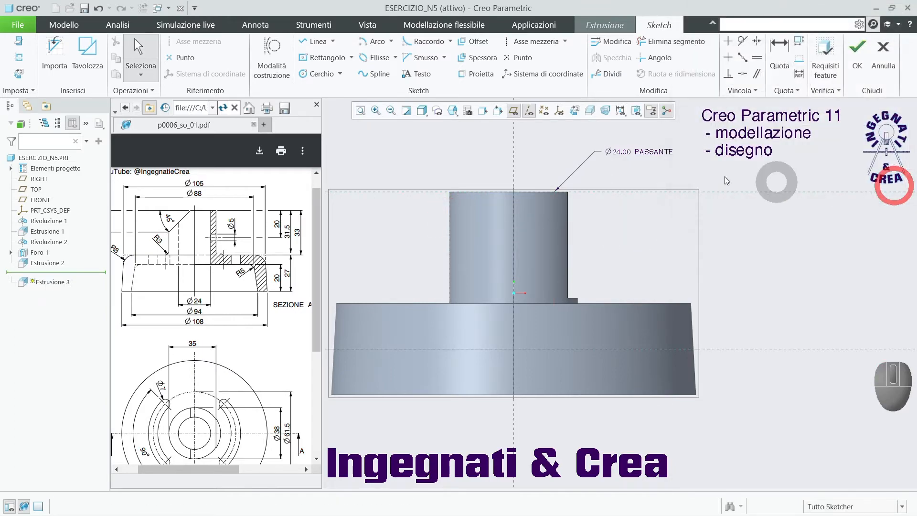
{"action": "left_click", "coordinate": [513, 111]}
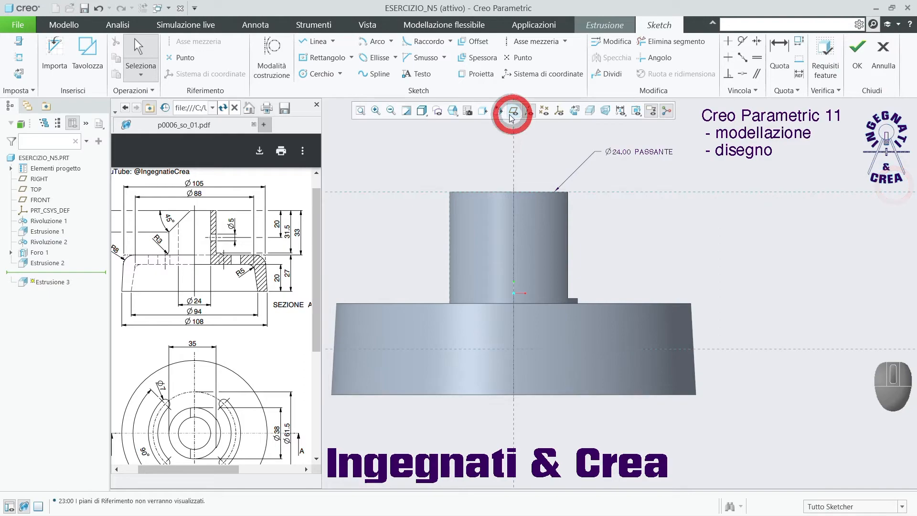
Sketch an inclined line from the boss's top edge down to its silhouette edge opposite the flat.
{"action": "left_click", "coordinate": [315, 41]}
{"action": "scroll", "coordinate": [392, 182], "scroll_direction": "down", "scroll_amount": 3}
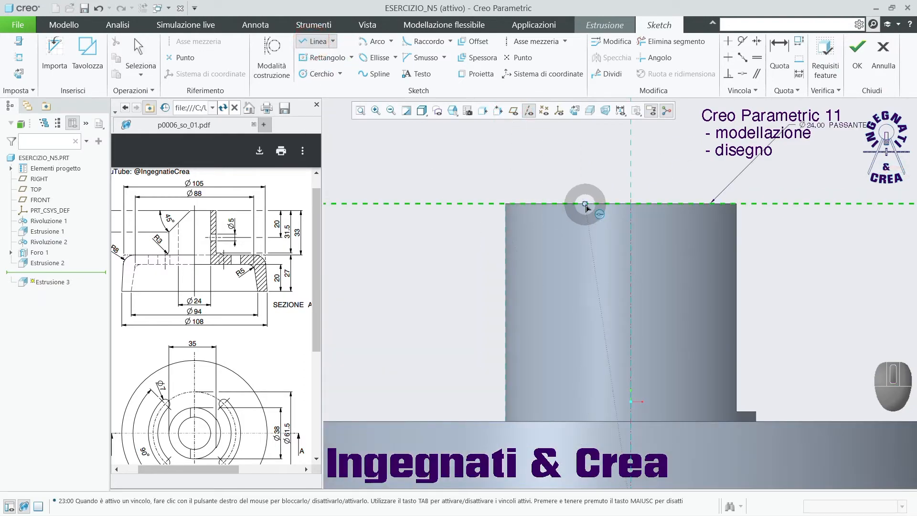
{"action": "left_click", "coordinate": [594, 205]}
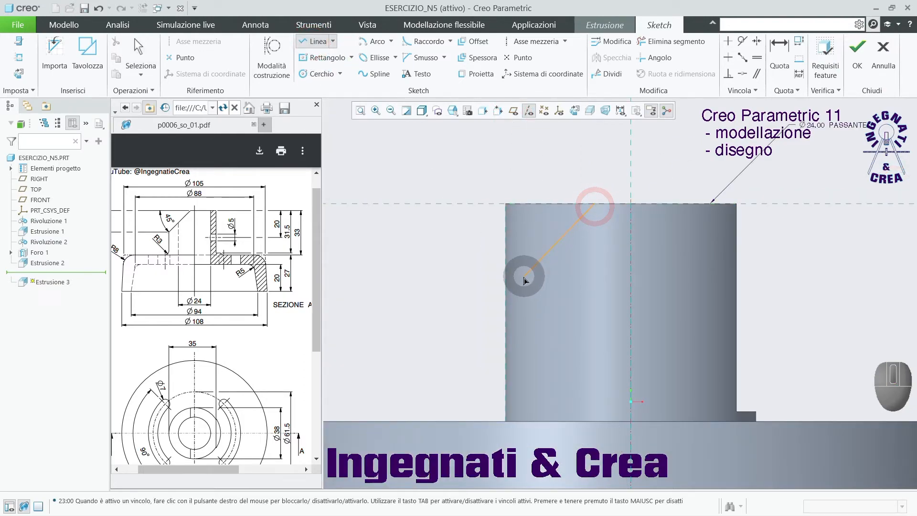
{"action": "left_click", "coordinate": [508, 308]}
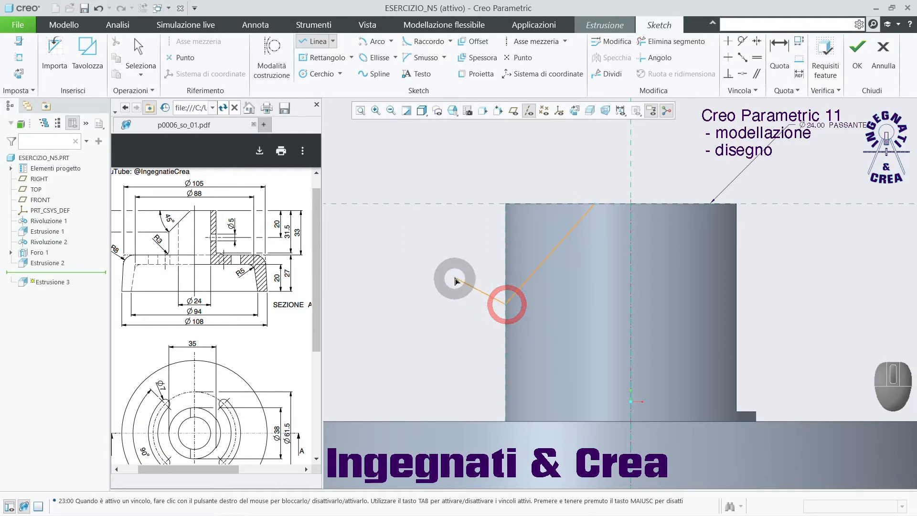
{"action": "middle_click", "coordinate": [442, 250]}
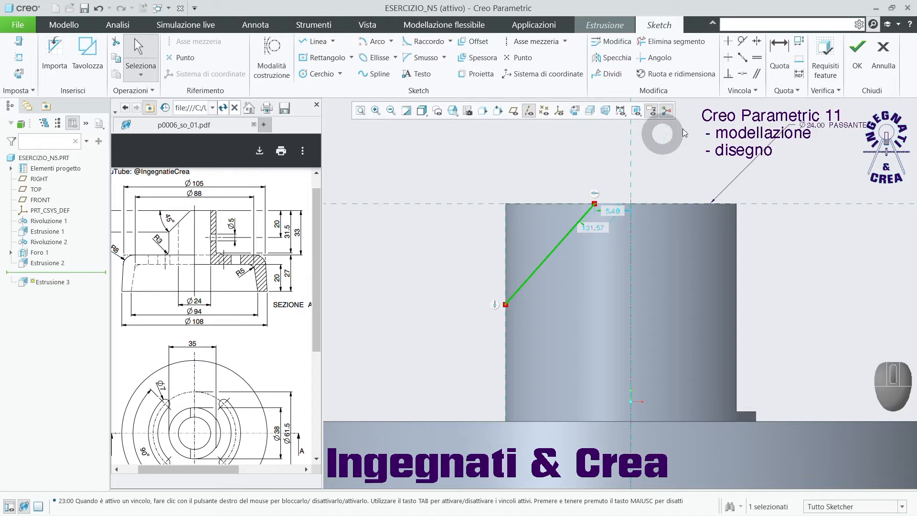
Dimension the angle between the inclined line and the boss's top reference and set it to 45°.
{"action": "left_click", "coordinate": [780, 50]}
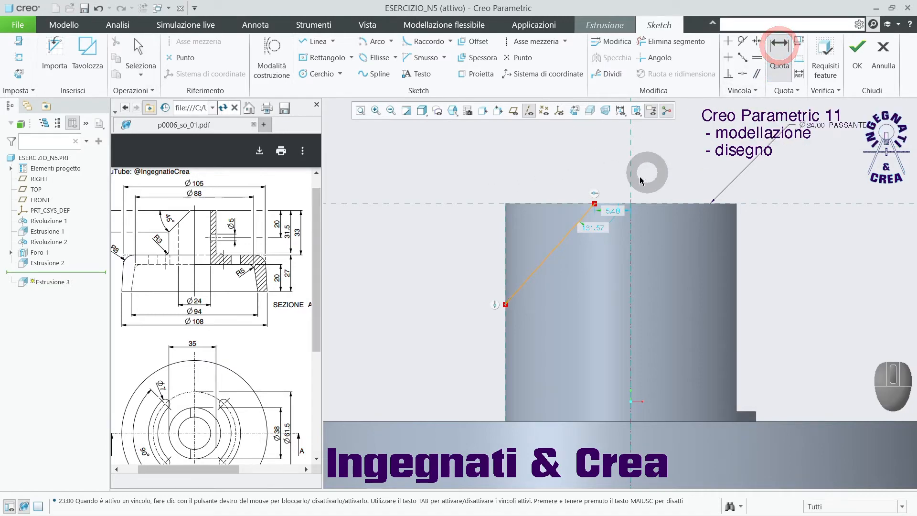
{"action": "left_click", "coordinate": [568, 233]}
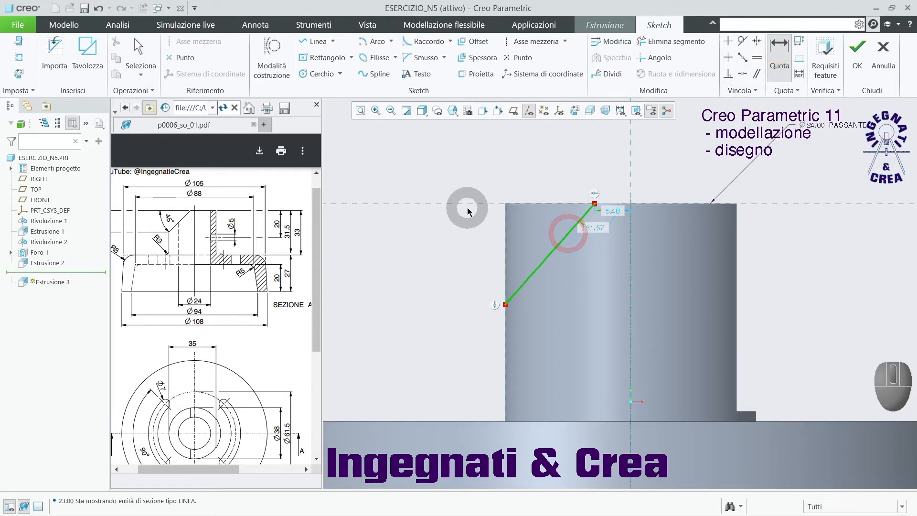
{"action": "left_click", "coordinate": [469, 204]}
{"action": "middle_click", "coordinate": [434, 265]}
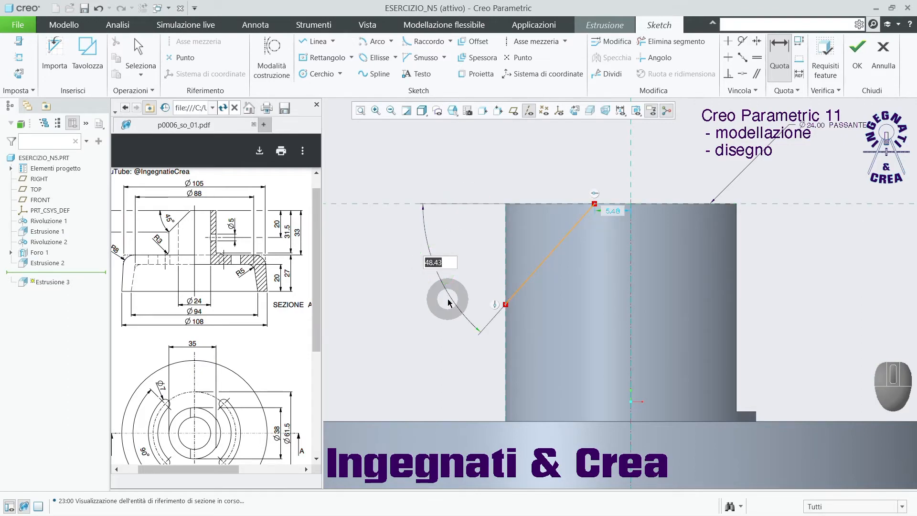
{"action": "type", "text": "45"}
{"action": "key", "text": "Return"}
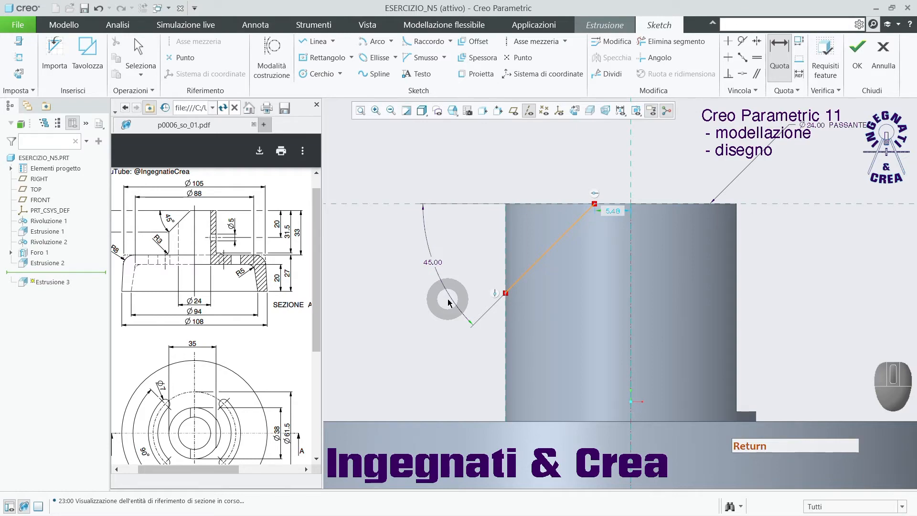
Dimension the line's lower endpoint vertically from the boss's top reference and set the distance to 16 mm.
{"action": "left_click", "coordinate": [506, 294]}
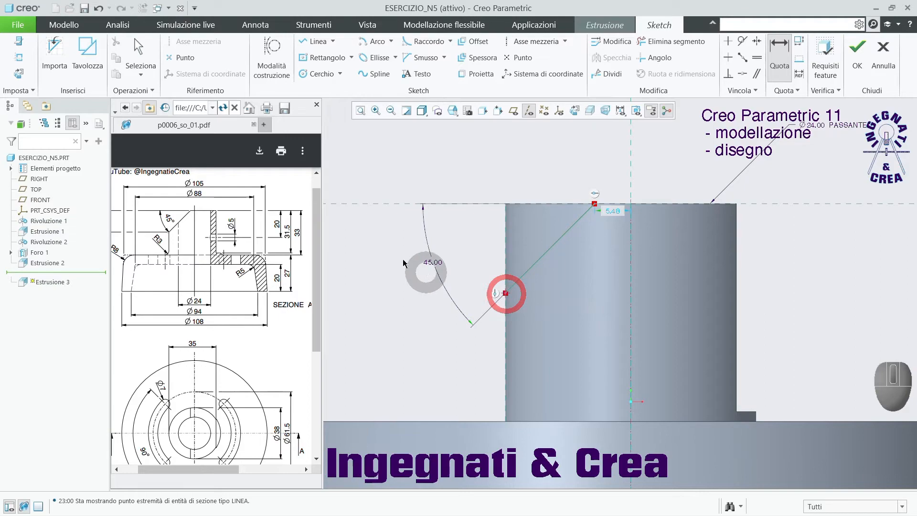
{"action": "left_click", "coordinate": [384, 206]}
{"action": "middle_click", "coordinate": [379, 262]}
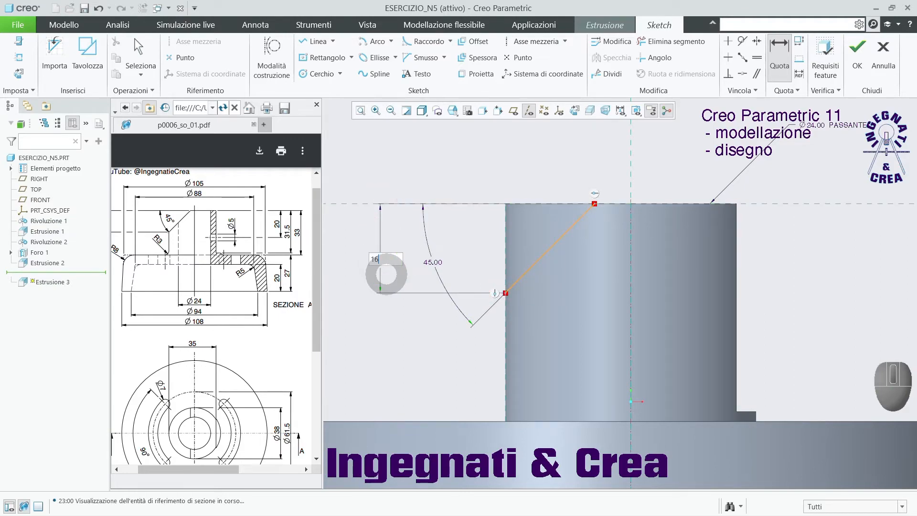
{"action": "key", "text": "Return"}
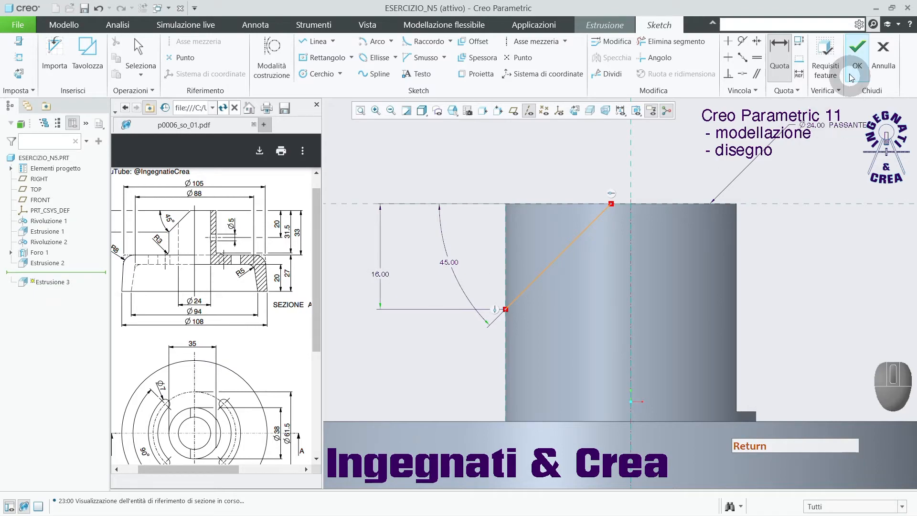
Finish the sketch and set the extrusion to remove material (Asporta materiale) from the outer side of the inclined line.
{"action": "left_click", "coordinate": [858, 51]}
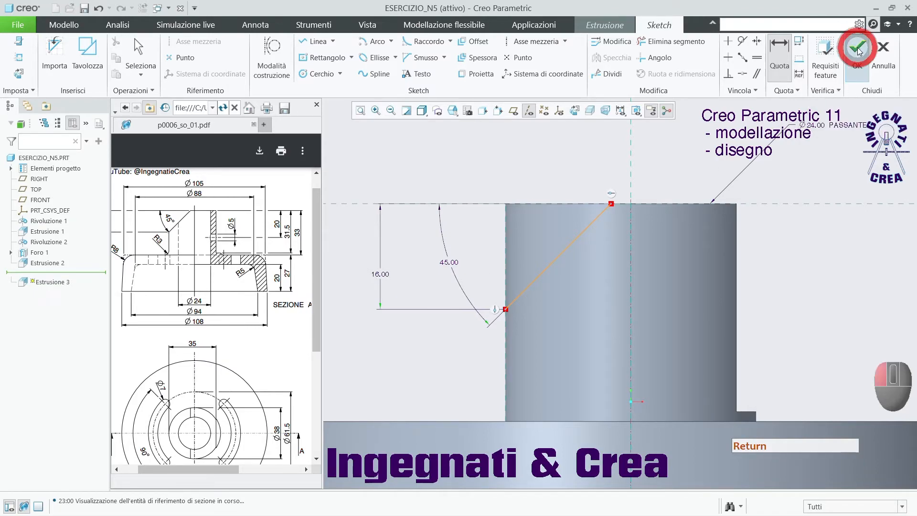
{"action": "middle_click_drag", "start_coordinate": [529, 164], "coordinate": [542, 191]}
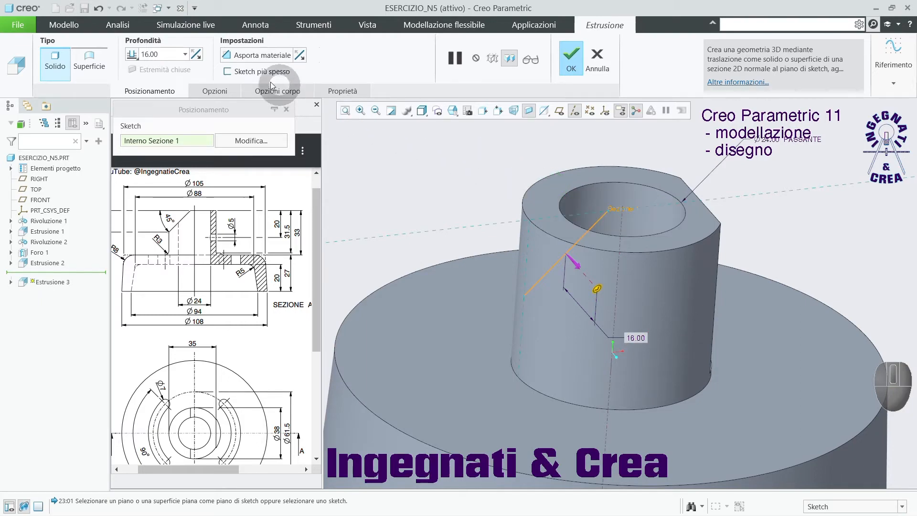
{"action": "left_click", "coordinate": [262, 56]}
{"action": "left_click", "coordinate": [264, 58]}
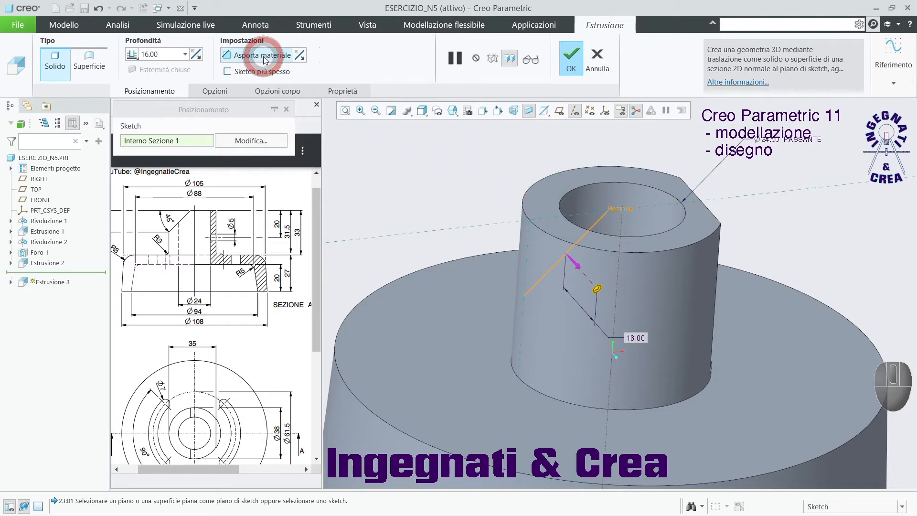
{"action": "middle_click_drag", "start_coordinate": [435, 143], "coordinate": [420, 143]}
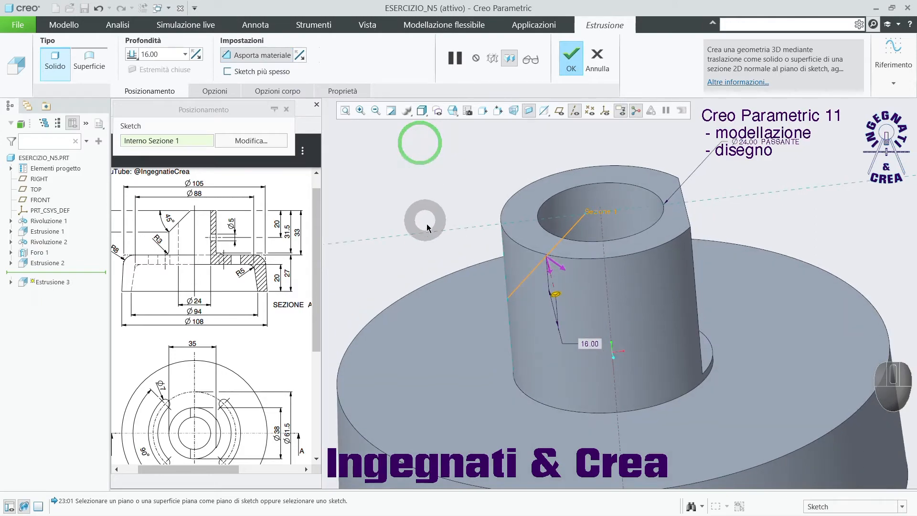
{"action": "left_click", "coordinate": [566, 269]}
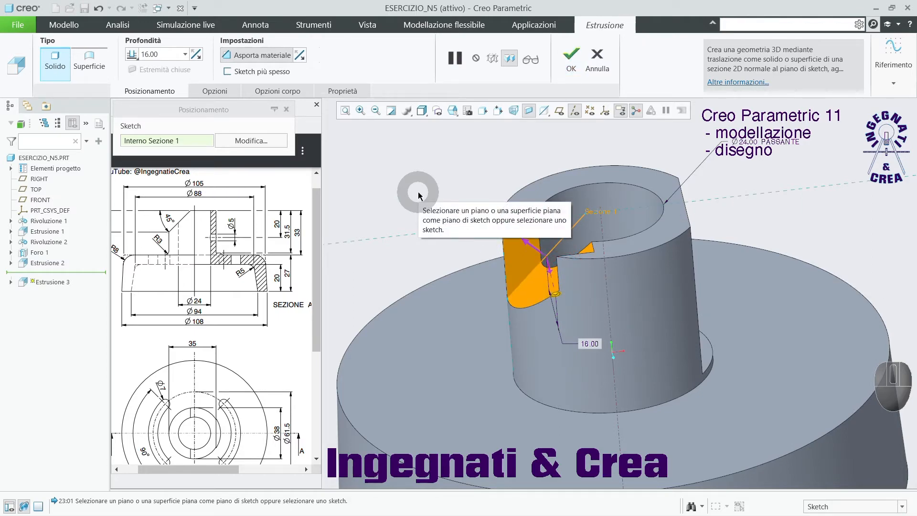
Extend the cut through all on both sides (2 lati attraverso tutto) and complete the boss's bevel.
{"action": "middle_click_drag", "start_coordinate": [431, 195], "coordinate": [467, 232]}
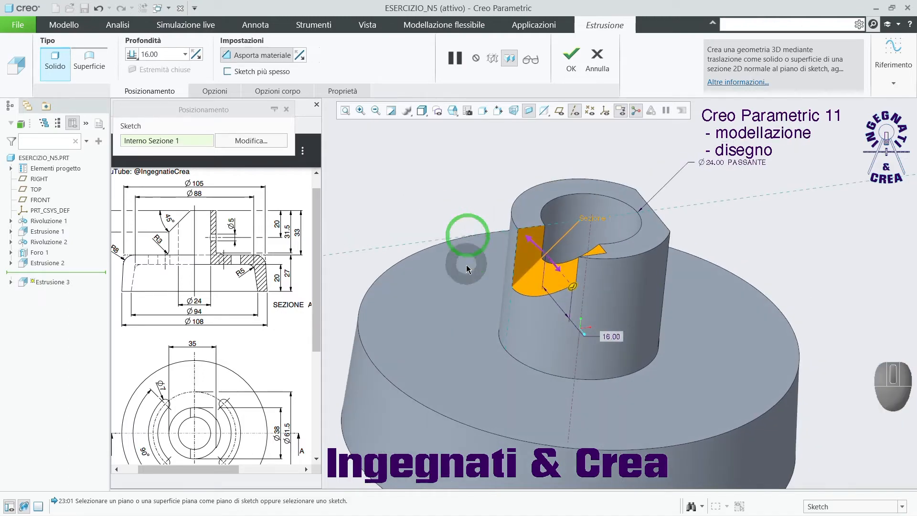
{"action": "right_click", "coordinate": [573, 289]}
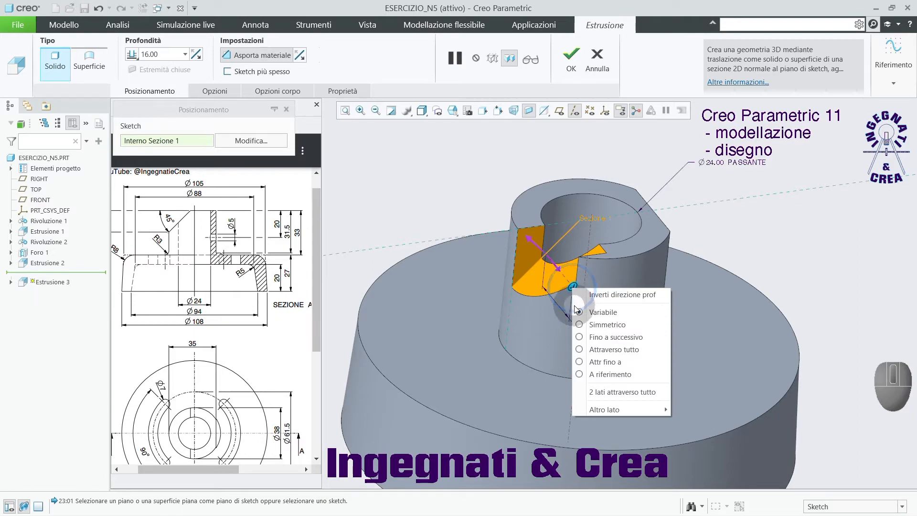
{"action": "left_click", "coordinate": [600, 394]}
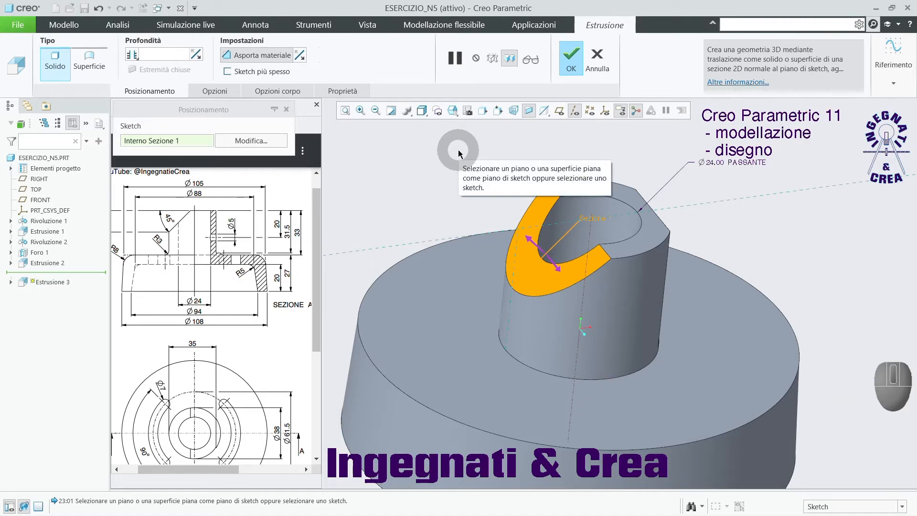
{"action": "left_click", "coordinate": [210, 92]}
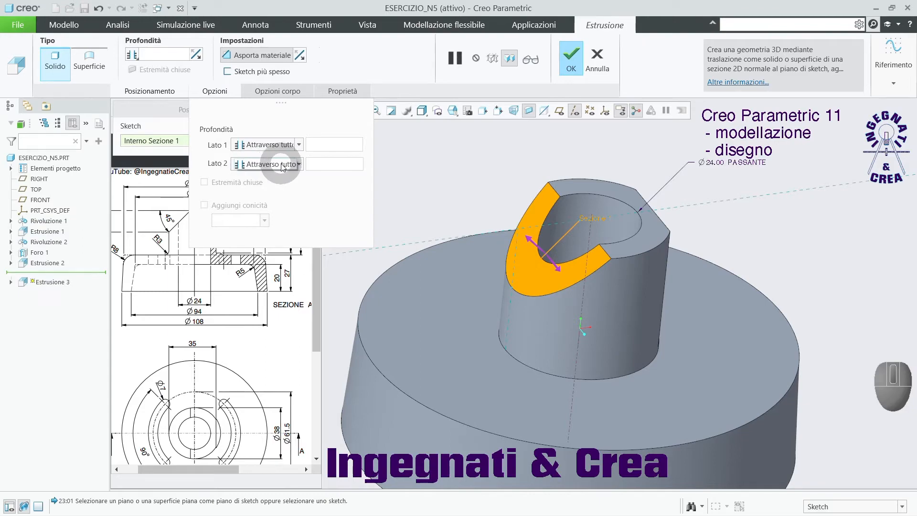
{"action": "left_click", "coordinate": [213, 92]}
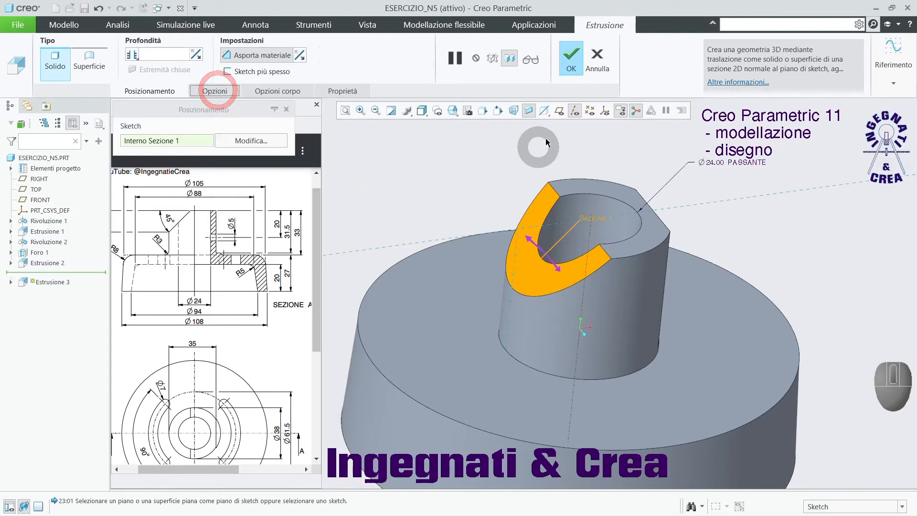
{"action": "left_click", "coordinate": [572, 56]}
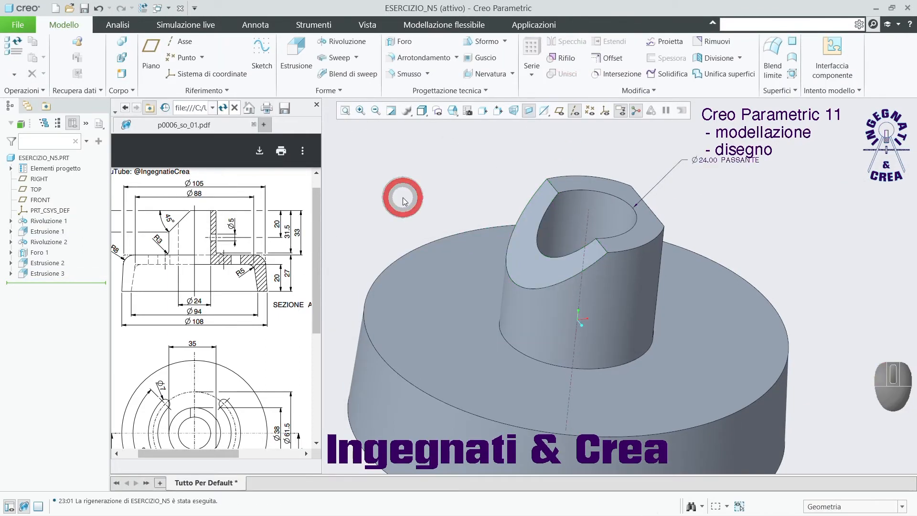
Start a simple hole on the boss's flat face and set its diameter to 5 mm.
{"action": "scroll", "coordinate": [403, 197], "scroll_direction": "down", "scroll_amount": 3}
{"action": "middle_click_drag", "start_coordinate": [446, 193], "coordinate": [409, 197]}
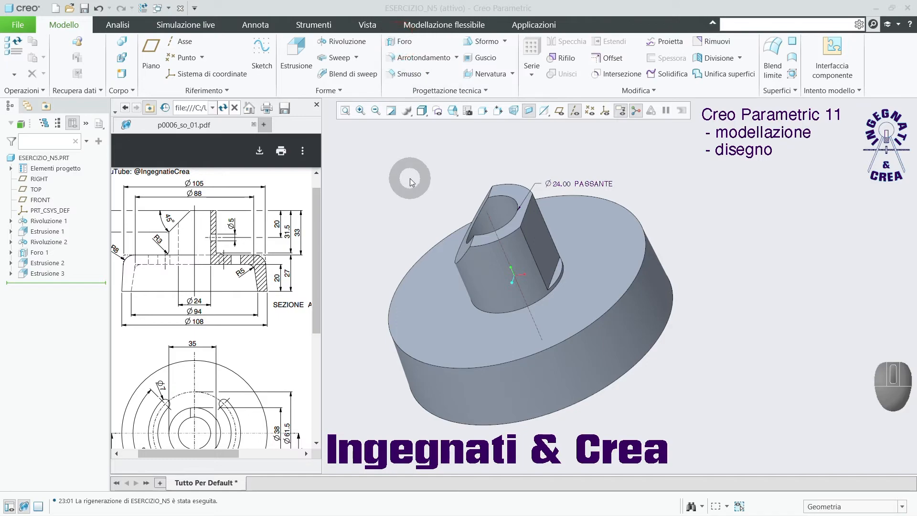
{"action": "left_click", "coordinate": [396, 44]}
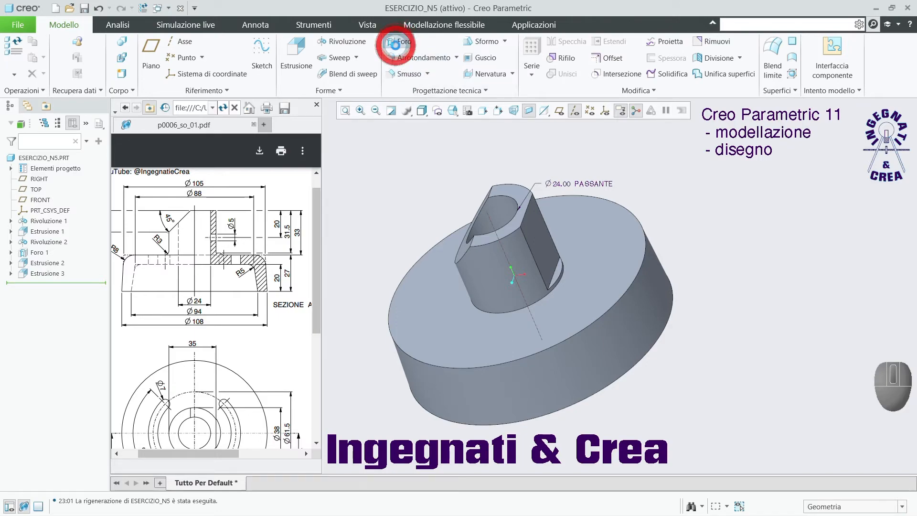
{"action": "left_click", "coordinate": [538, 245]}
{"action": "scroll", "coordinate": [539, 245], "scroll_direction": "down", "scroll_amount": 2}
{"action": "double_click", "coordinate": [583, 185]}
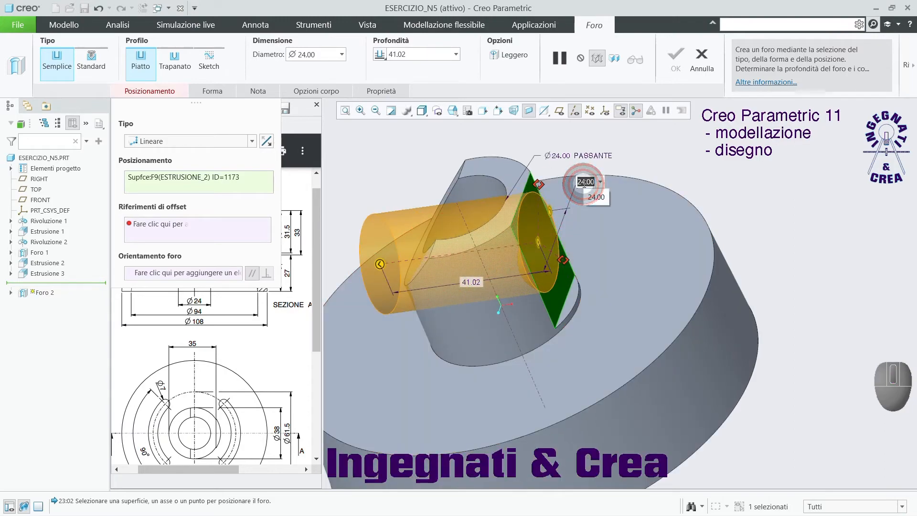
{"action": "type", "text": "5"}
{"action": "key", "text": "Return"}
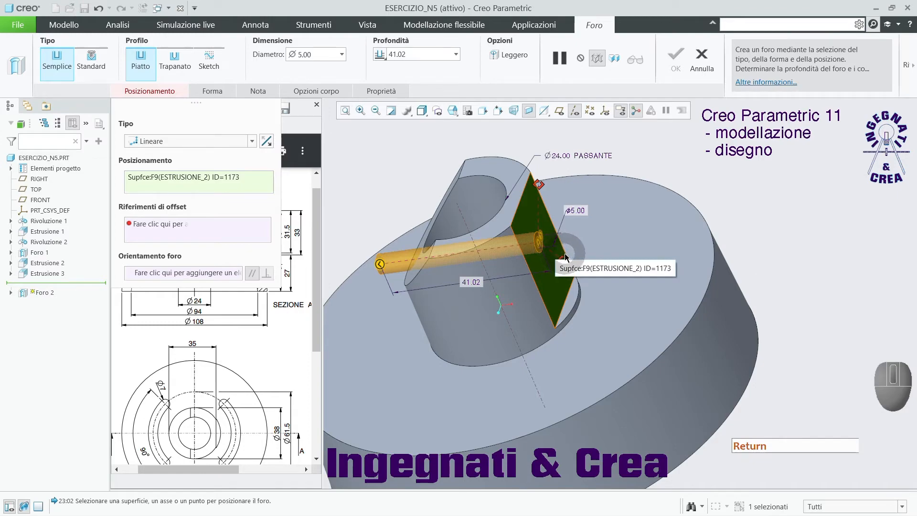
Show the datum planes and assign the boss's top surface and the FRONT plane as the hole's offset references.
{"action": "scroll", "coordinate": [573, 250], "scroll_direction": "down", "scroll_amount": 2}
{"action": "scroll", "coordinate": [542, 222], "scroll_direction": "up", "scroll_amount": 2}
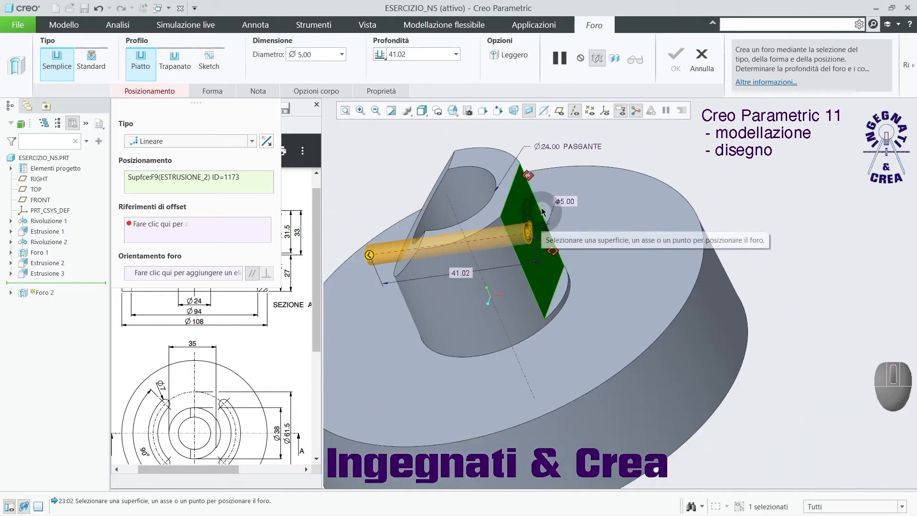
{"action": "left_click_drag", "start_coordinate": [528, 180], "coordinate": [500, 162]}
{"action": "left_click", "coordinate": [574, 113]}
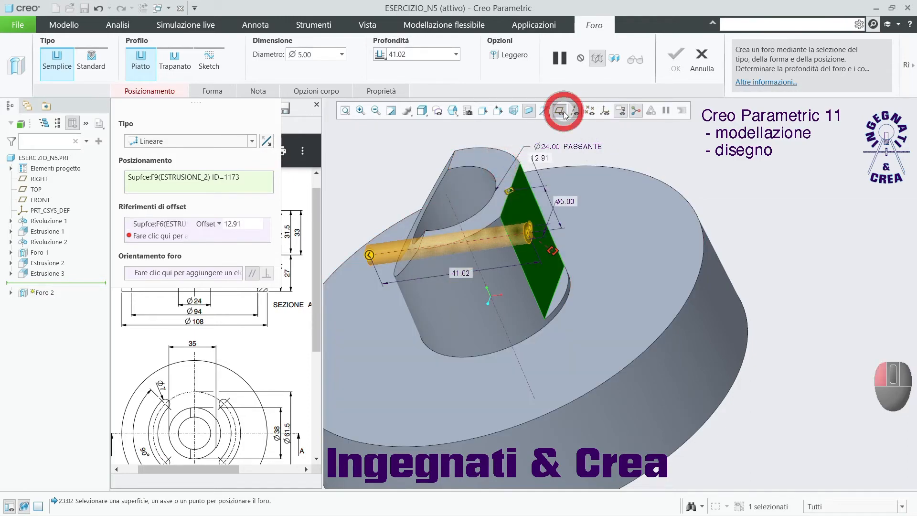
{"action": "middle_click_drag", "start_coordinate": [567, 248], "coordinate": [577, 288]}
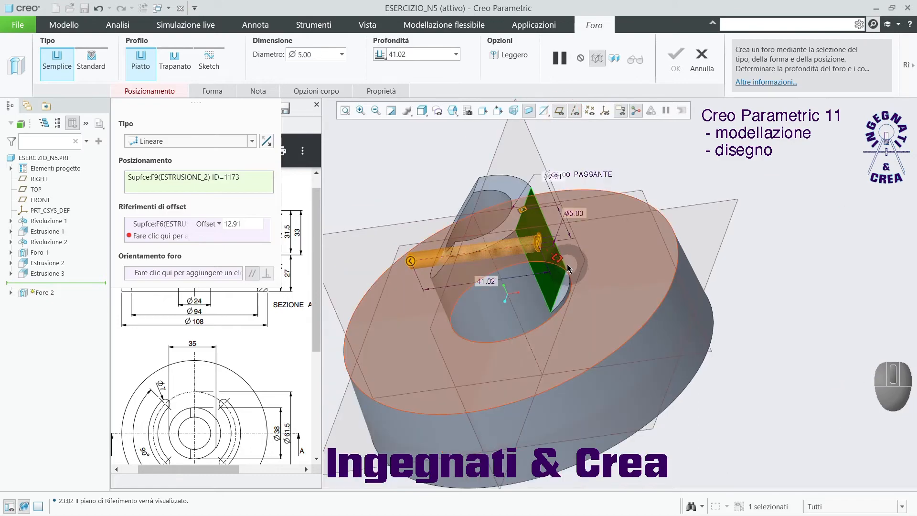
{"action": "left_click_drag", "start_coordinate": [599, 211], "coordinate": [601, 197]}
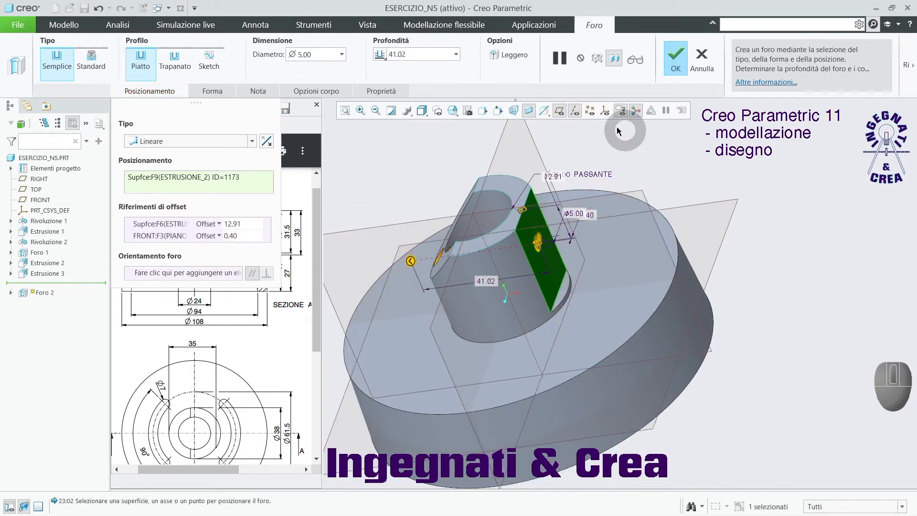
Hide the datum planes and set the hole's offset from the boss's top surface to 20 mm.
{"action": "left_click", "coordinate": [560, 111]}
{"action": "mouse_move", "coordinate": [651, 167]}
{"action": "middle_mouse_down"}
{"action": "mouse_move", "coordinate": [659, 168]}
{"action": "mouse_move", "coordinate": [660, 150]}
{"action": "mouse_move", "coordinate": [661, 157]}
{"action": "middle_mouse_up"}
{"action": "scroll", "coordinate": [610, 146], "scroll_direction": "down", "scroll_amount": 3}
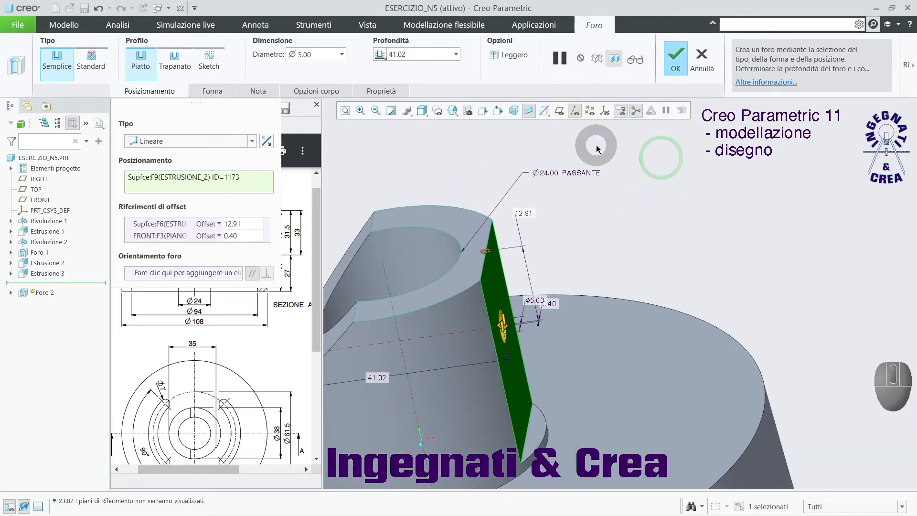
{"action": "double_click", "coordinate": [522, 215]}
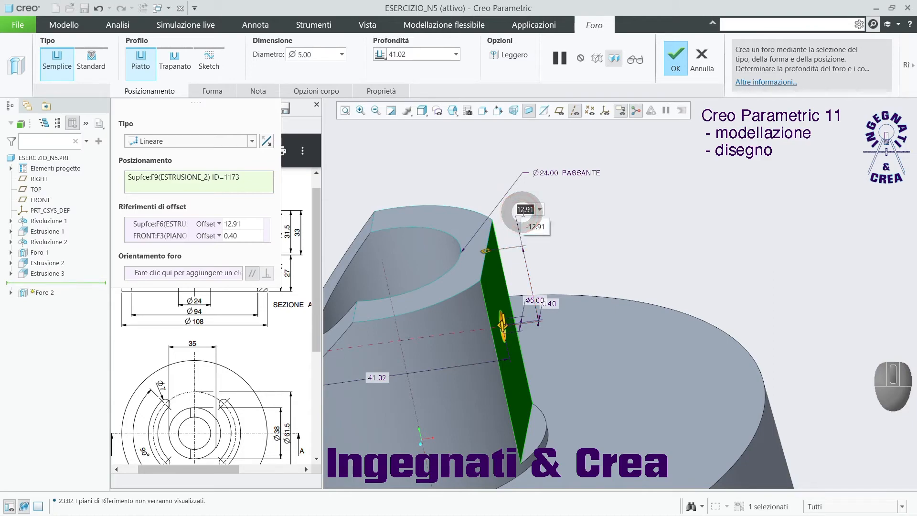
{"action": "type", "text": "20"}
{"action": "key", "text": "Return"}
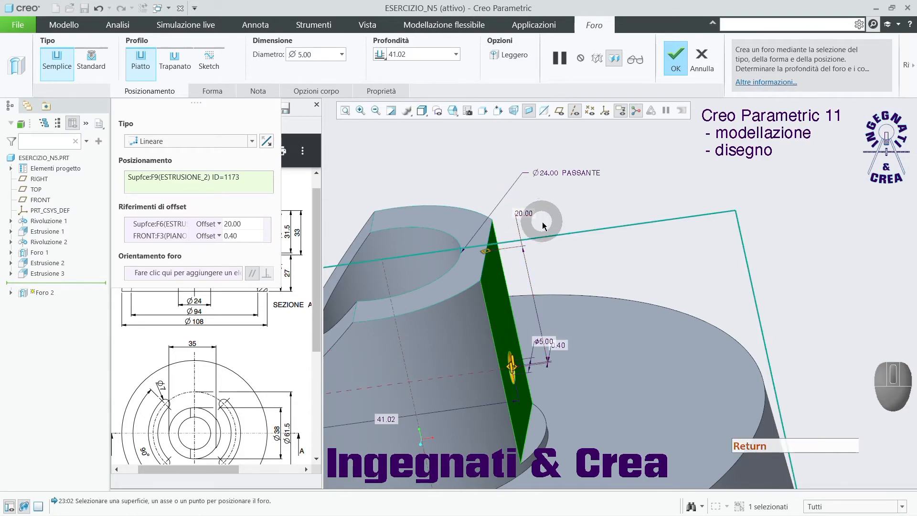
{"action": "scroll", "coordinate": [658, 229], "scroll_direction": "up", "scroll_amount": 1}
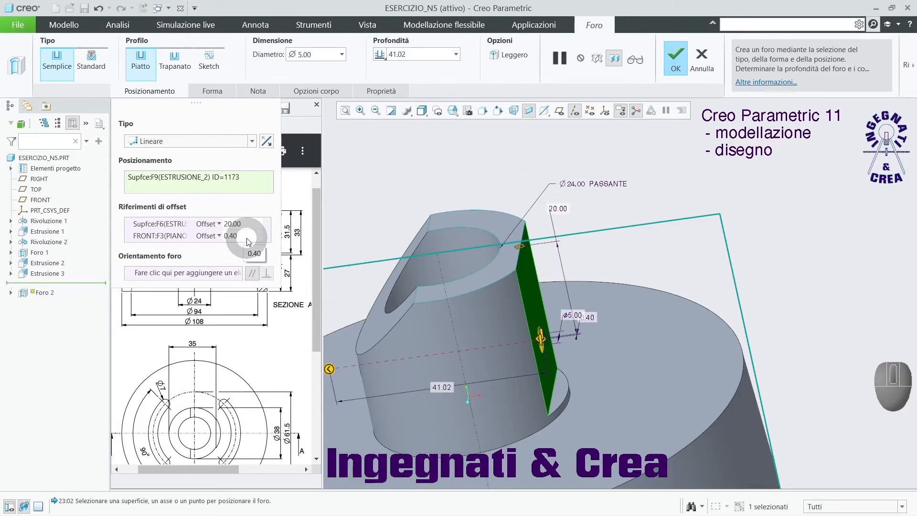
Align the hole with the FRONT plane, set its depth up to the next surface (Fino a successivo) and complete it.
{"action": "left_click", "coordinate": [220, 237]}
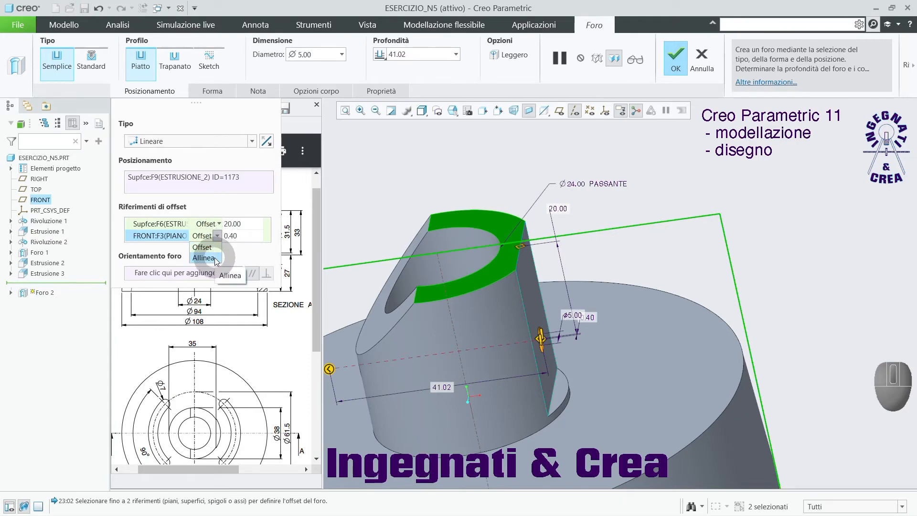
{"action": "left_click", "coordinate": [216, 259]}
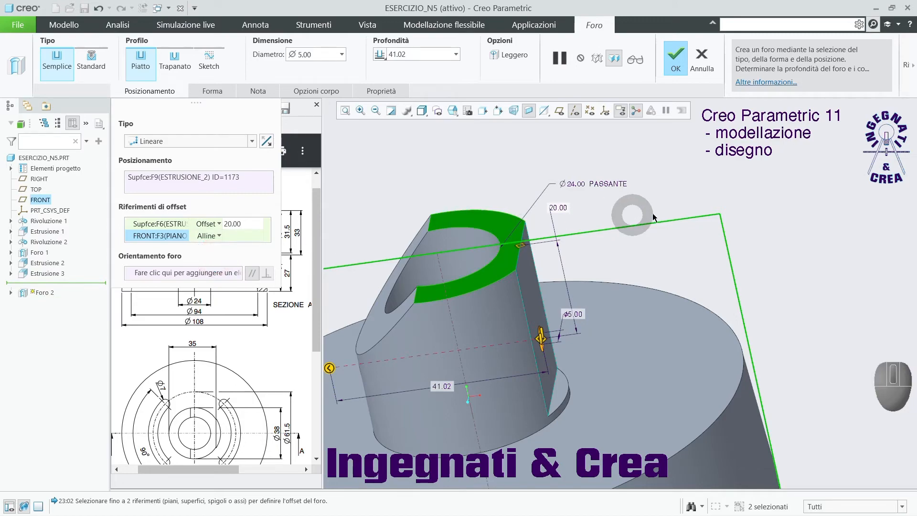
{"action": "scroll", "coordinate": [664, 220], "scroll_direction": "up", "scroll_amount": 2}
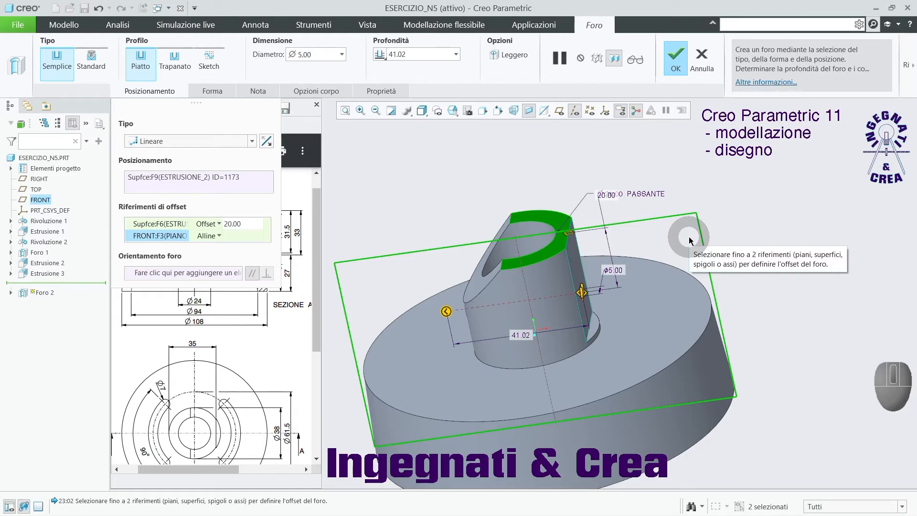
{"action": "middle_click_drag", "start_coordinate": [594, 190], "coordinate": [593, 325]}
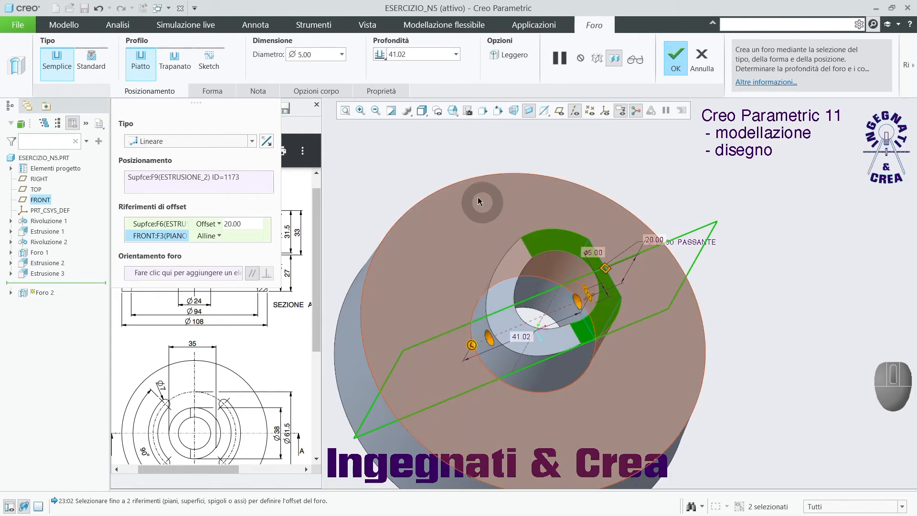
{"action": "left_click", "coordinate": [383, 56]}
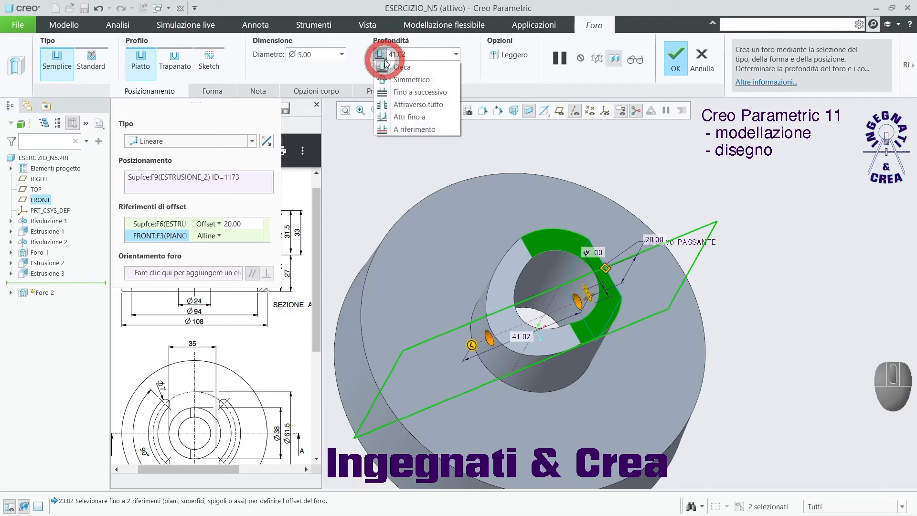
{"action": "left_click", "coordinate": [392, 95]}
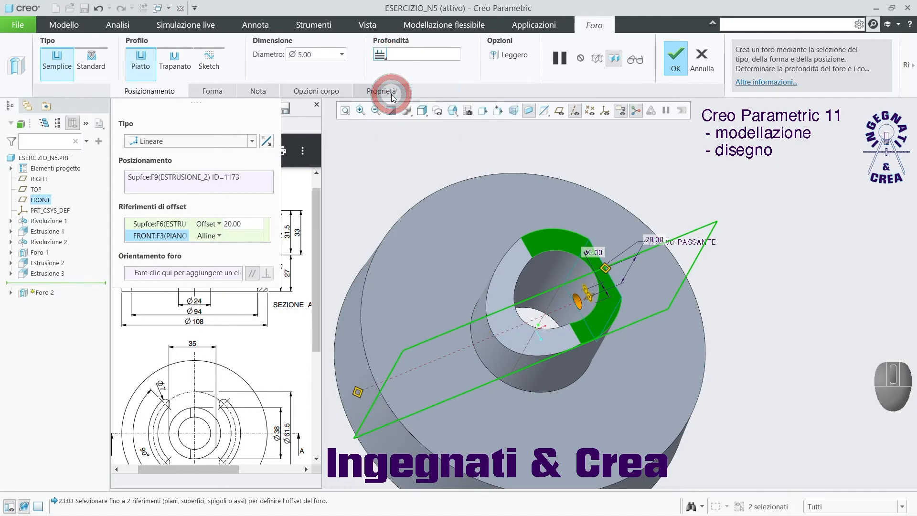
{"action": "left_click", "coordinate": [675, 59]}
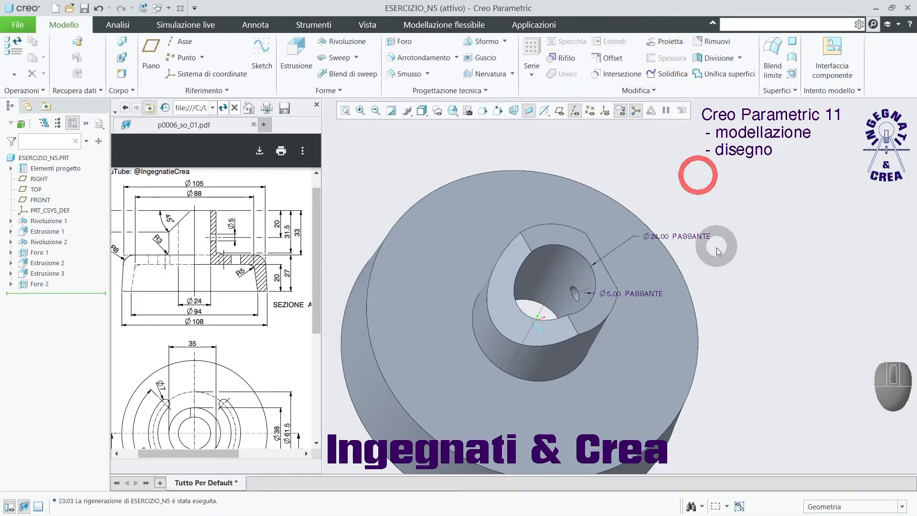
Start an extrusion sketch on the flange's top face and orient the view parallel to the sketch plane.
{"action": "mouse_move", "coordinate": [713, 247]}
{"action": "middle_mouse_down"}
{"action": "mouse_move", "coordinate": [709, 230]}
{"action": "mouse_move", "coordinate": [660, 211]}
{"action": "mouse_move", "coordinate": [647, 221]}
{"action": "mouse_move", "coordinate": [698, 228]}
{"action": "mouse_move", "coordinate": [739, 260]}
{"action": "mouse_move", "coordinate": [706, 244]}
{"action": "middle_mouse_up"}
{"action": "middle_click_drag", "start_coordinate": [673, 211], "coordinate": [660, 268]}
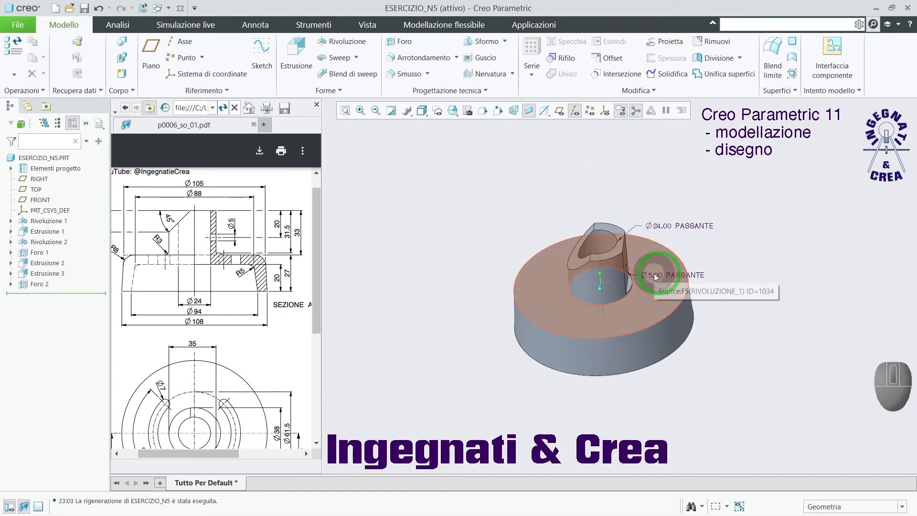
{"action": "left_click_drag", "start_coordinate": [311, 301], "coordinate": [314, 346]}
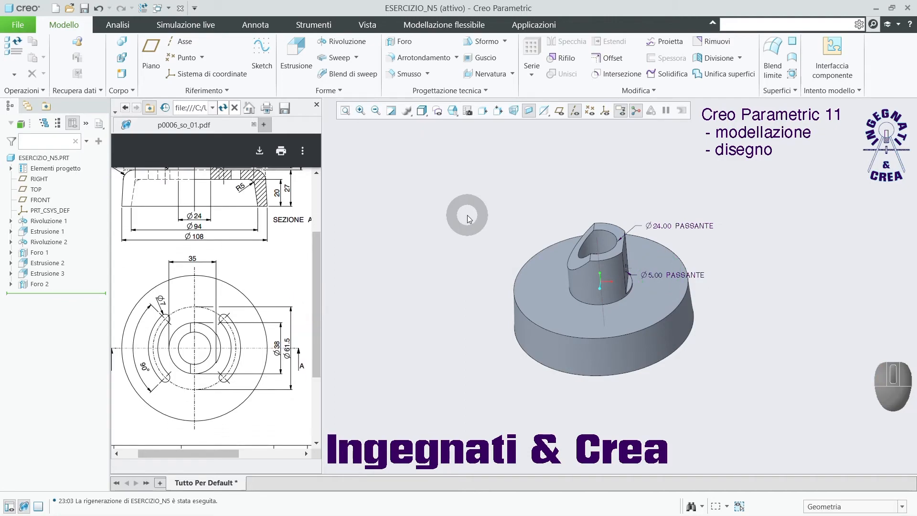
{"action": "left_click", "coordinate": [295, 51]}
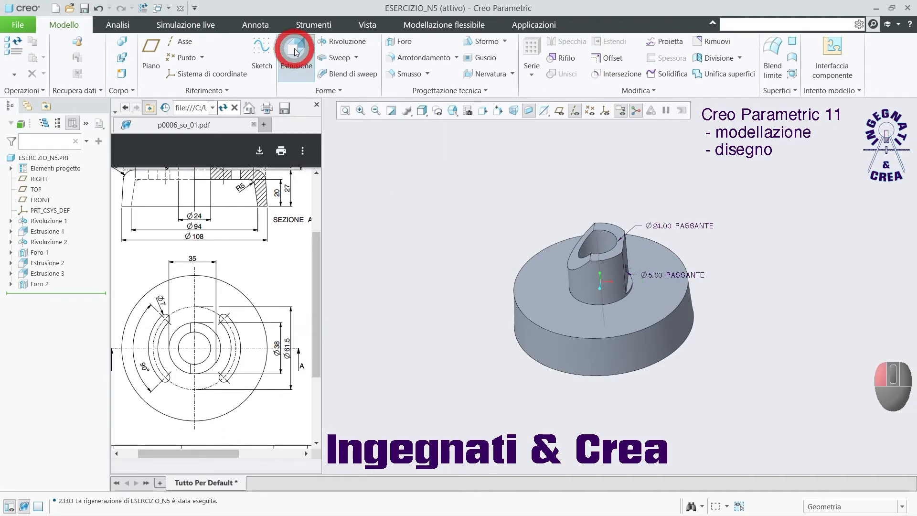
{"action": "left_click", "coordinate": [667, 308]}
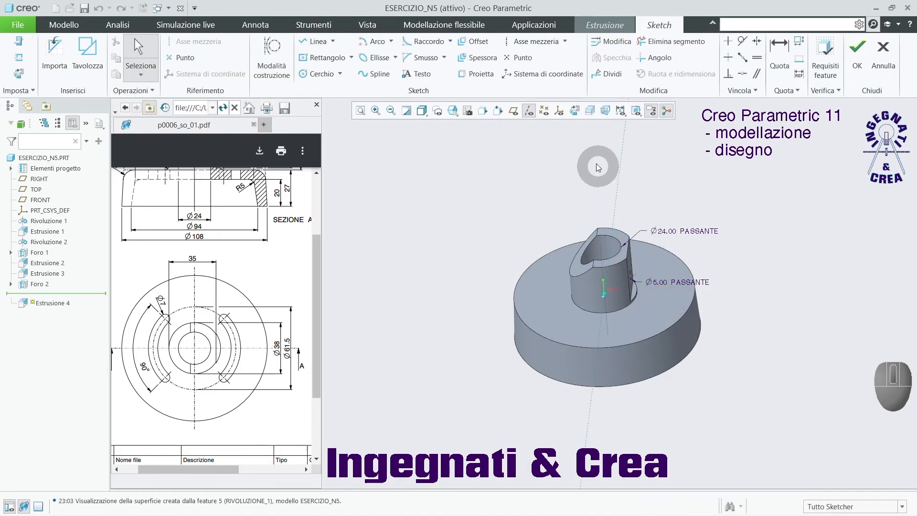
{"action": "left_click", "coordinate": [576, 111]}
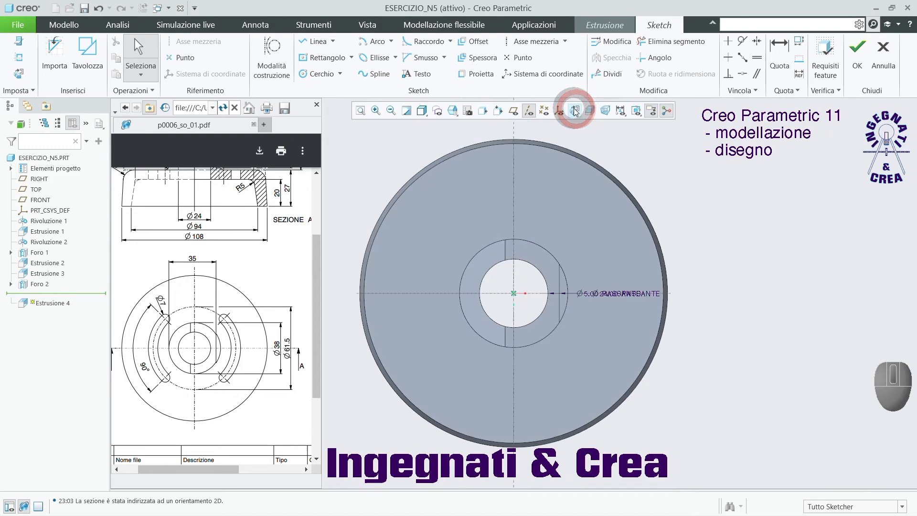
{"action": "scroll", "coordinate": [603, 334], "scroll_direction": "down", "scroll_amount": 2}
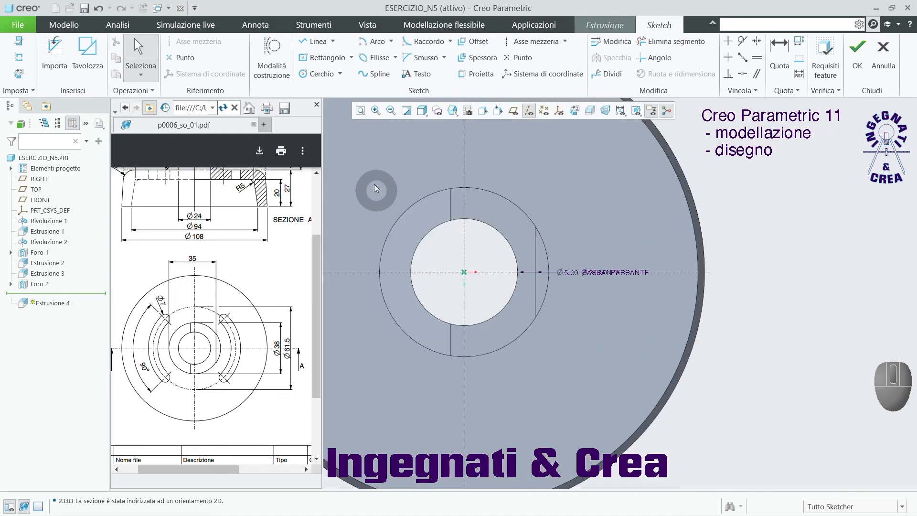
Sketch an arc of about 34 mm radius around the hub centre, facing the boss's flat side, with its endpoints symmetric about the horizontal axis.
{"action": "left_click", "coordinate": [365, 40]}
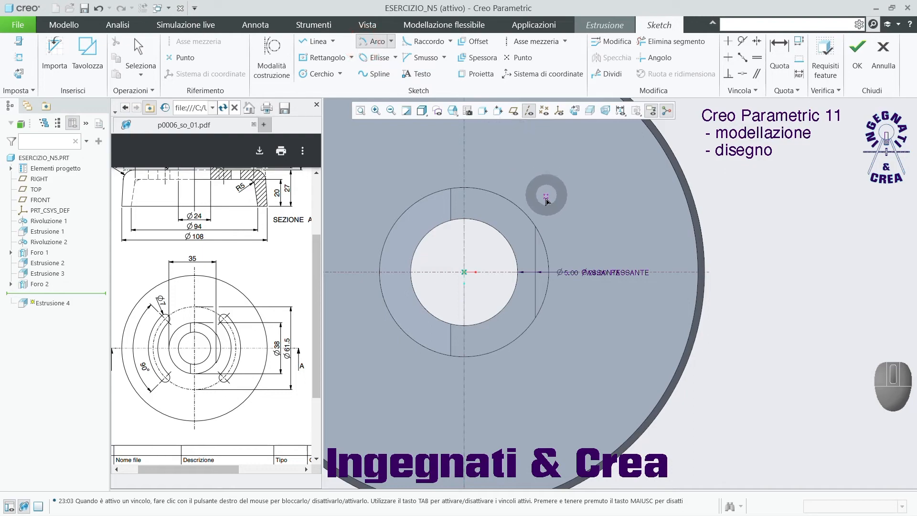
{"action": "left_click", "coordinate": [465, 273]}
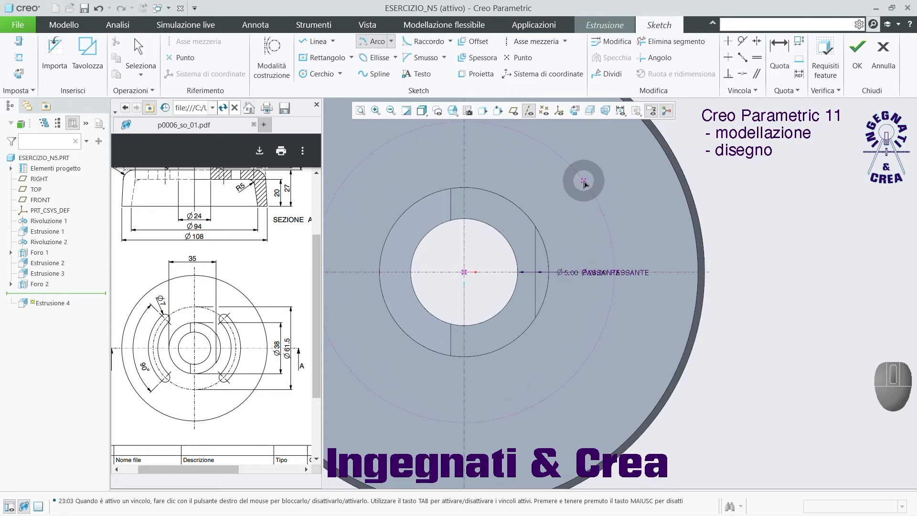
{"action": "left_click", "coordinate": [585, 183]}
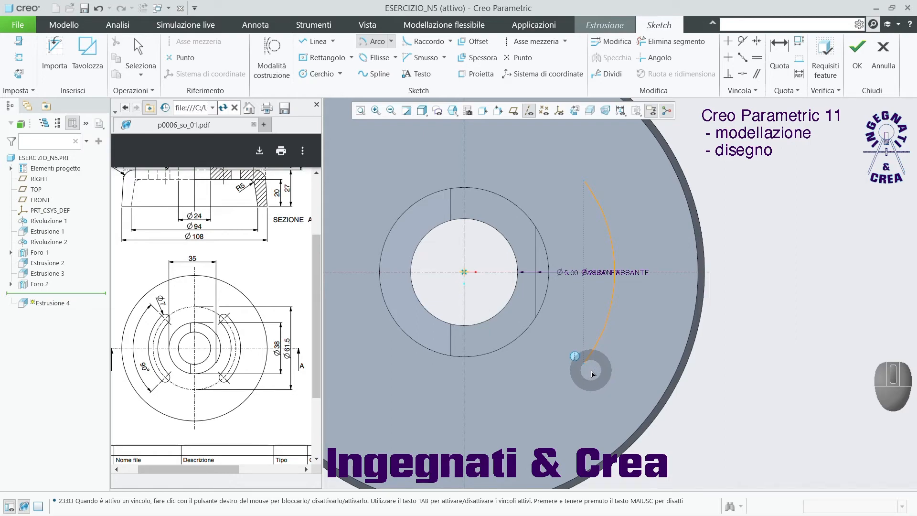
{"action": "left_click", "coordinate": [592, 373]}
{"action": "middle_click", "coordinate": [788, 287]}
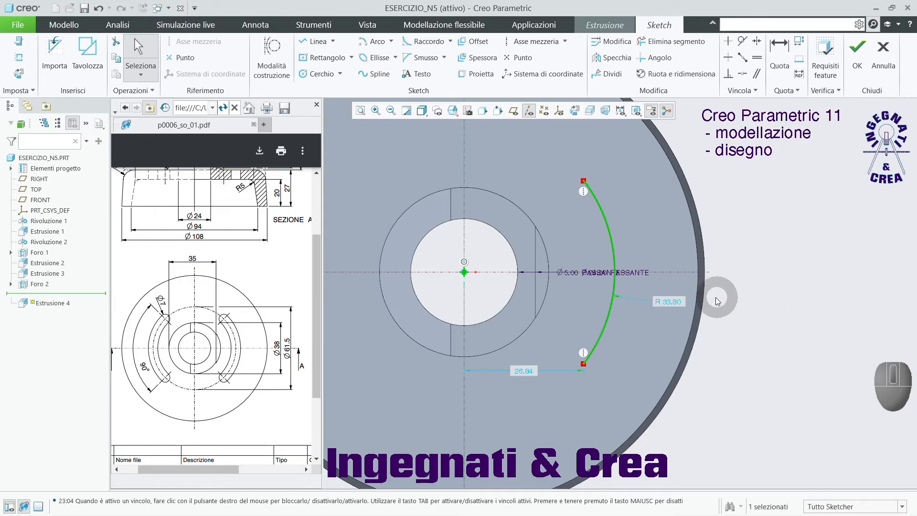
Convert the arc's radius dimension to a diameter and set it to 61.5 mm.
{"action": "left_click", "coordinate": [675, 304]}
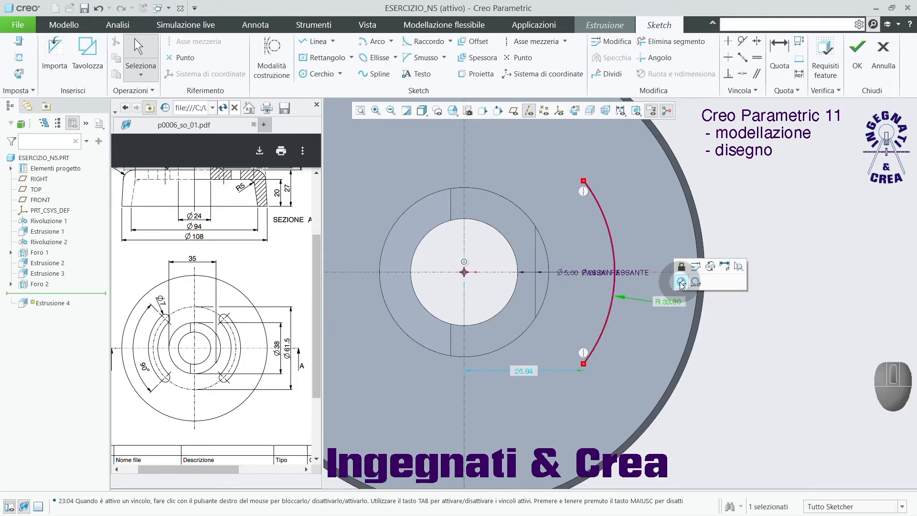
{"action": "left_click", "coordinate": [683, 283]}
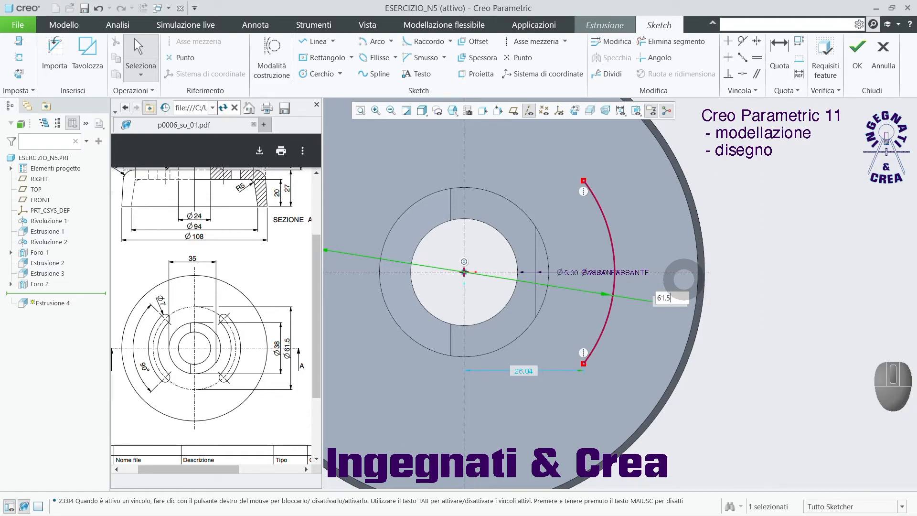
{"action": "key", "text": "Return"}
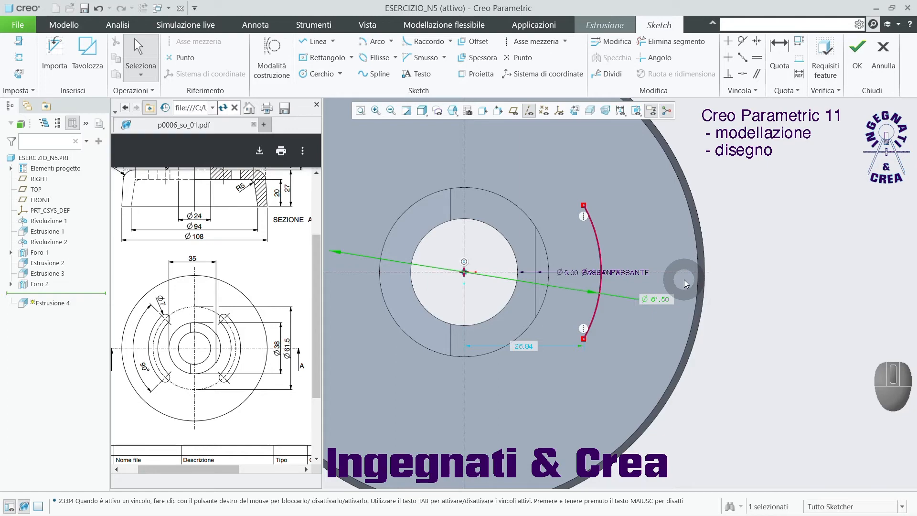
{"action": "left_click", "coordinate": [761, 220]}
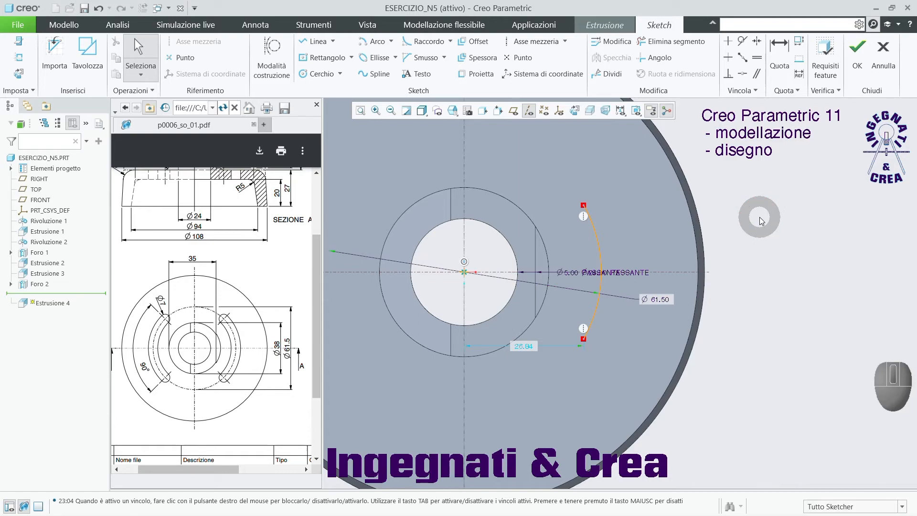
Dimension the angle between the arc's endpoints about its centre as 90° and move the dimension closer to the flange.
{"action": "left_click", "coordinate": [783, 48]}
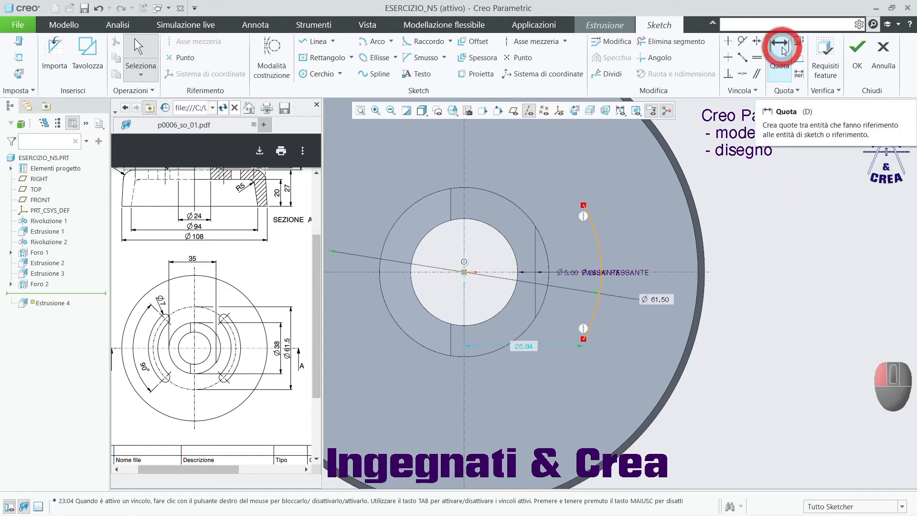
{"action": "left_click", "coordinate": [584, 205]}
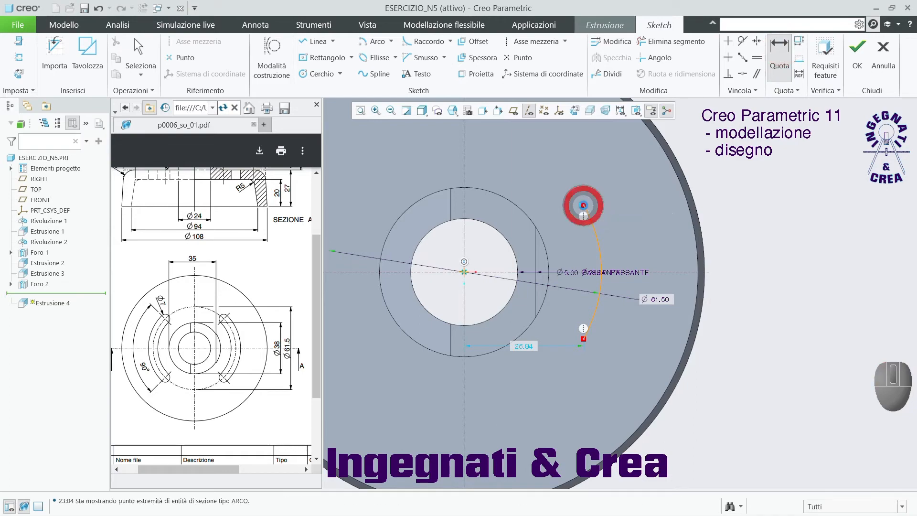
{"action": "left_click", "coordinate": [464, 275]}
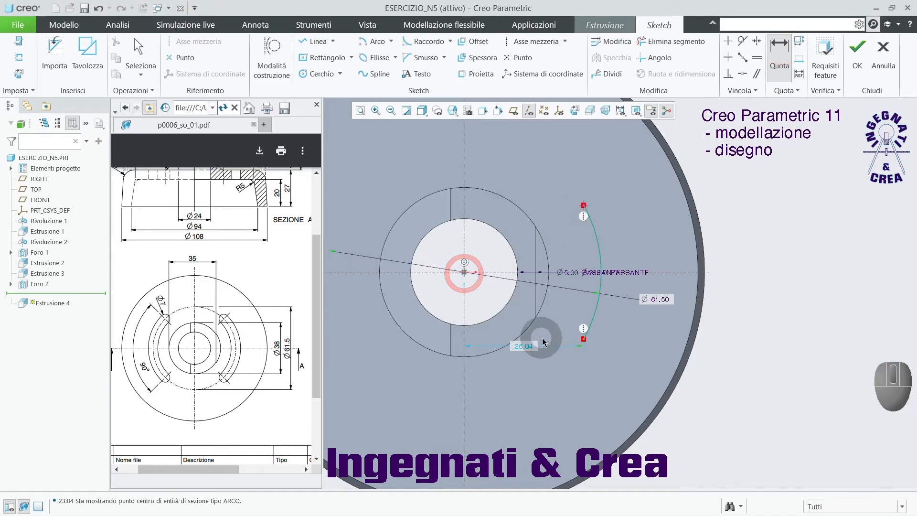
{"action": "left_click", "coordinate": [584, 339]}
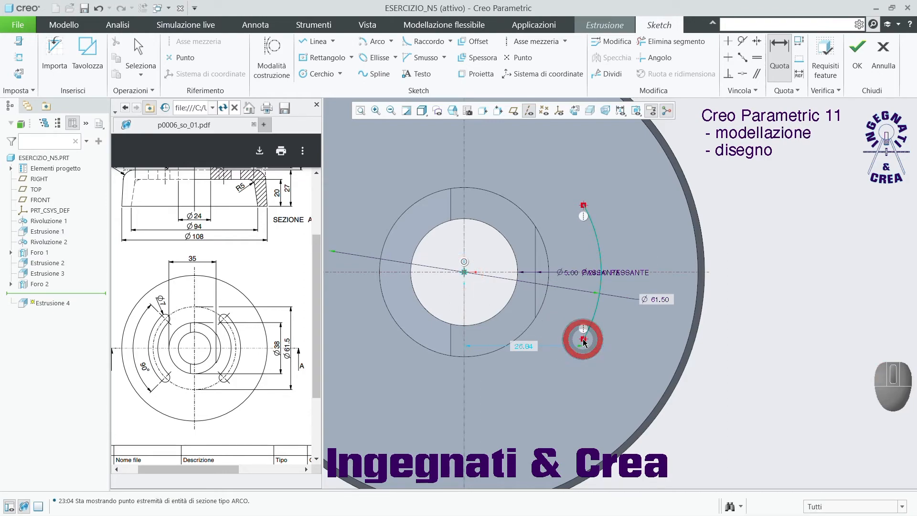
{"action": "middle_click", "coordinate": [770, 287]}
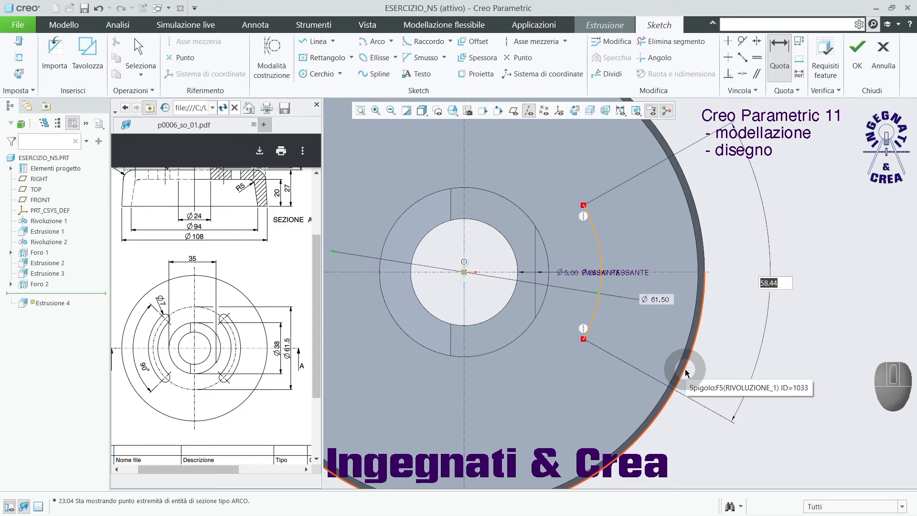
{"action": "type", "text": "90"}
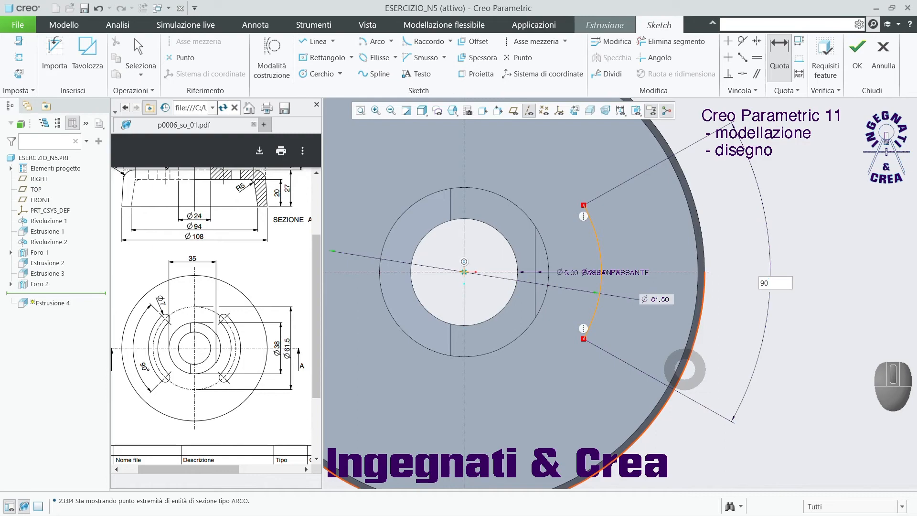
{"action": "key", "text": "Return"}
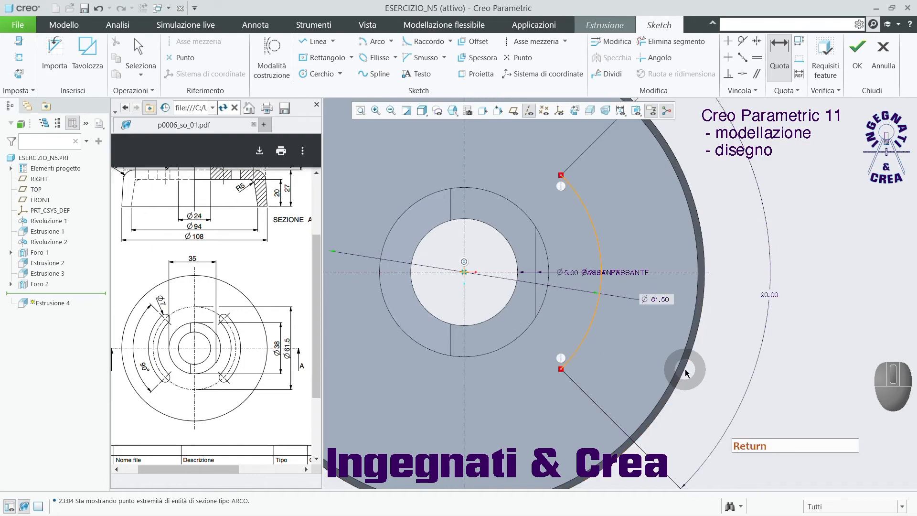
{"action": "scroll", "coordinate": [638, 343], "scroll_direction": "down", "scroll_amount": 3}
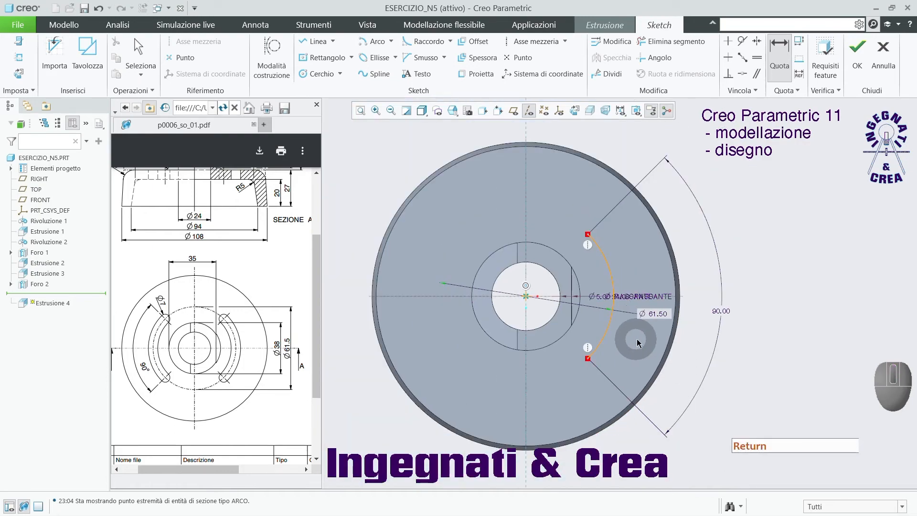
{"action": "middle_click", "coordinate": [701, 304]}
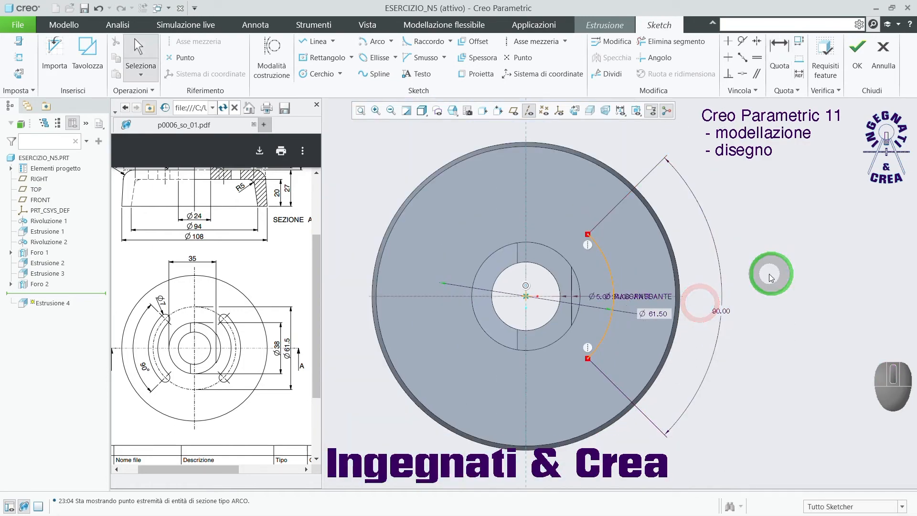
{"action": "left_click_drag", "start_coordinate": [721, 311], "coordinate": [696, 310]}
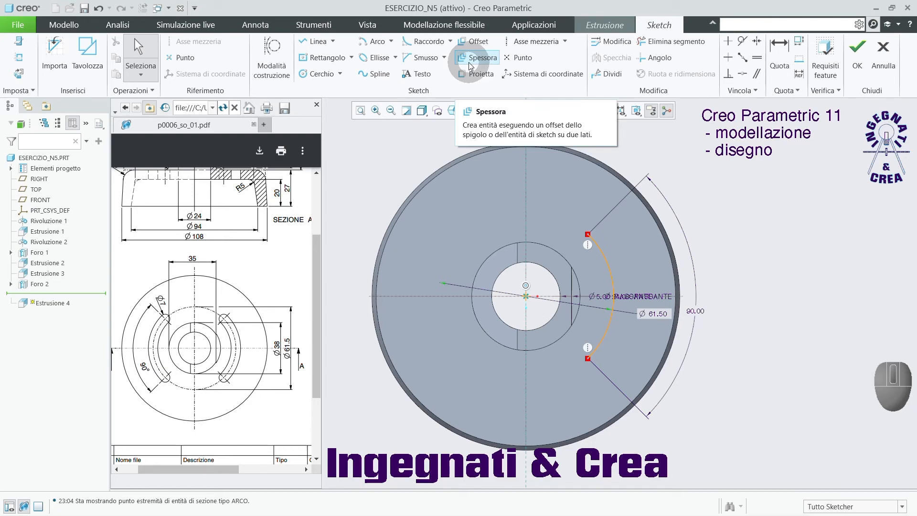
Thicken the 90° arc into a closed slot profile with circular ends, using a thickness of 7 and an offset of 3.5.
{"action": "left_click", "coordinate": [475, 60]}
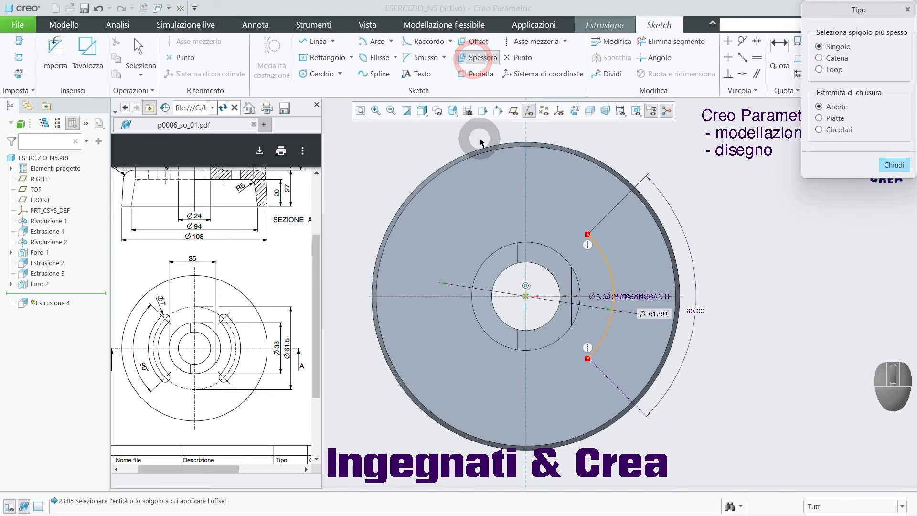
{"action": "left_click", "coordinate": [839, 131]}
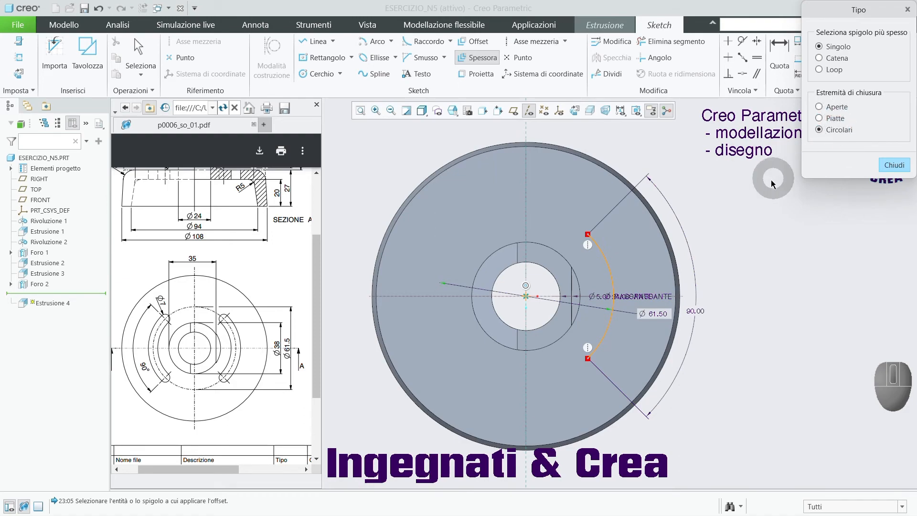
{"action": "left_click", "coordinate": [611, 274]}
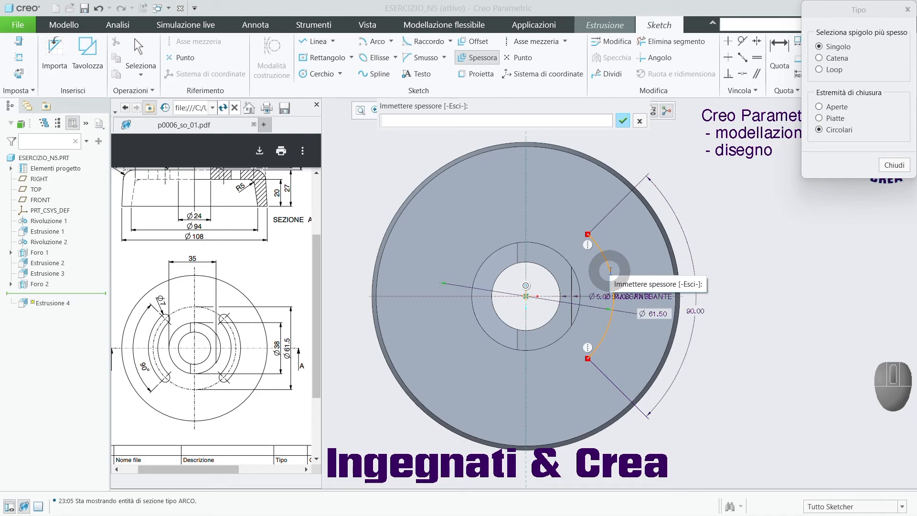
{"action": "type", "text": "7"}
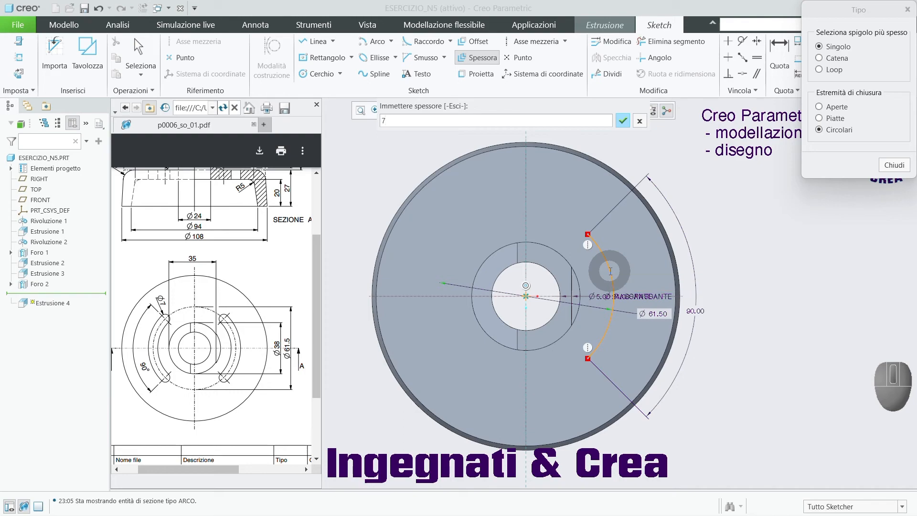
{"action": "key", "text": "Return"}
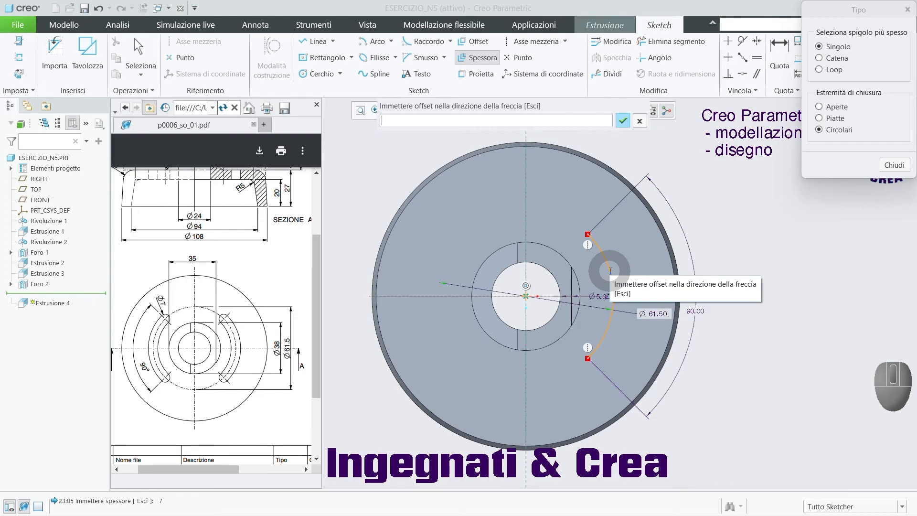
{"action": "type", "text": "3.5"}
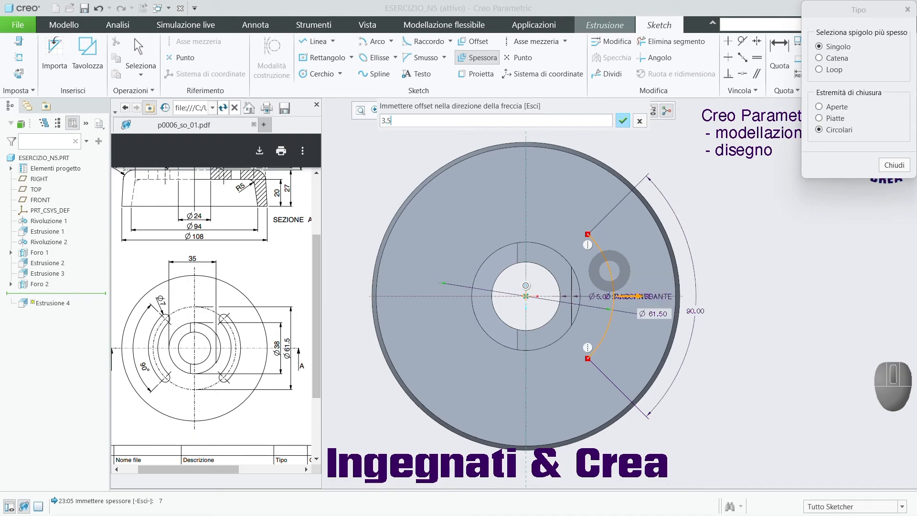
{"action": "key", "text": "Return"}
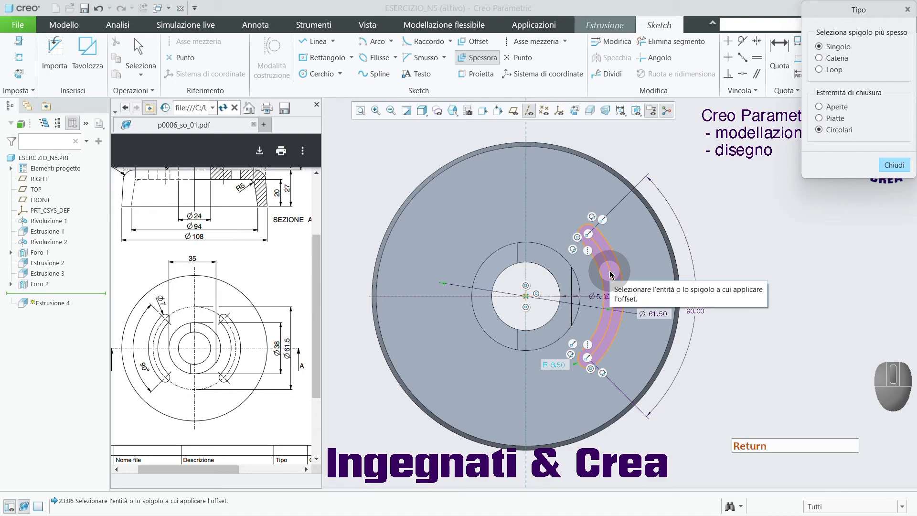
{"action": "left_click", "coordinate": [894, 165]}
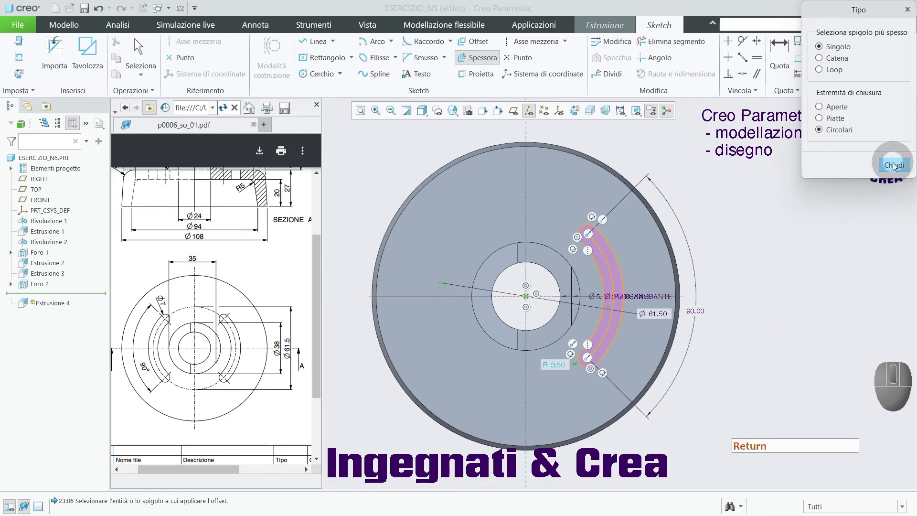
{"action": "left_click", "coordinate": [894, 164]}
{"action": "left_click", "coordinate": [760, 240]}
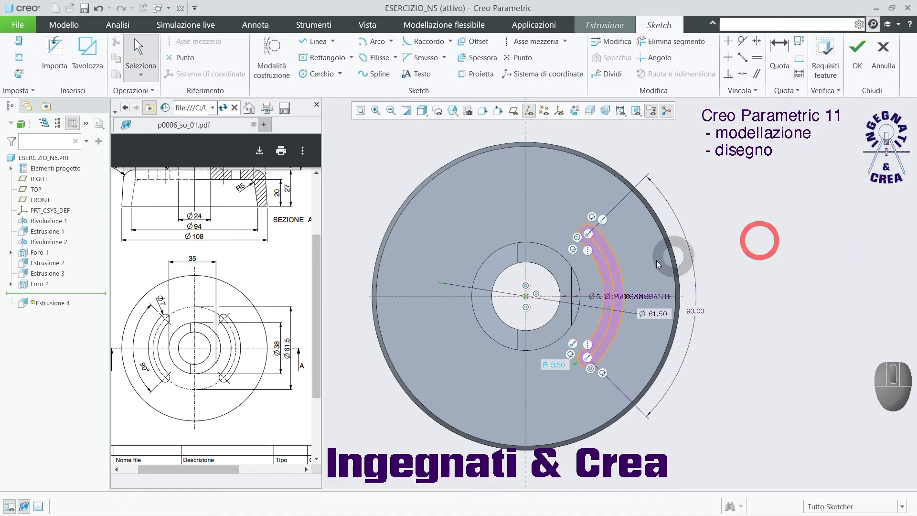
Convert the slot's centre arc to construction geometry and finish the sketch.
{"action": "scroll", "coordinate": [636, 263], "scroll_direction": "up", "scroll_amount": 3}
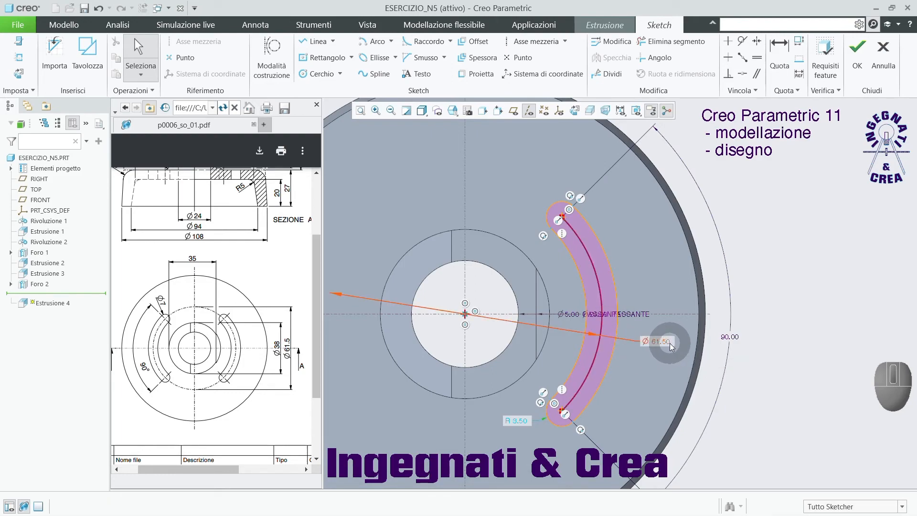
{"action": "left_click", "coordinate": [601, 291]}
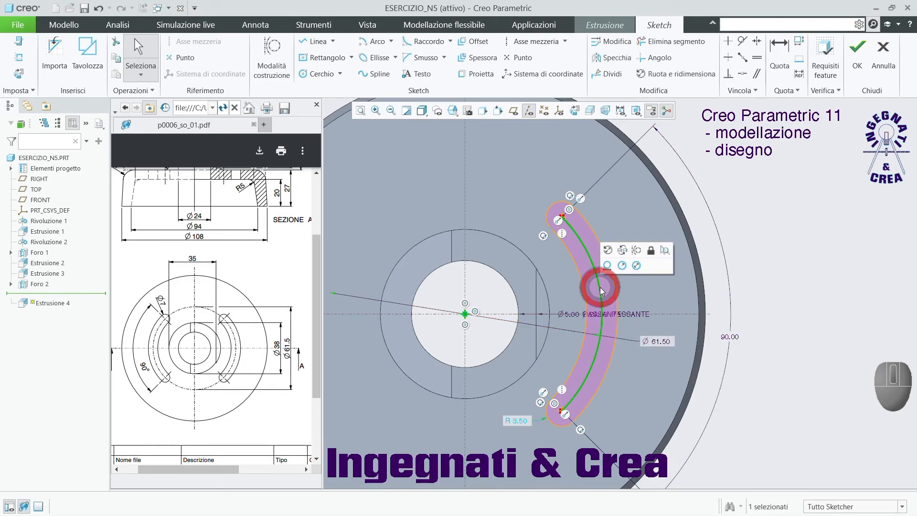
{"action": "left_click", "coordinate": [638, 252]}
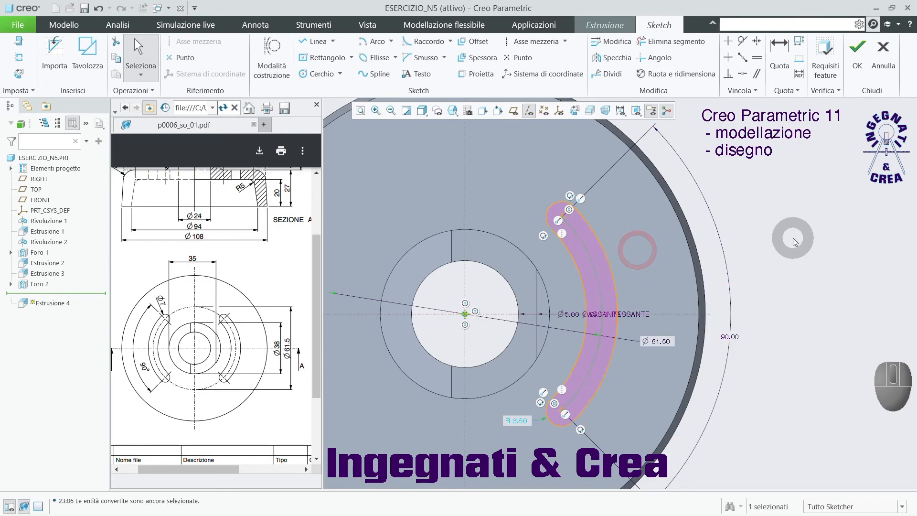
{"action": "scroll", "coordinate": [788, 241], "scroll_direction": "up", "scroll_amount": 2}
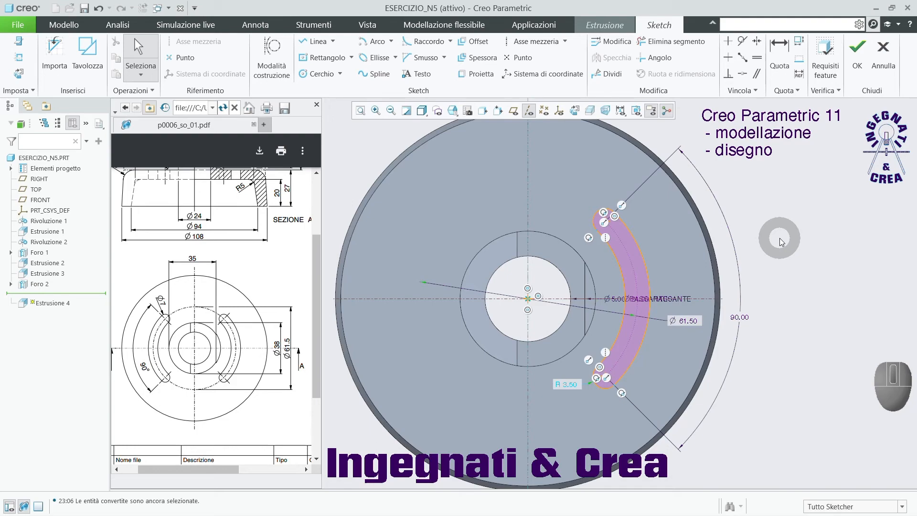
{"action": "left_click", "coordinate": [858, 47]}
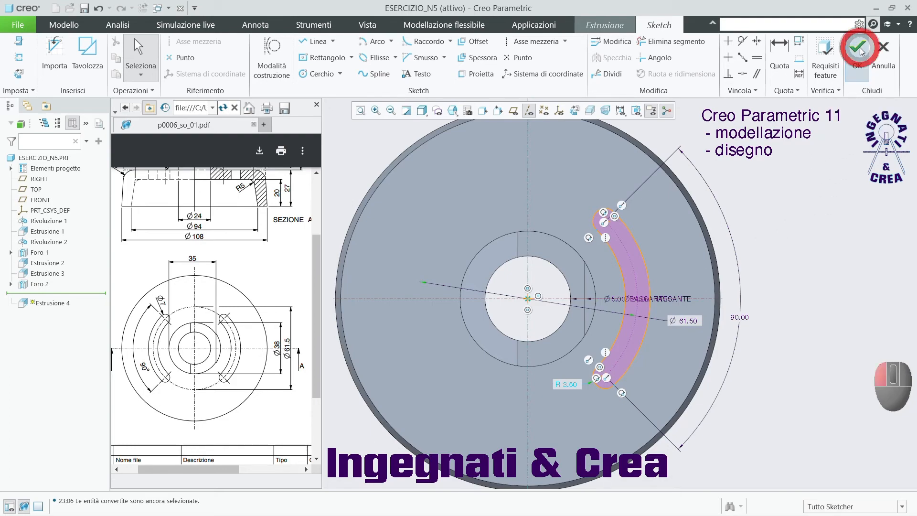
Extrude the slot profile as a material-removing cut through all of the flange and complete the feature.
{"action": "middle_click_drag", "start_coordinate": [767, 247], "coordinate": [758, 204]}
{"action": "left_click", "coordinate": [606, 284]}
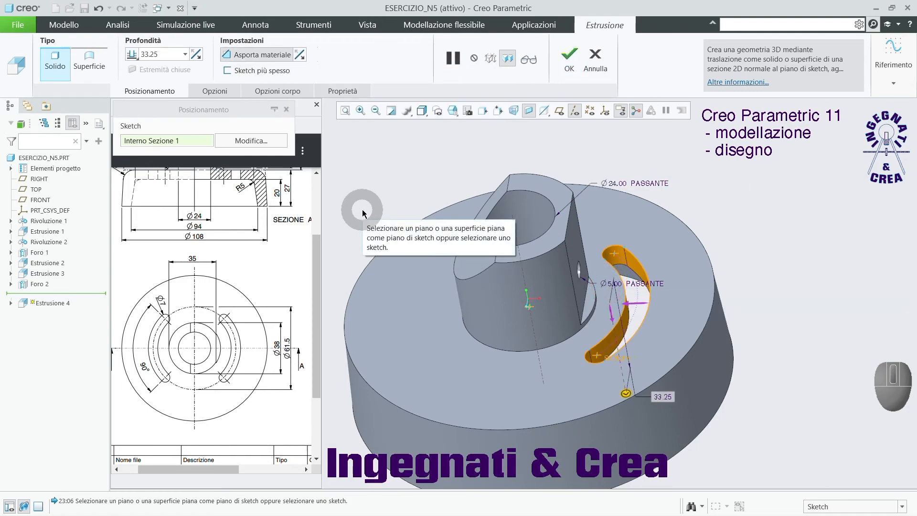
{"action": "right_click", "coordinate": [629, 394]}
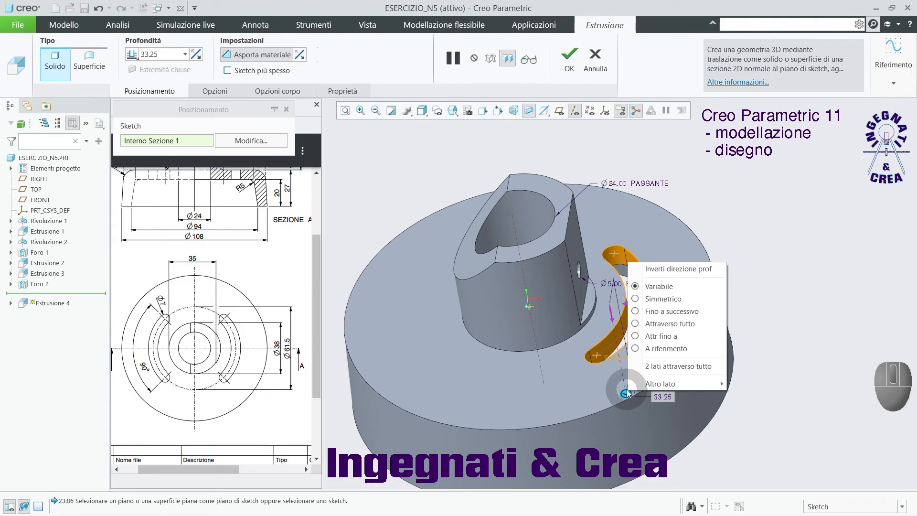
{"action": "left_click", "coordinate": [653, 325]}
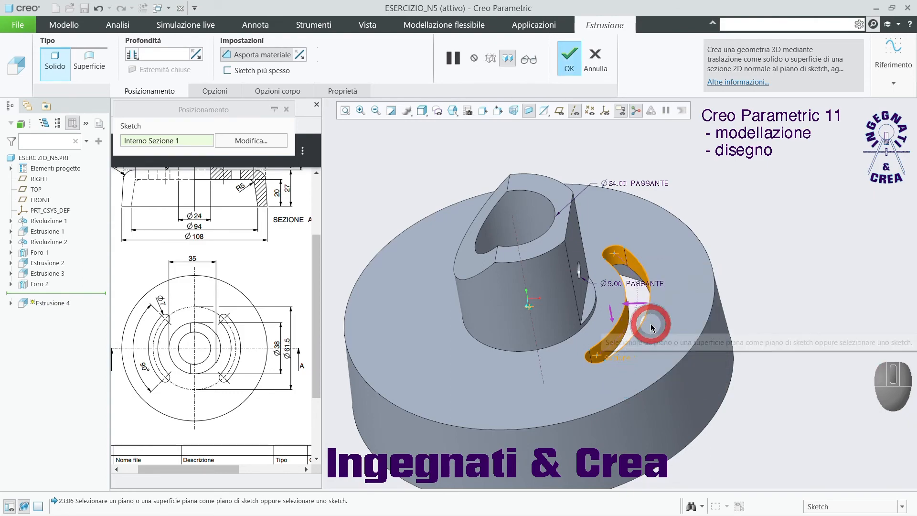
{"action": "left_click", "coordinate": [568, 58]}
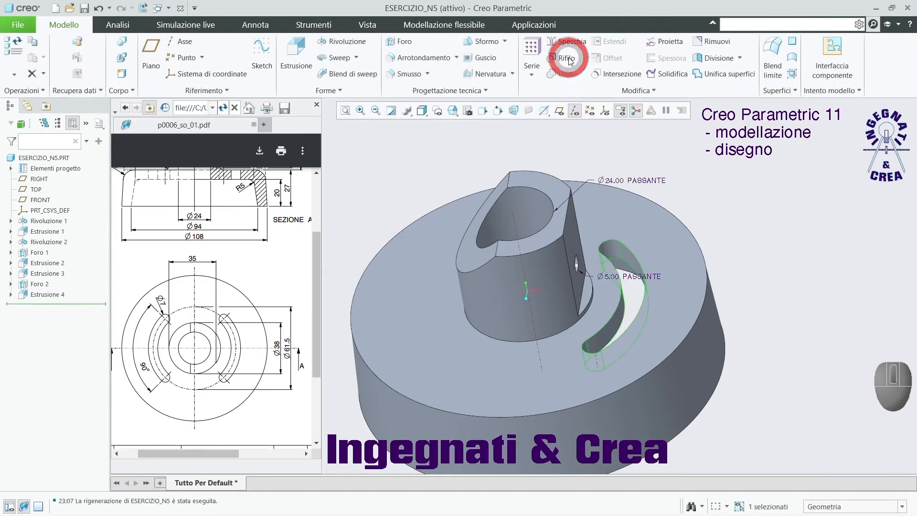
Start an axis pattern of the curved slot cut around the hub's central axis.
{"action": "scroll", "coordinate": [700, 214], "scroll_direction": "up", "scroll_amount": 3}
{"action": "middle_click_drag", "start_coordinate": [701, 214], "coordinate": [712, 231]}
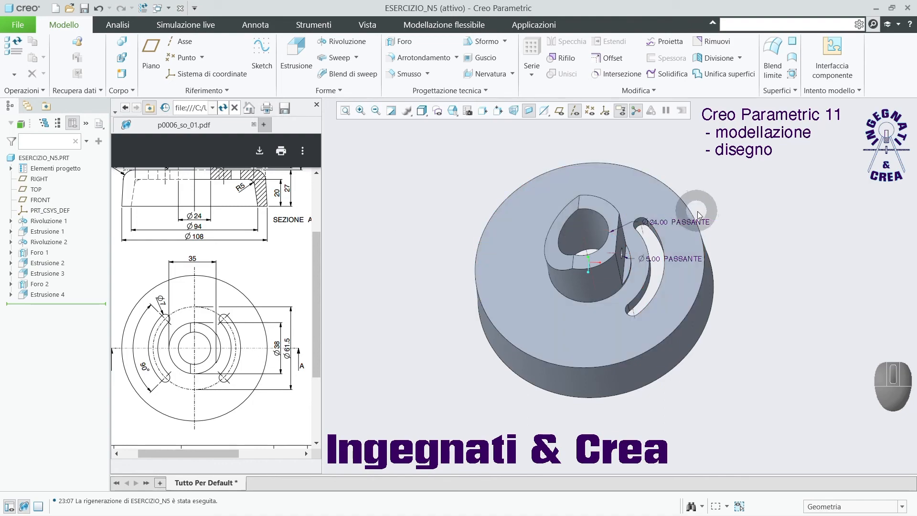
{"action": "scroll", "coordinate": [688, 206], "scroll_direction": "up", "scroll_amount": 5}
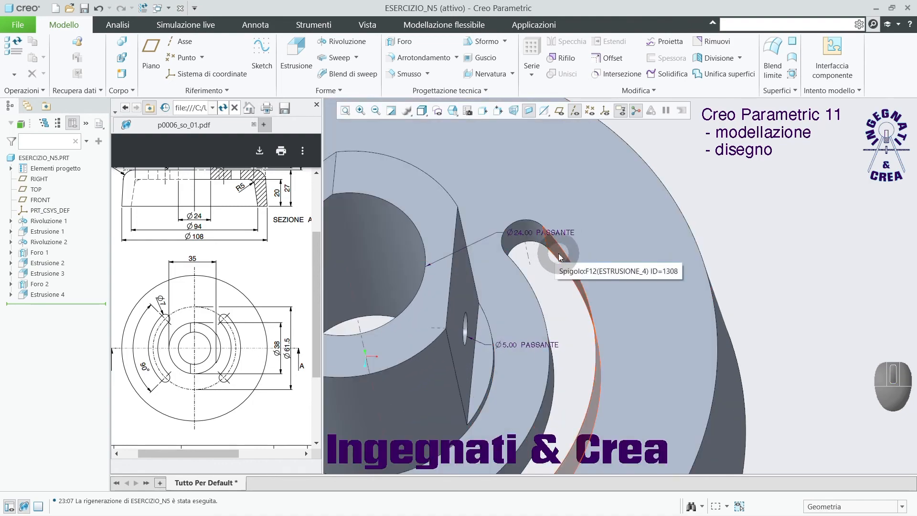
{"action": "left_click", "coordinate": [559, 256]}
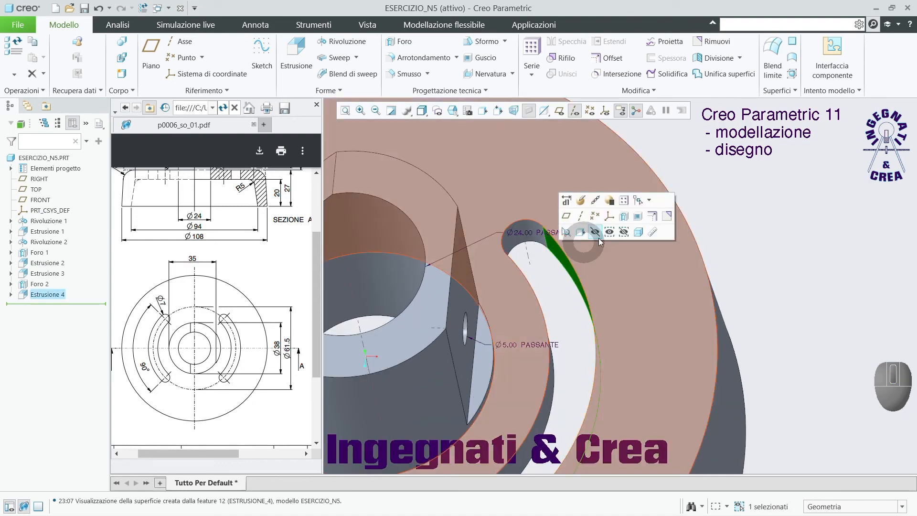
{"action": "scroll", "coordinate": [558, 253], "scroll_direction": "down", "scroll_amount": 4}
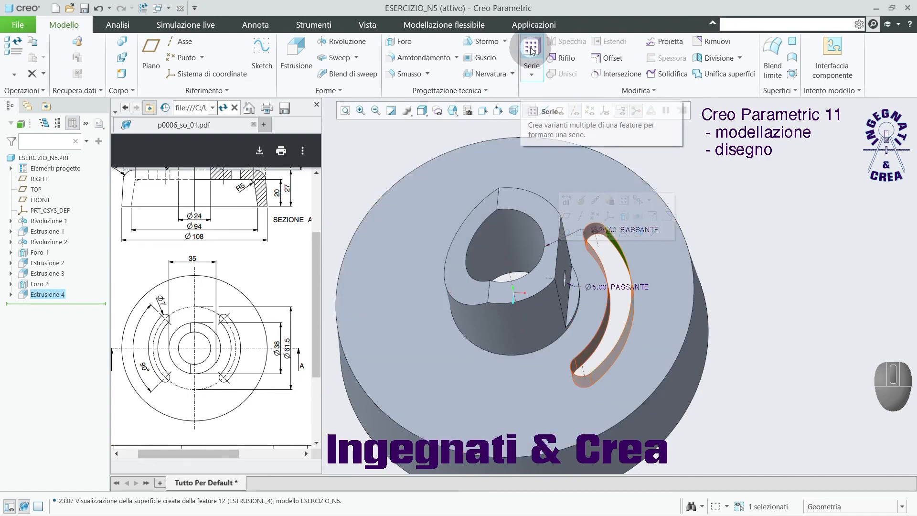
{"action": "left_click", "coordinate": [531, 52]}
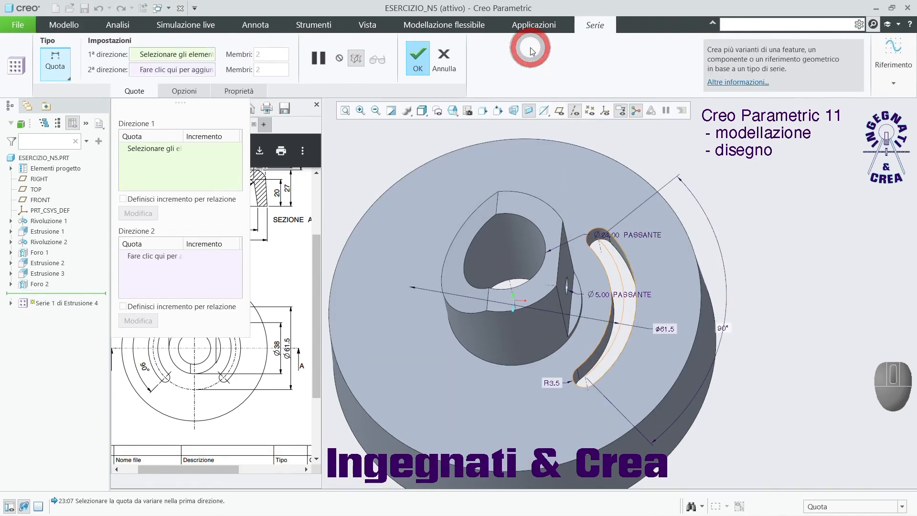
{"action": "left_click", "coordinate": [62, 75]}
{"action": "left_click", "coordinate": [70, 115]}
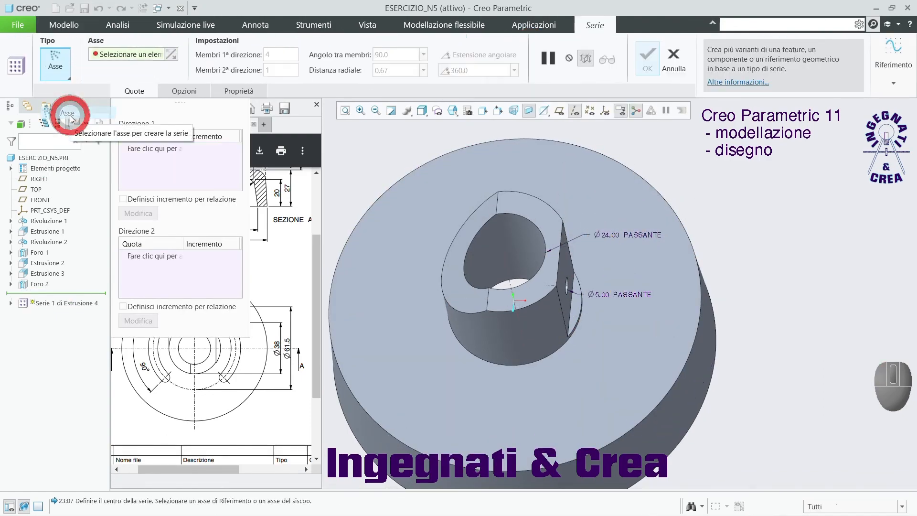
{"action": "left_click", "coordinate": [511, 283]}
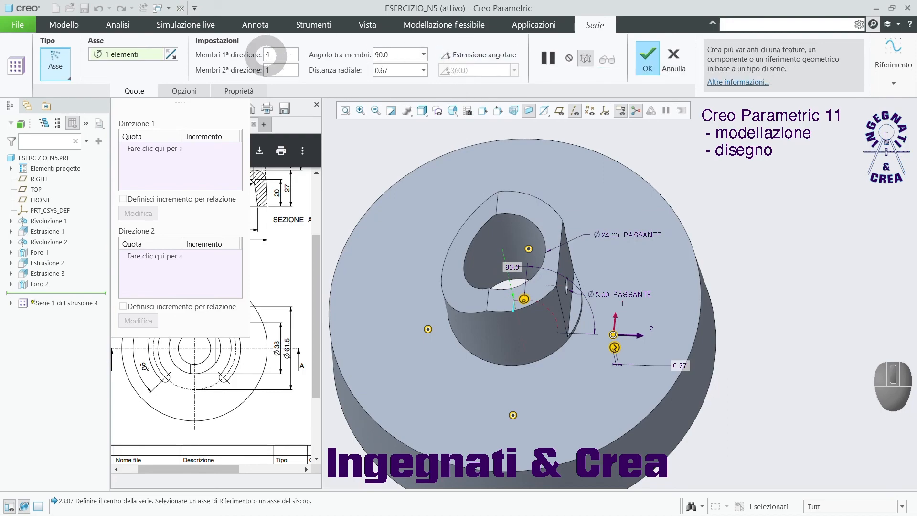
Set the pattern to 2 members over a 360° angular extent and complete it.
{"action": "left_click_drag", "start_coordinate": [274, 53], "coordinate": [258, 54]}
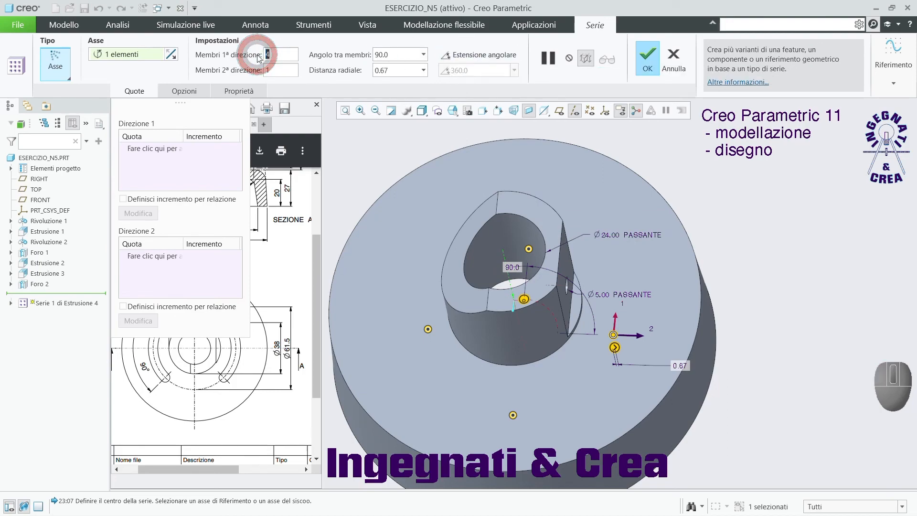
{"action": "type", "text": "2"}
{"action": "key", "text": "Return"}
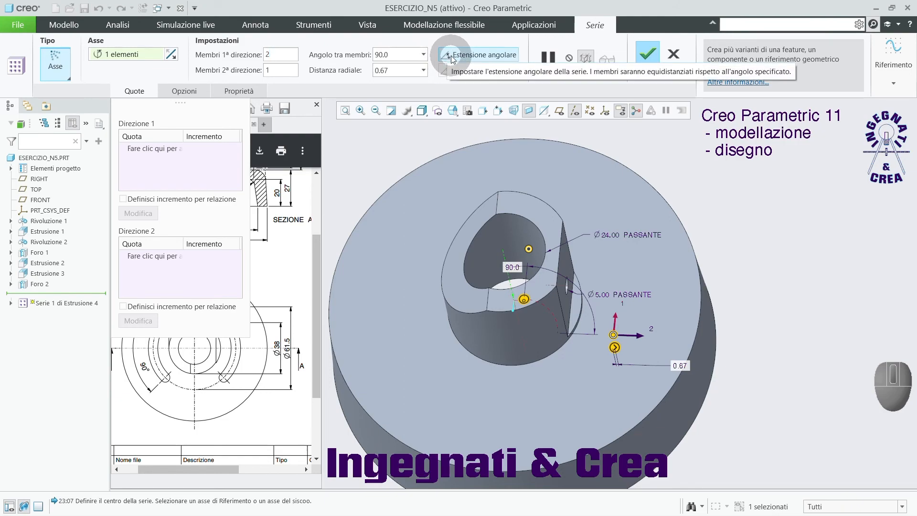
{"action": "left_click", "coordinate": [453, 56]}
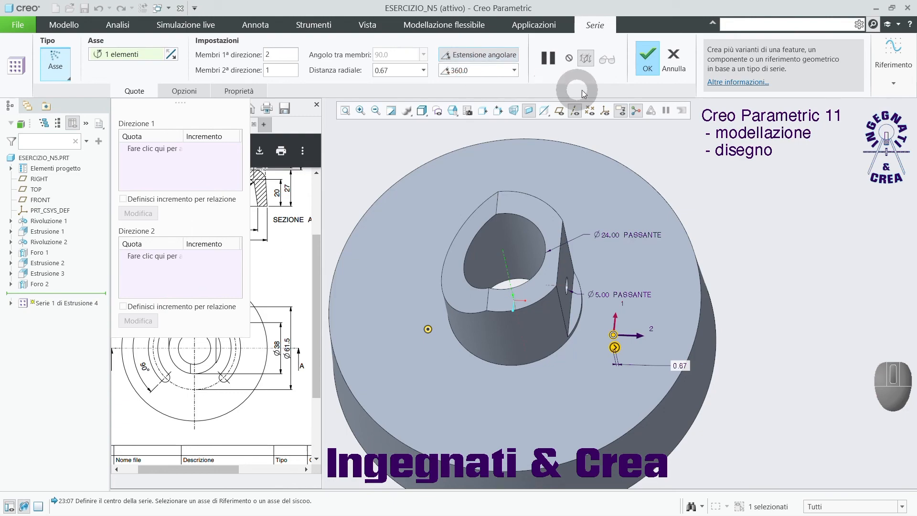
{"action": "left_click", "coordinate": [651, 63]}
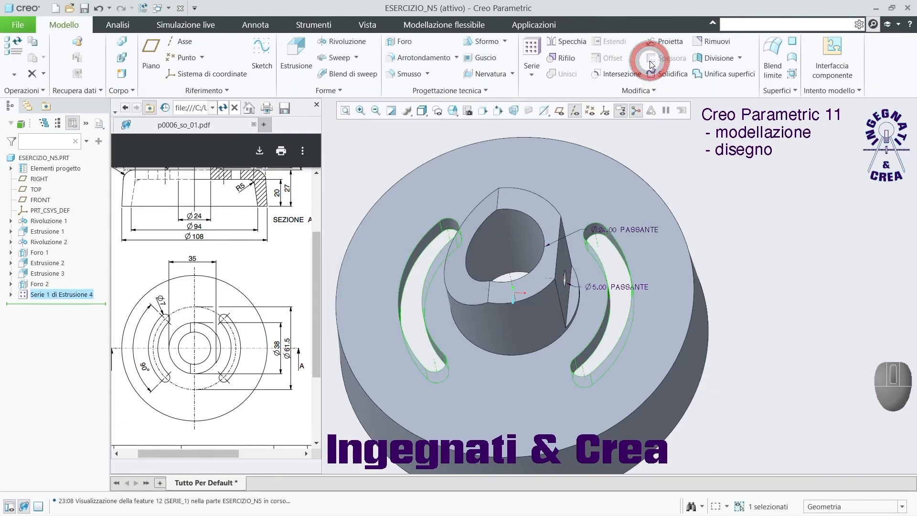
Examine the model with both slots and compare it with the plan and section views of the p0006_so_01 drawing.
{"action": "scroll", "coordinate": [724, 222], "scroll_direction": "down", "scroll_amount": 3}
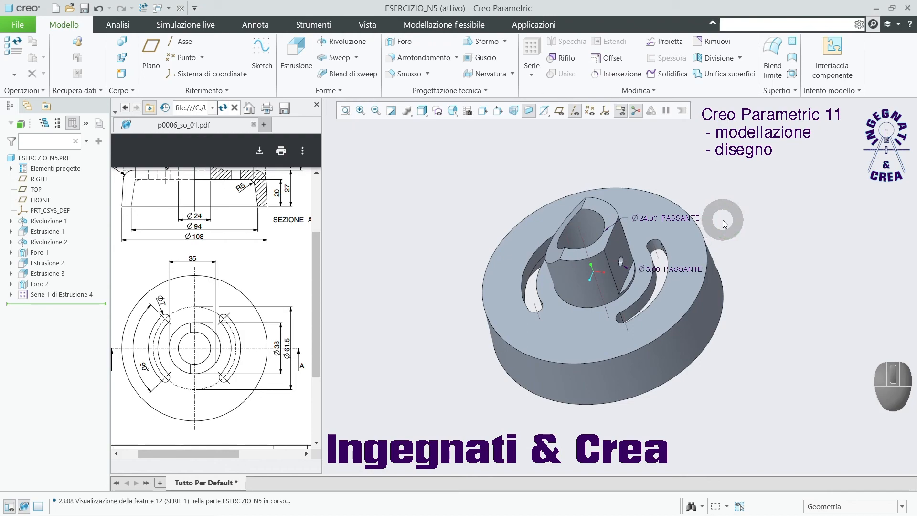
{"action": "middle_click_drag", "start_coordinate": [710, 358], "coordinate": [722, 335]}
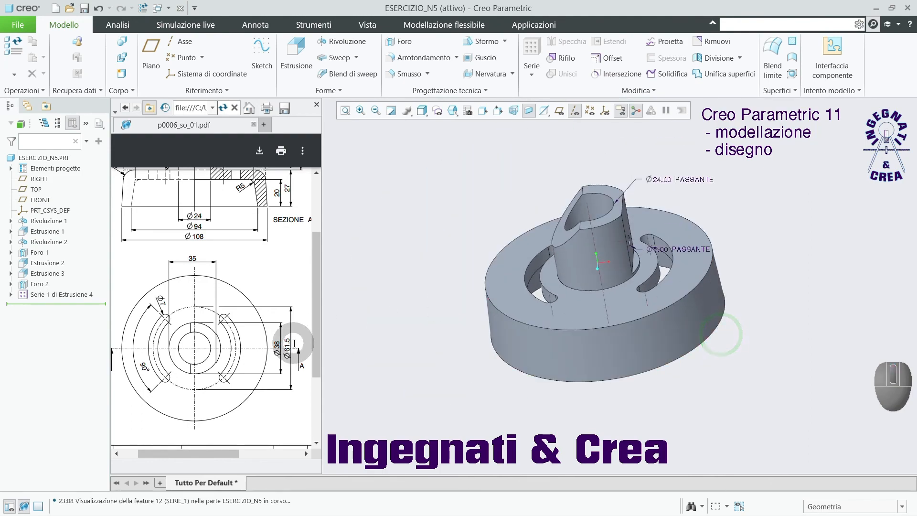
{"action": "left_click_drag", "start_coordinate": [197, 449], "coordinate": [181, 447]}
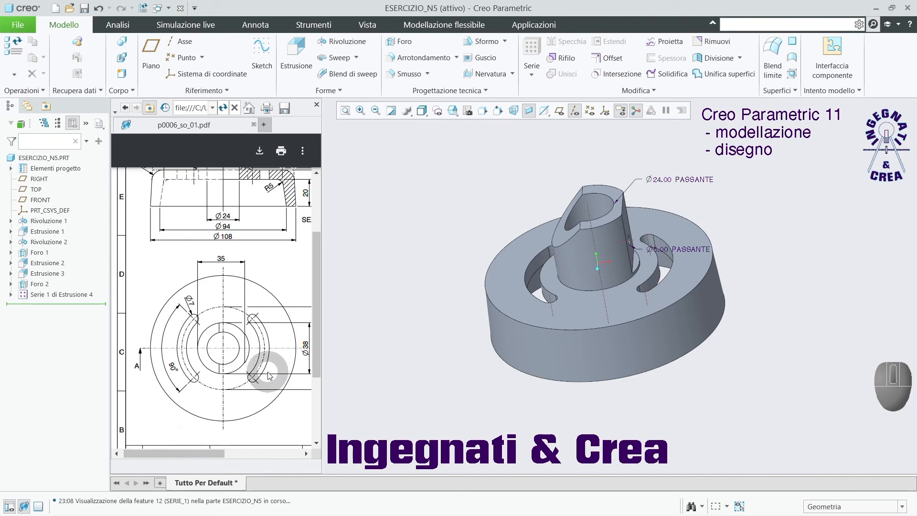
{"action": "scroll", "coordinate": [260, 312], "scroll_direction": "up", "scroll_amount": 1, "text": "ctrl"}
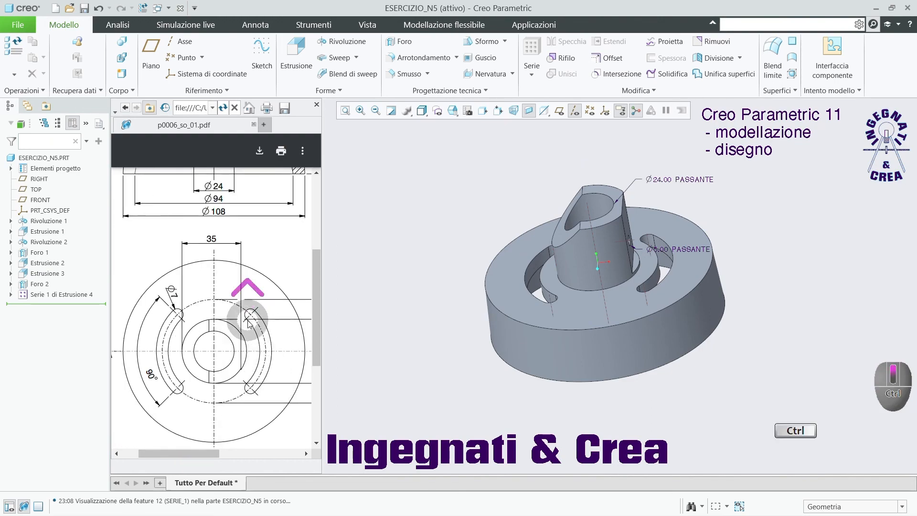
{"action": "scroll", "coordinate": [248, 324], "scroll_direction": "up", "scroll_amount": 1, "text": "ctrl"}
{"action": "scroll", "coordinate": [249, 324], "scroll_direction": "up", "scroll_amount": 1, "text": "ctrl"}
{"action": "scroll", "coordinate": [249, 323], "scroll_direction": "down", "scroll_amount": 2, "text": "ctrl"}
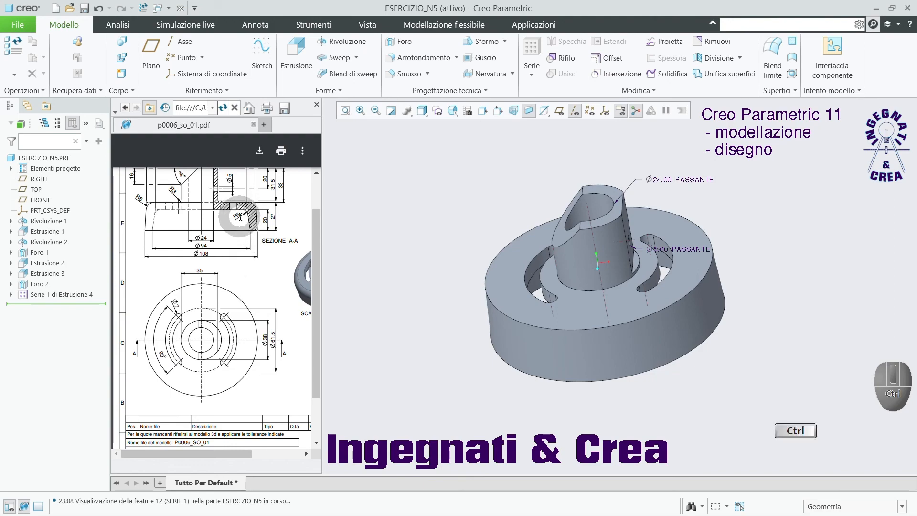
{"action": "scroll", "coordinate": [239, 217], "scroll_direction": "up", "scroll_amount": 2, "text": "ctrl"}
{"action": "scroll", "coordinate": [240, 216], "scroll_direction": "down", "scroll_amount": 3, "text": "ctrl"}
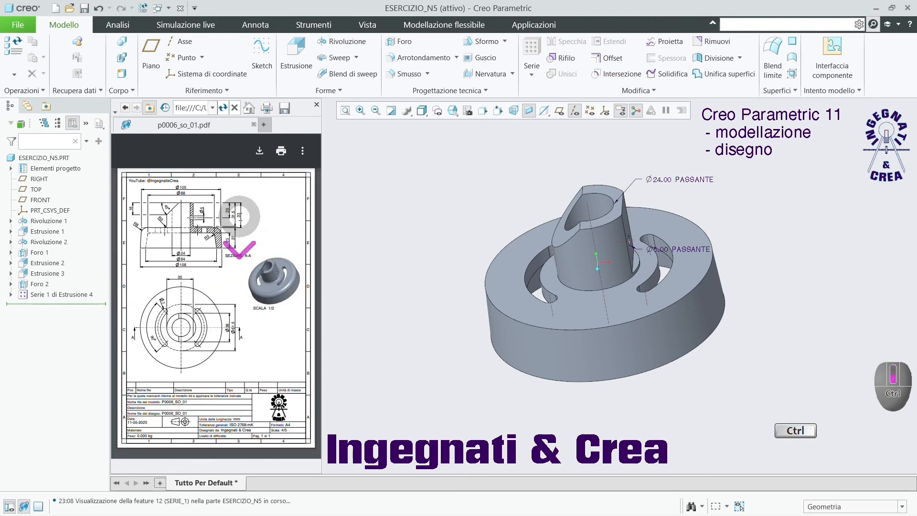
Check the drawing's fillet radii and start a 5 mm round on the inner cavity edge on the flange's underside.
{"action": "scroll", "coordinate": [137, 227], "scroll_direction": "up", "scroll_amount": 2, "text": "ctrl"}
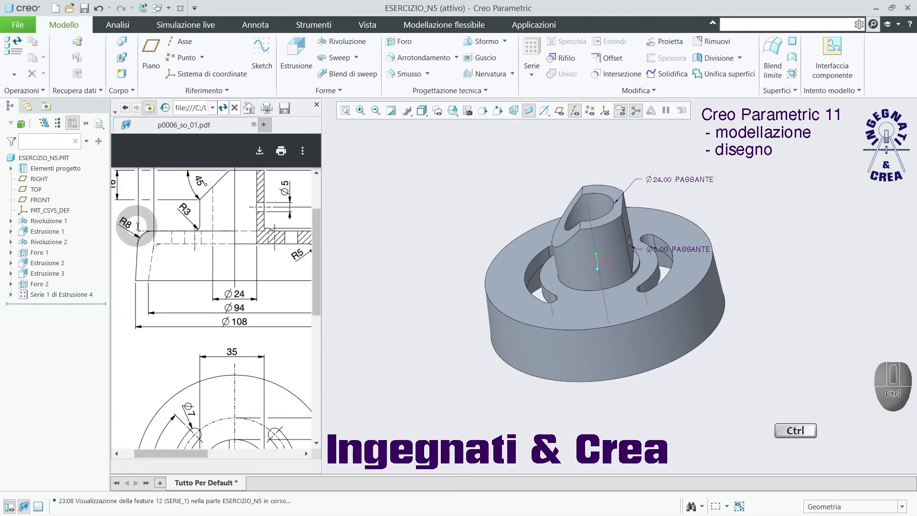
{"action": "scroll", "coordinate": [136, 227], "scroll_direction": "down", "scroll_amount": 2, "text": "ctrl"}
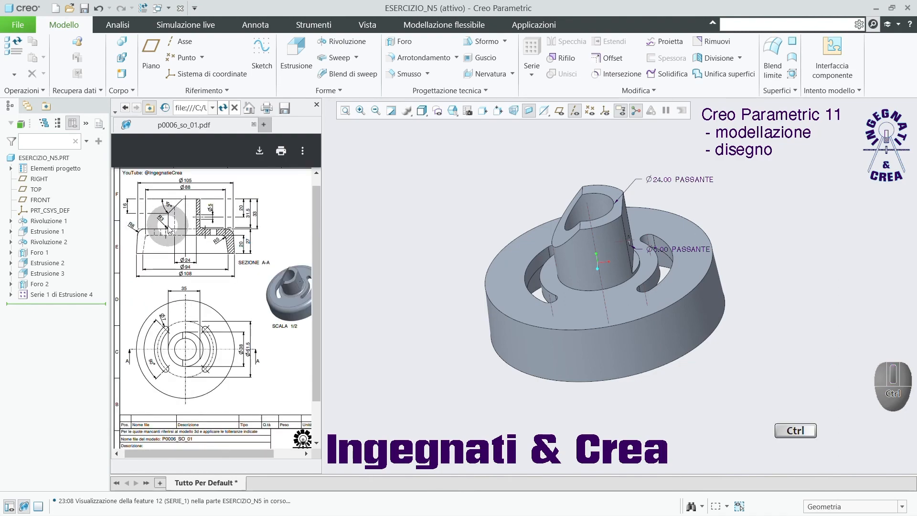
{"action": "scroll", "coordinate": [168, 230], "scroll_direction": "up", "scroll_amount": 3, "text": "ctrl"}
{"action": "scroll", "coordinate": [168, 230], "scroll_direction": "down", "scroll_amount": 4, "text": "ctrl"}
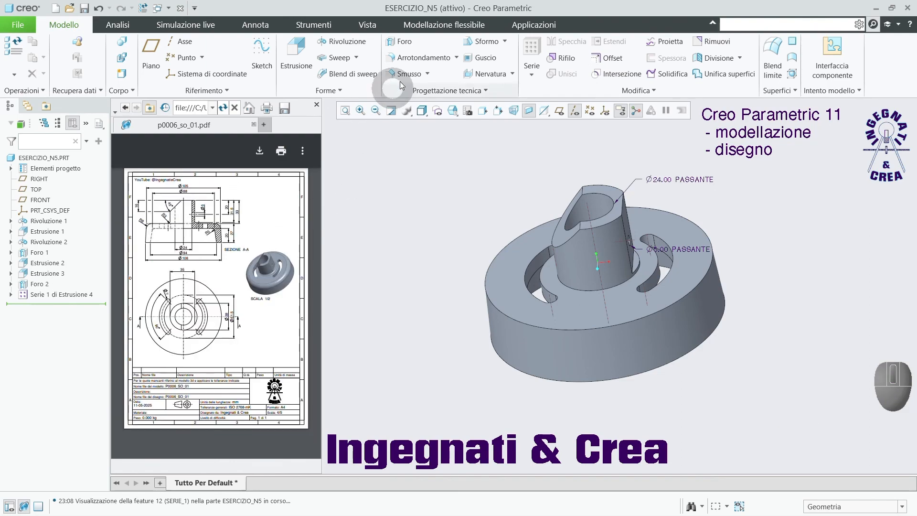
{"action": "left_click", "coordinate": [424, 57]}
{"action": "middle_click_drag", "start_coordinate": [540, 285], "coordinate": [549, 199]}
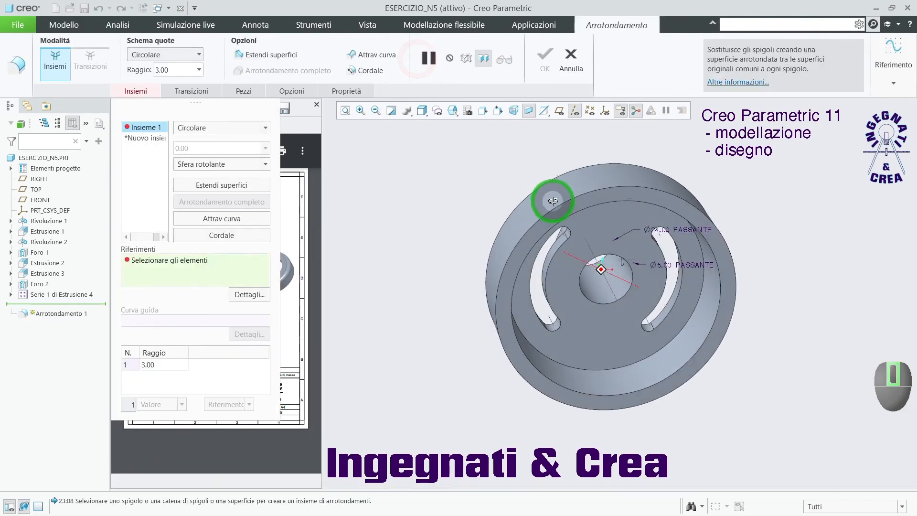
{"action": "left_click", "coordinate": [701, 292]}
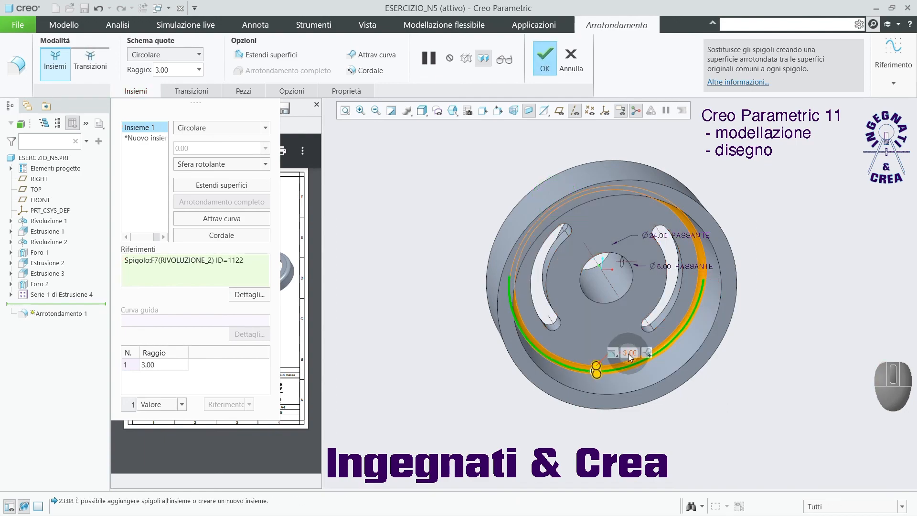
{"action": "type", "text": "5"}
{"action": "key", "text": "Return"}
Add an 8 mm round set on the flange's outer top edge and a separate set on the hub's base edge.
{"action": "middle_click_drag", "start_coordinate": [539, 315], "coordinate": [492, 377]}
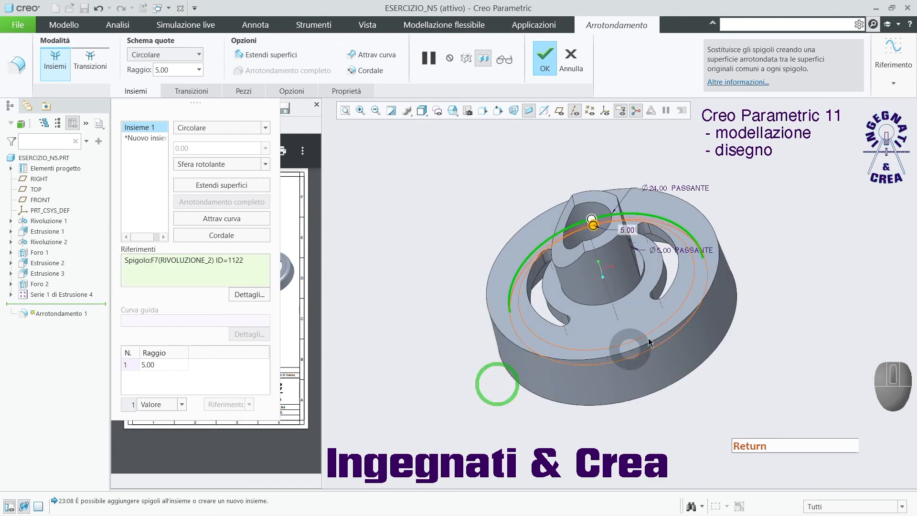
{"action": "left_click", "coordinate": [719, 225]}
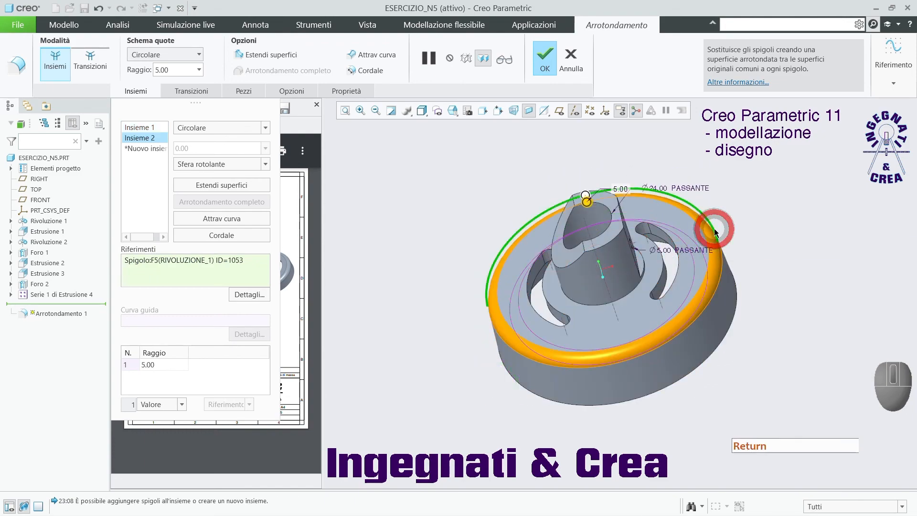
{"action": "double_click", "coordinate": [621, 190]}
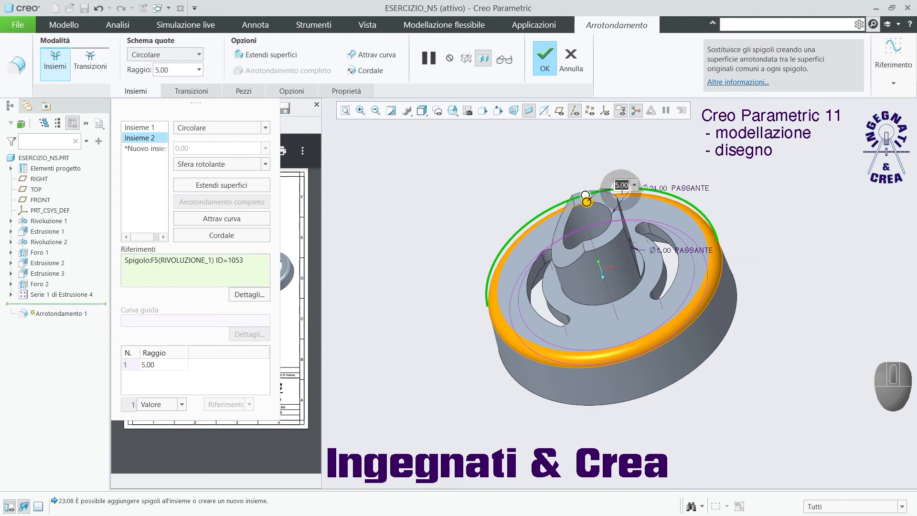
{"action": "key", "text": "Return"}
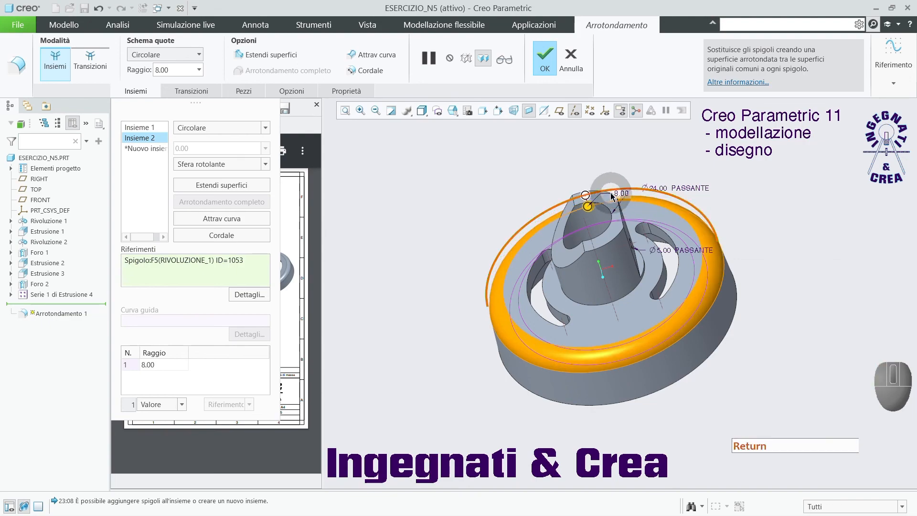
{"action": "scroll", "coordinate": [596, 331], "scroll_direction": "down", "scroll_amount": 4}
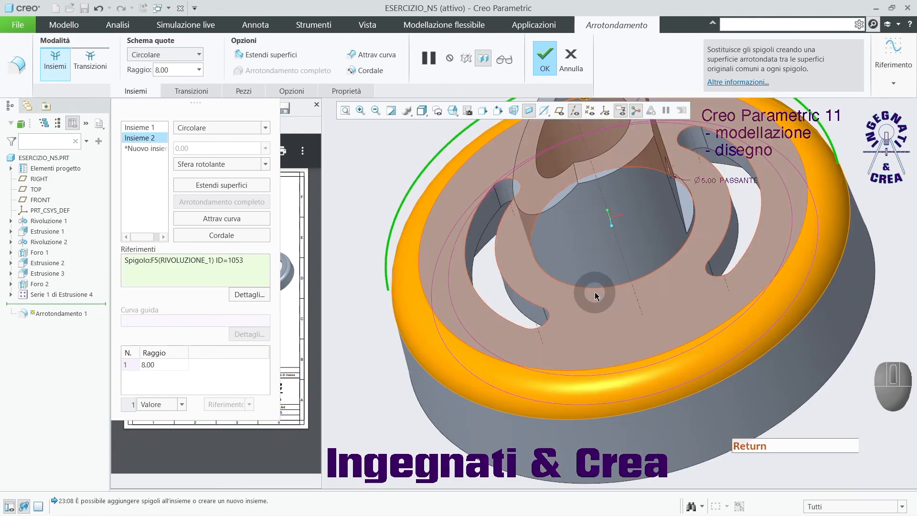
{"action": "left_click", "coordinate": [597, 288]}
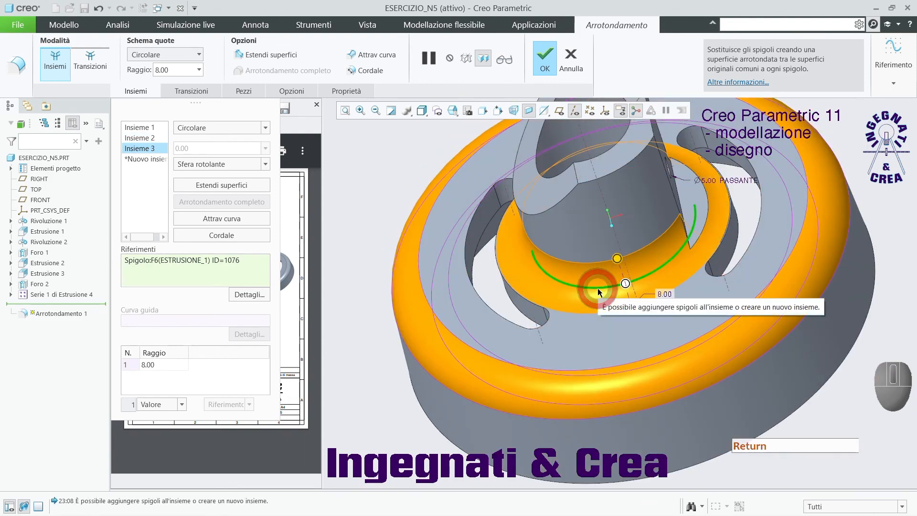
{"action": "left_click", "coordinate": [667, 298]}
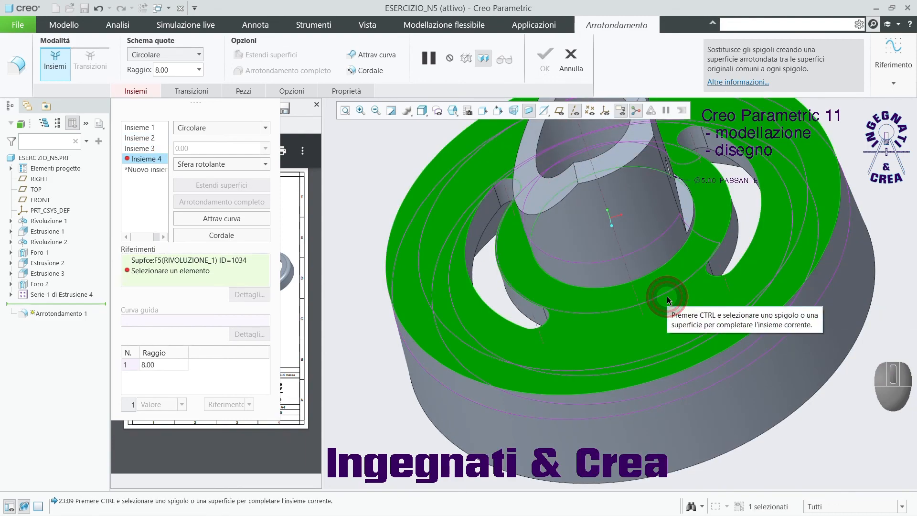
{"action": "left_click", "coordinate": [676, 314], "text": "ctrl"}
{"action": "left_click", "coordinate": [676, 313], "text": "ctrl"}
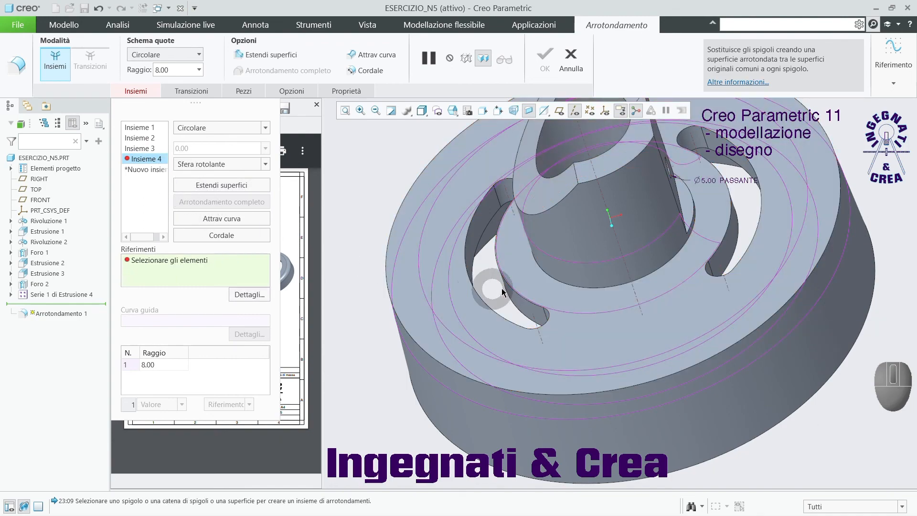
{"action": "right_click", "coordinate": [148, 161]}
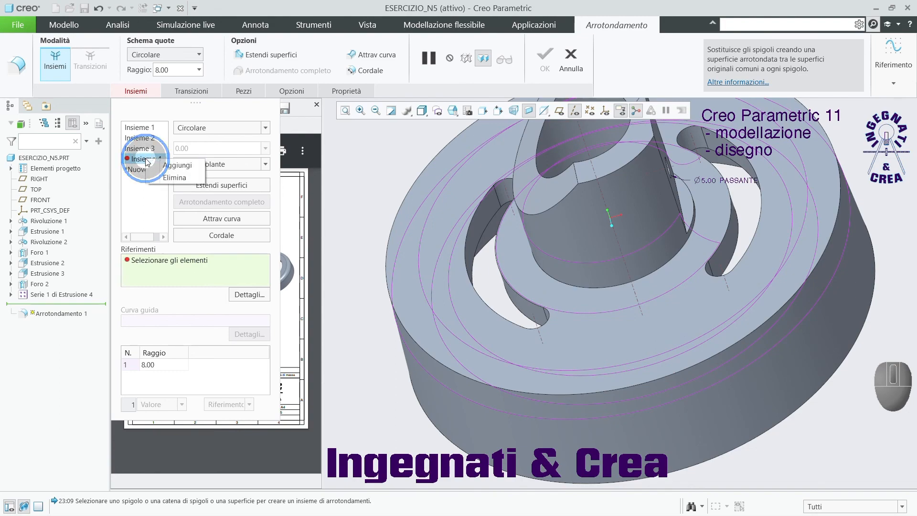
{"action": "left_click", "coordinate": [174, 178]}
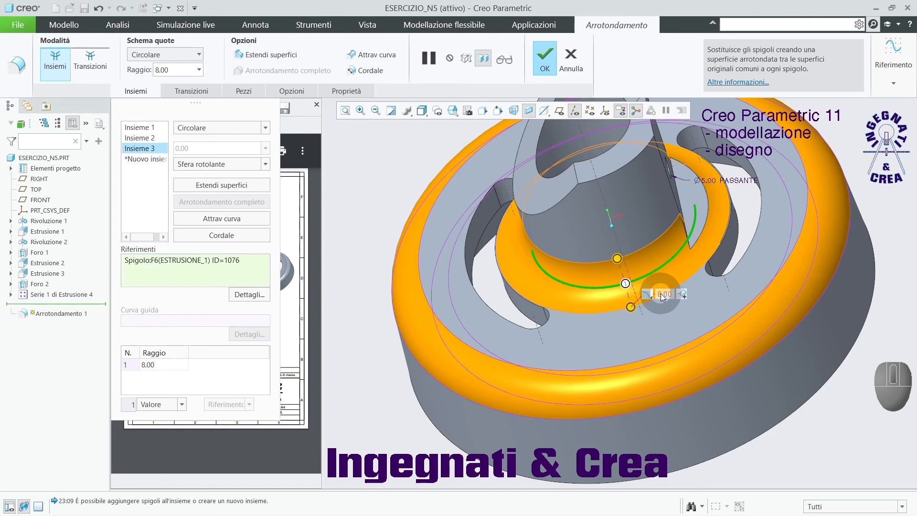
Set the radius of the round around the hub's base to 3 mm and complete the round feature.
{"action": "left_click", "coordinate": [151, 149]}
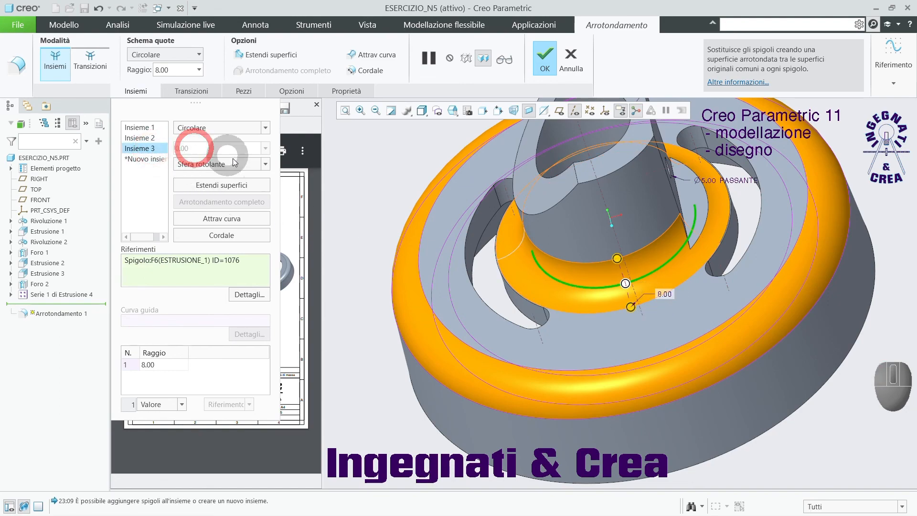
{"action": "double_click", "coordinate": [665, 295]}
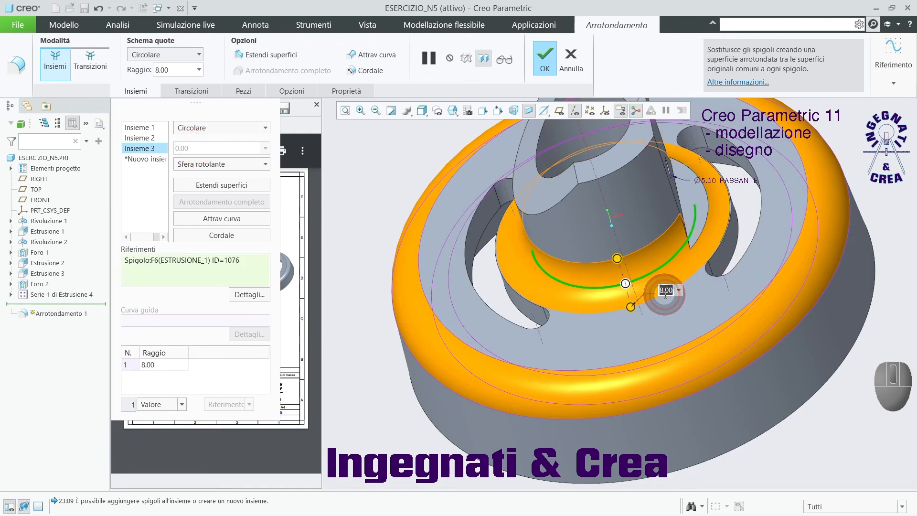
{"action": "type", "text": "3"}
{"action": "key", "text": "Return"}
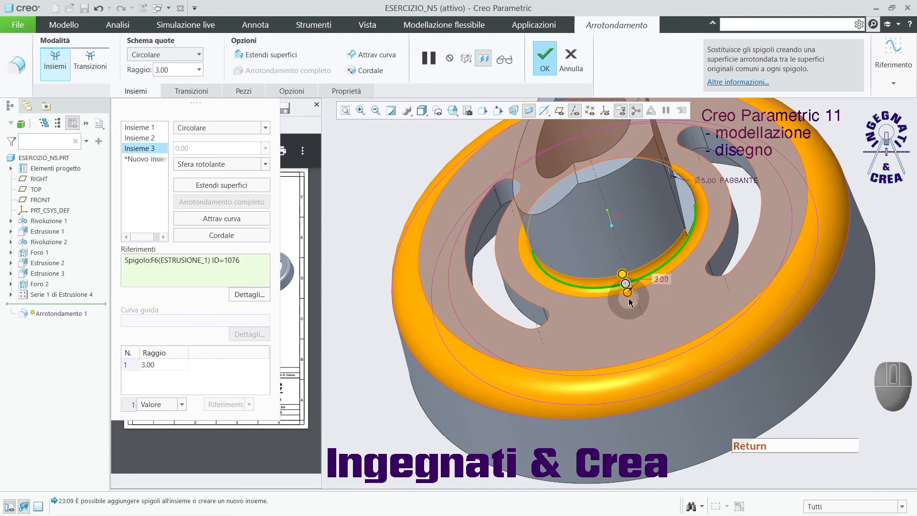
{"action": "scroll", "coordinate": [637, 304], "scroll_direction": "down", "scroll_amount": 3}
{"action": "middle_click_drag", "start_coordinate": [637, 304], "coordinate": [616, 308]}
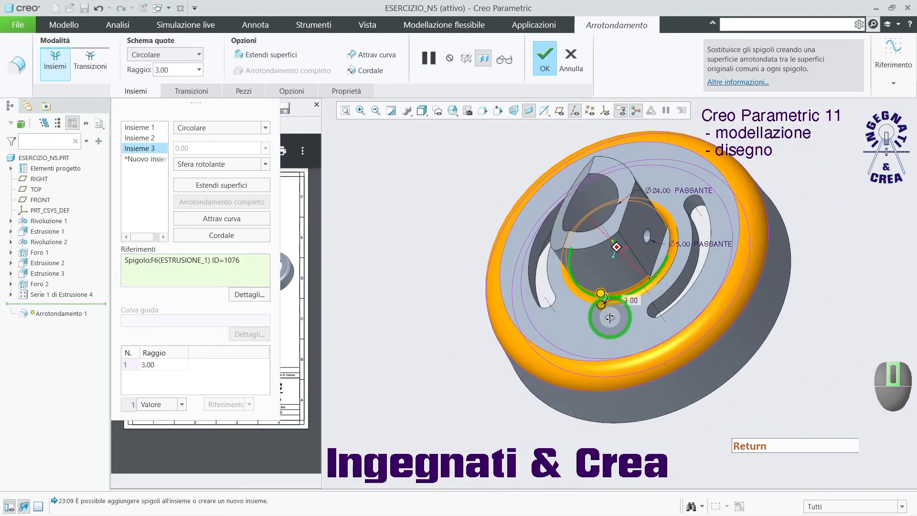
{"action": "left_click", "coordinate": [545, 58]}
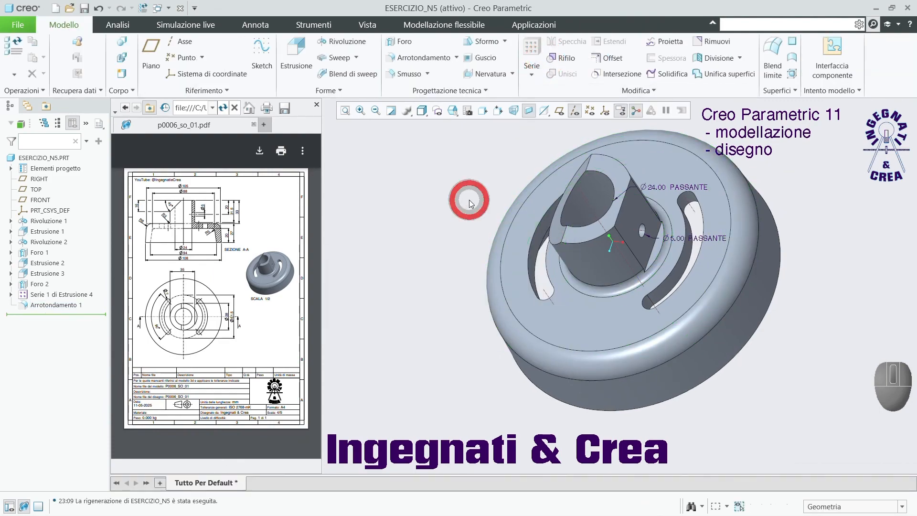
Inspect the rounded hub in the standard orientation, switching the annotations off and back on.
{"action": "key", "text": "ctrl+d"}
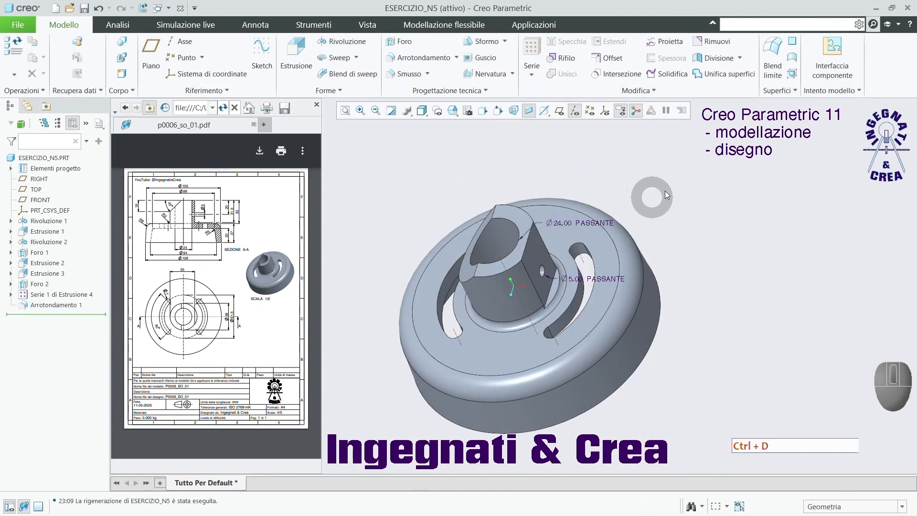
{"action": "left_click", "coordinate": [621, 110]}
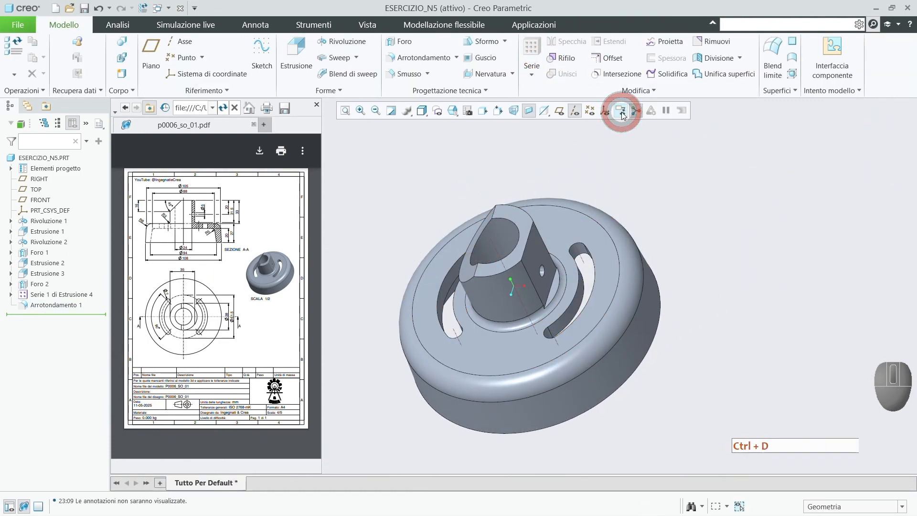
{"action": "left_click", "coordinate": [620, 110]}
{"action": "mouse_move", "coordinate": [663, 316]}
{"action": "middle_mouse_down"}
{"action": "mouse_move", "coordinate": [688, 272]}
{"action": "mouse_move", "coordinate": [668, 315]}
{"action": "middle_mouse_up"}
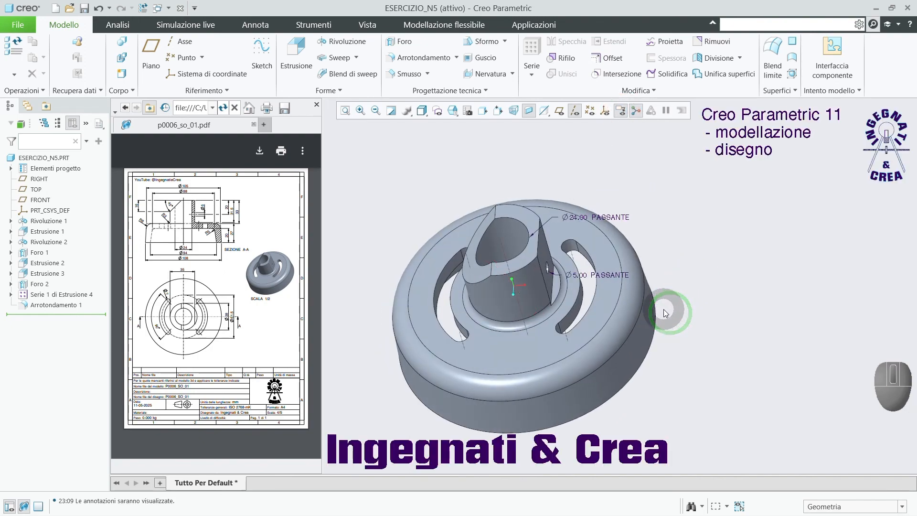
{"action": "key", "text": "ctrl"}
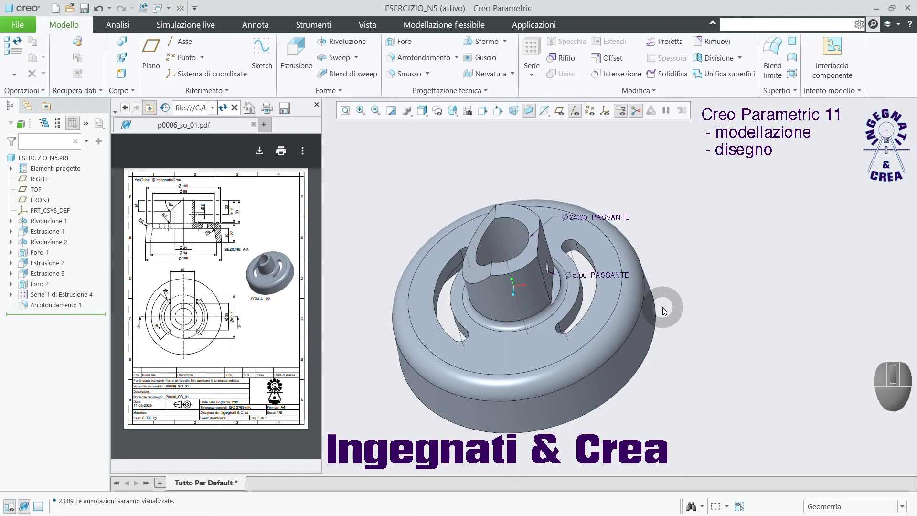